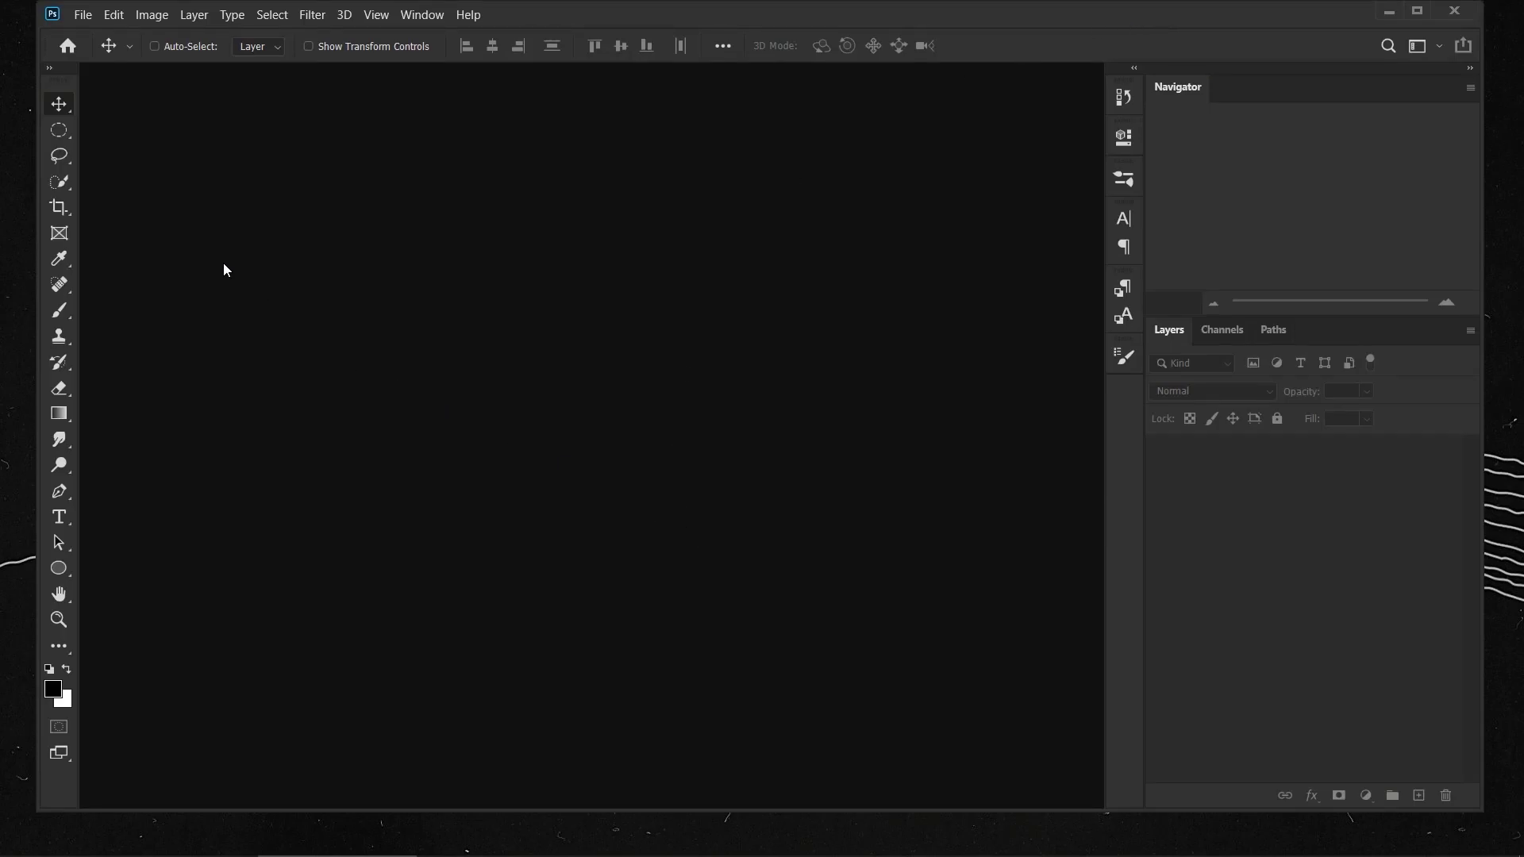
Create a new 2000×3000 px document.
{"action": "left_click", "coordinate": [83, 15]}
{"action": "left_click", "coordinate": [83, 32]}
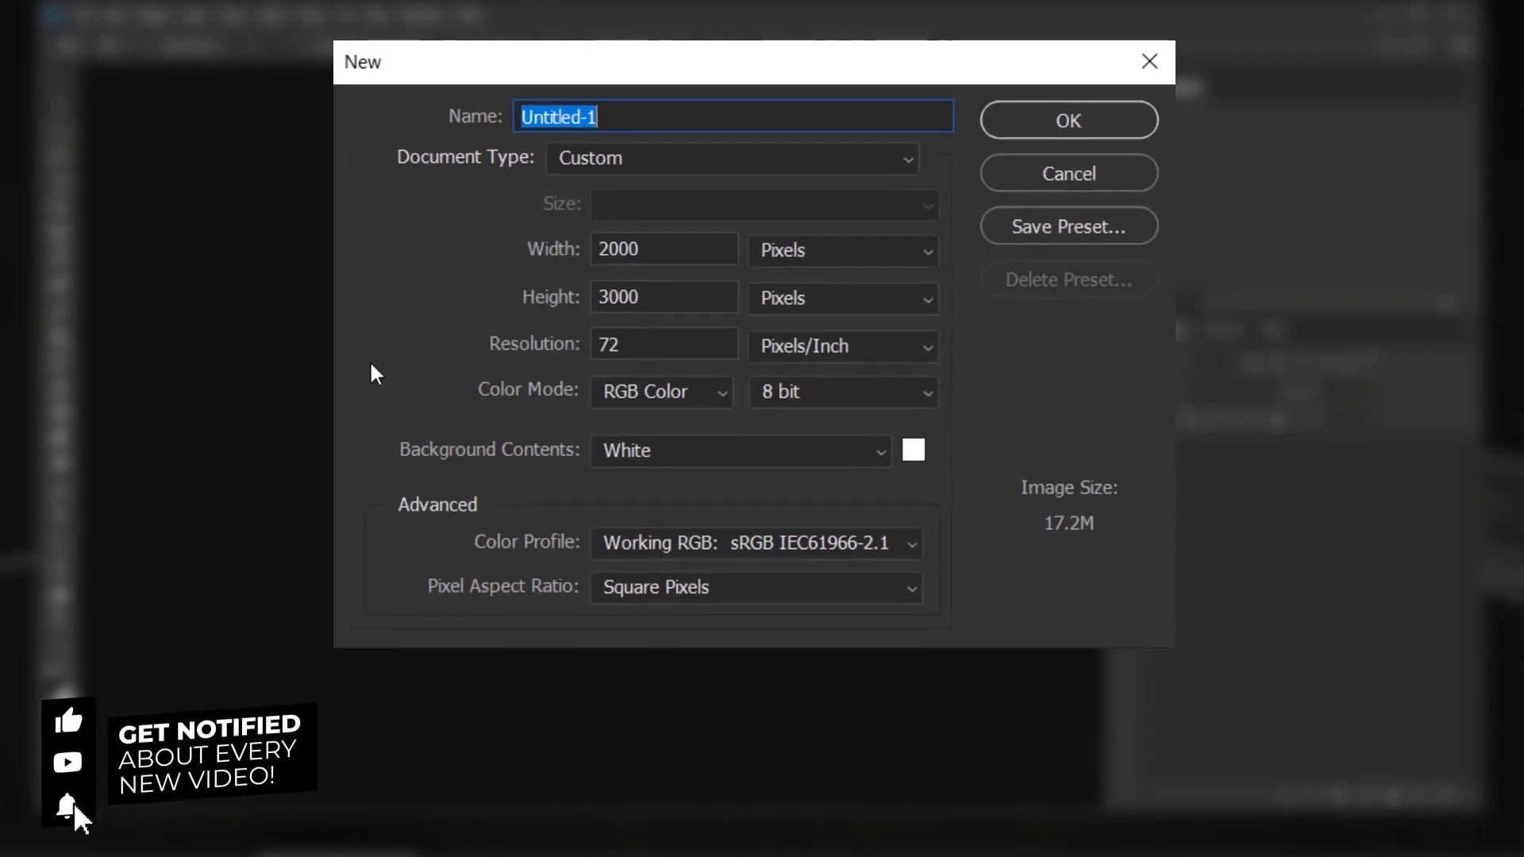
{"action": "left_click", "coordinate": [1081, 117]}
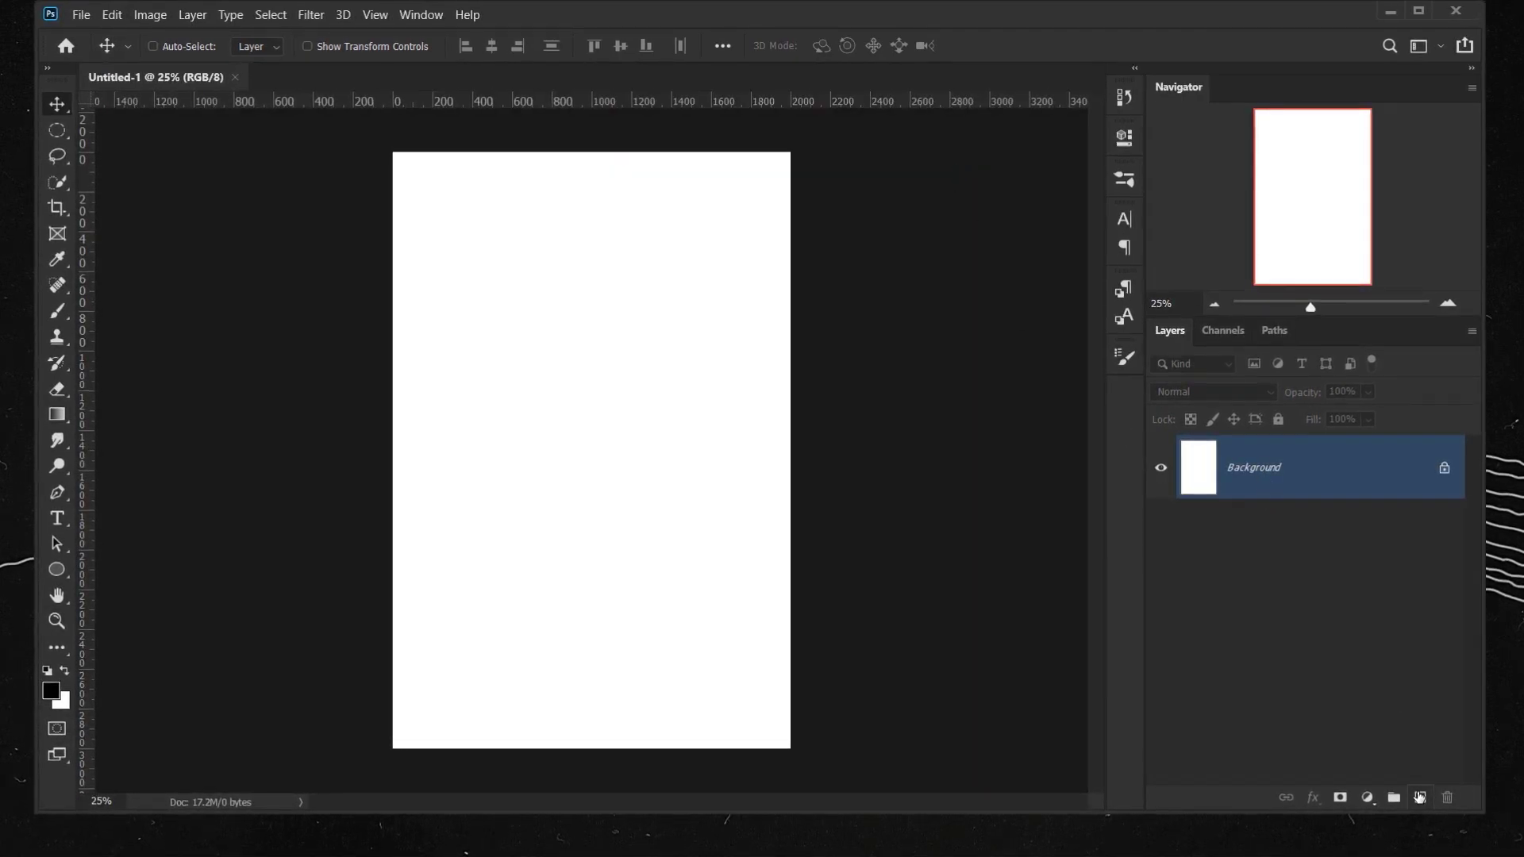
Add a new empty layer and name it Image.
{"action": "key", "text": "ctrl+shift+alt+n"}
{"action": "left_click", "coordinate": [1253, 470]}
{"action": "double_click", "coordinate": [1253, 470]}
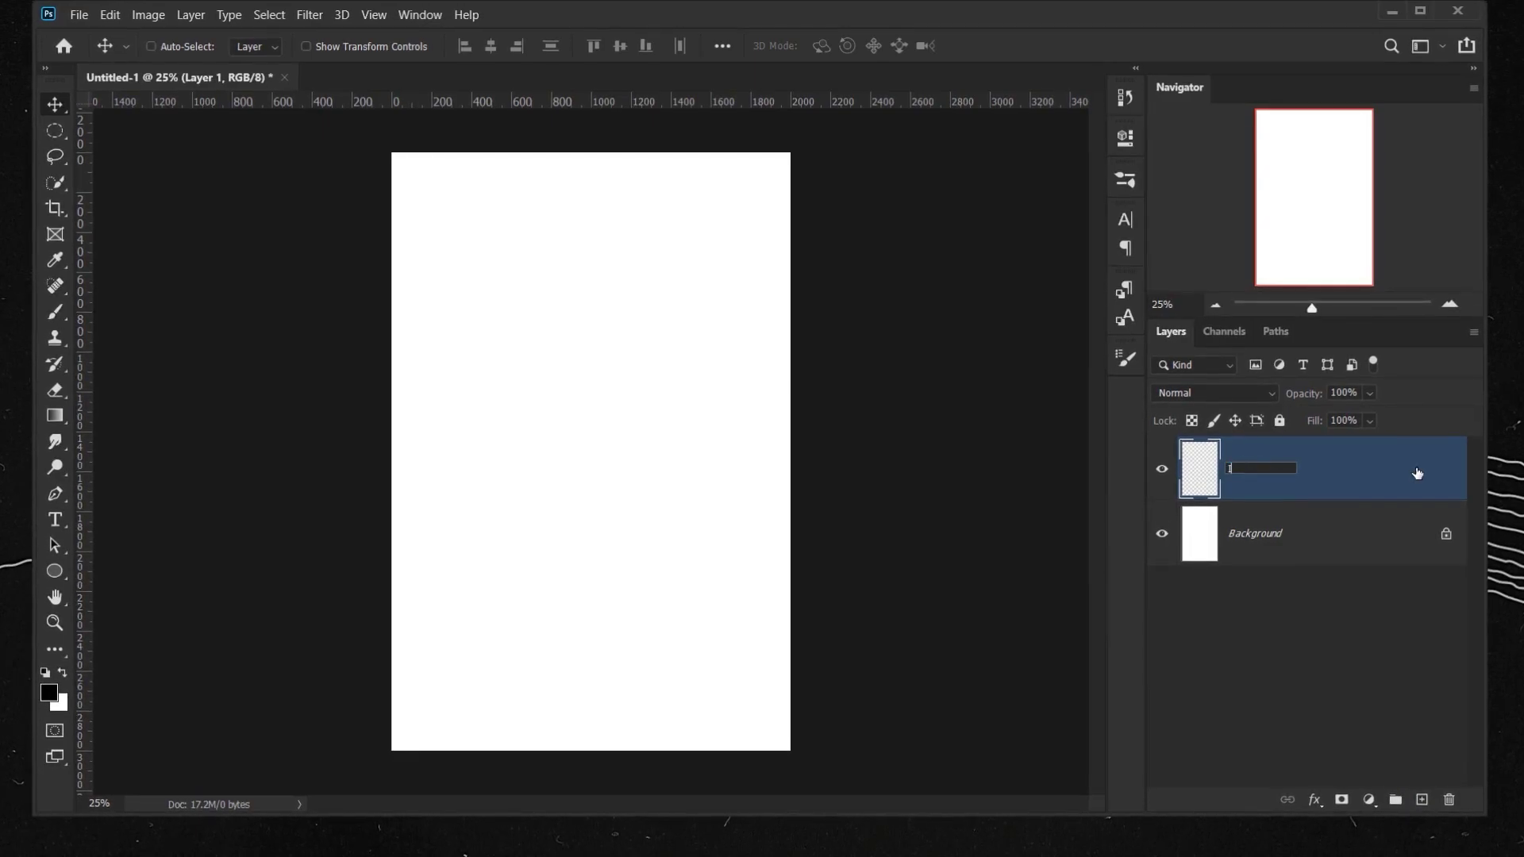
{"action": "type", "text": "Image"}
{"action": "key", "text": "Return"}
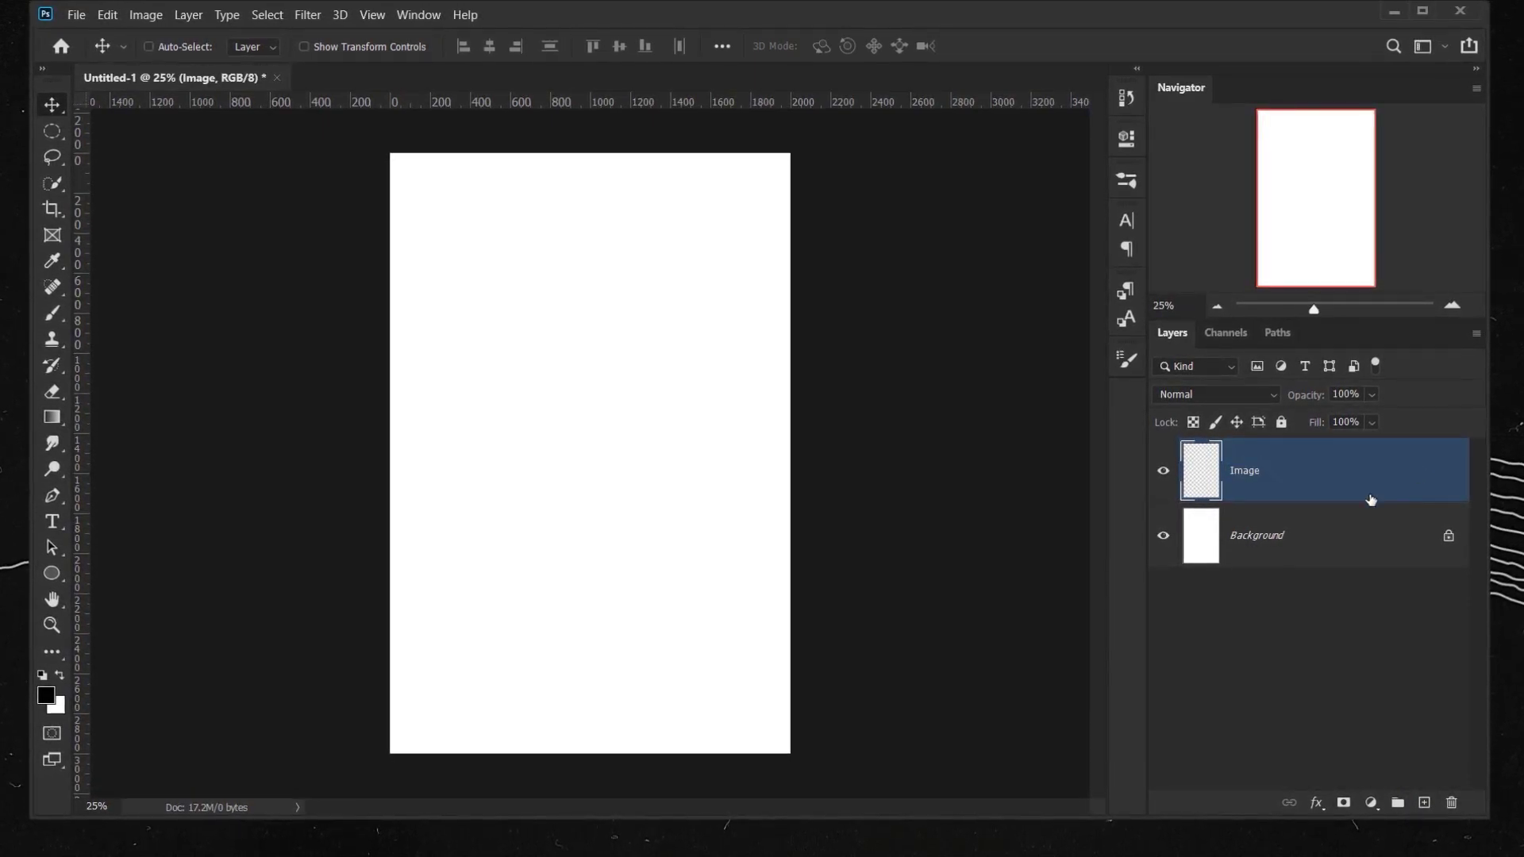
Delete the Background layer and convert the Image layer to a smart object.
{"action": "left_click_drag", "start_coordinate": [1279, 540], "coordinate": [1454, 803]}
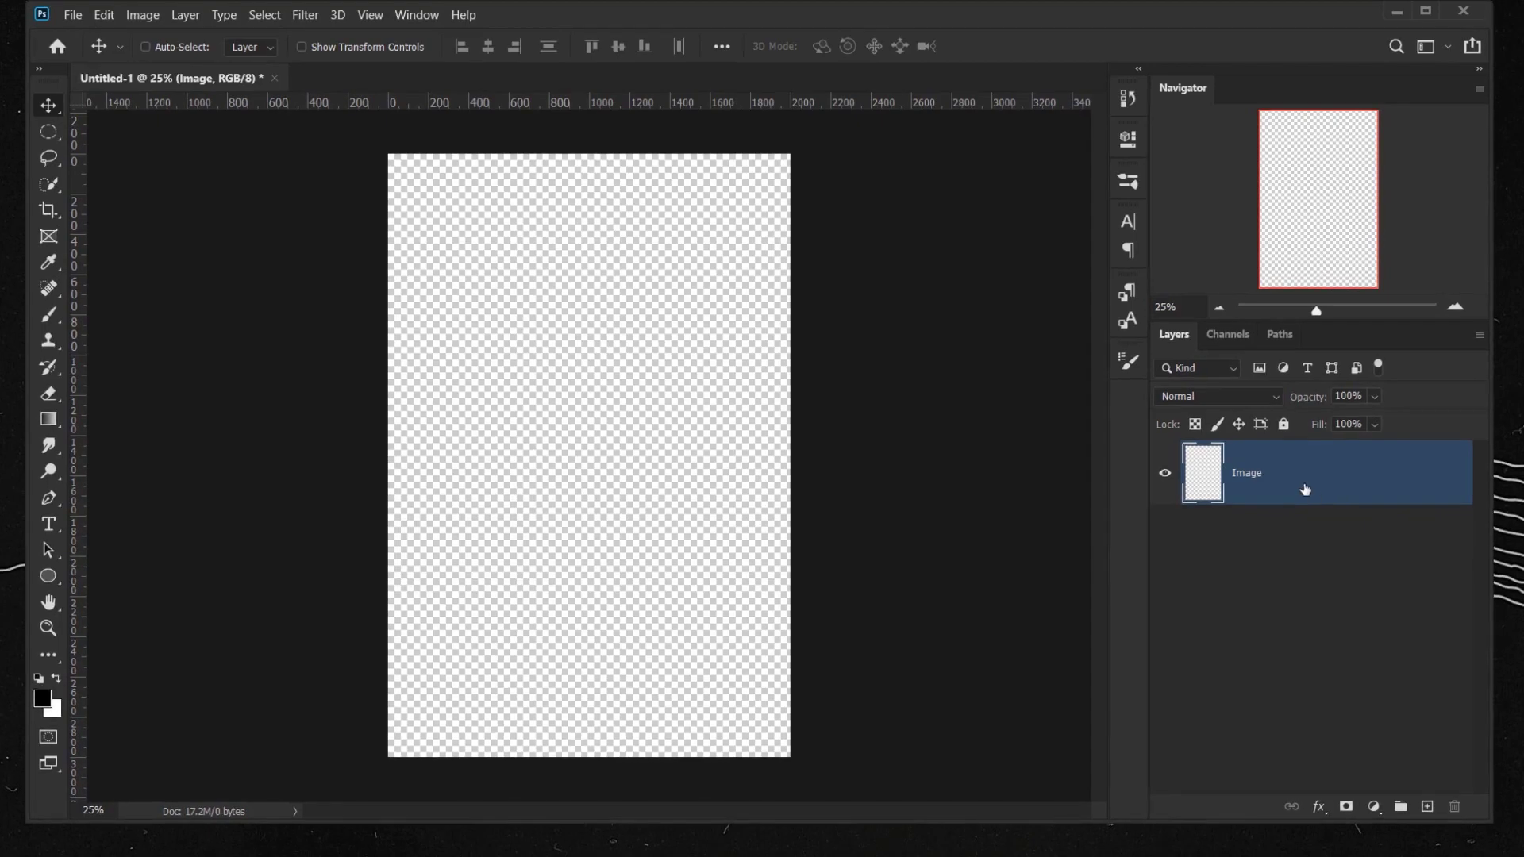
{"action": "right_click", "coordinate": [1289, 476]}
{"action": "left_click", "coordinate": [1092, 301]}
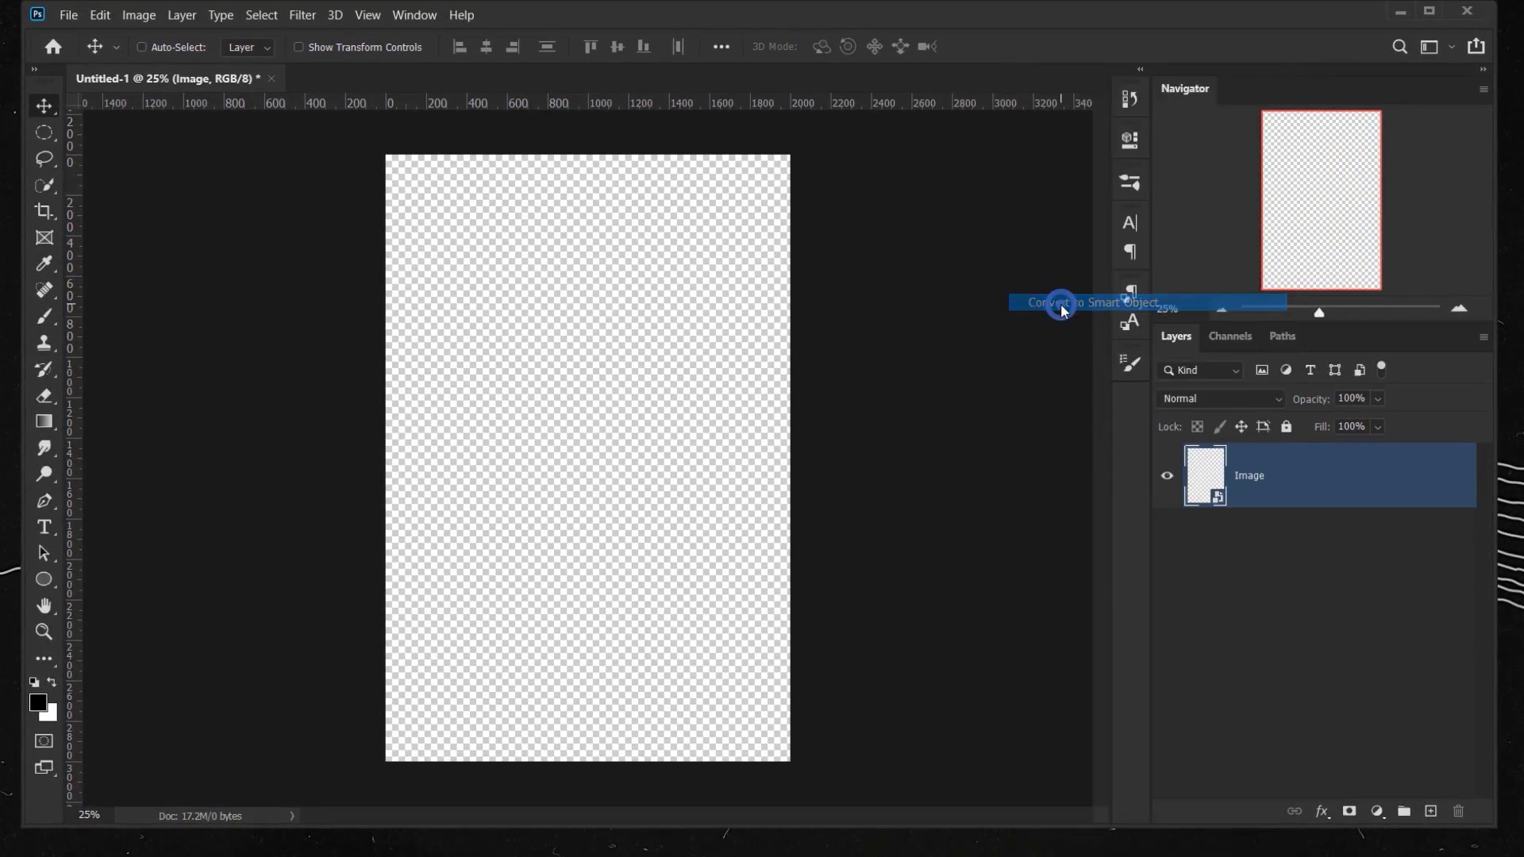
{"action": "right_click", "coordinate": [1293, 479]}
Place the middle portrait photo into Image.psb, scale it to fill the canvas, and save it back.
{"action": "left_click", "coordinate": [1044, 248]}
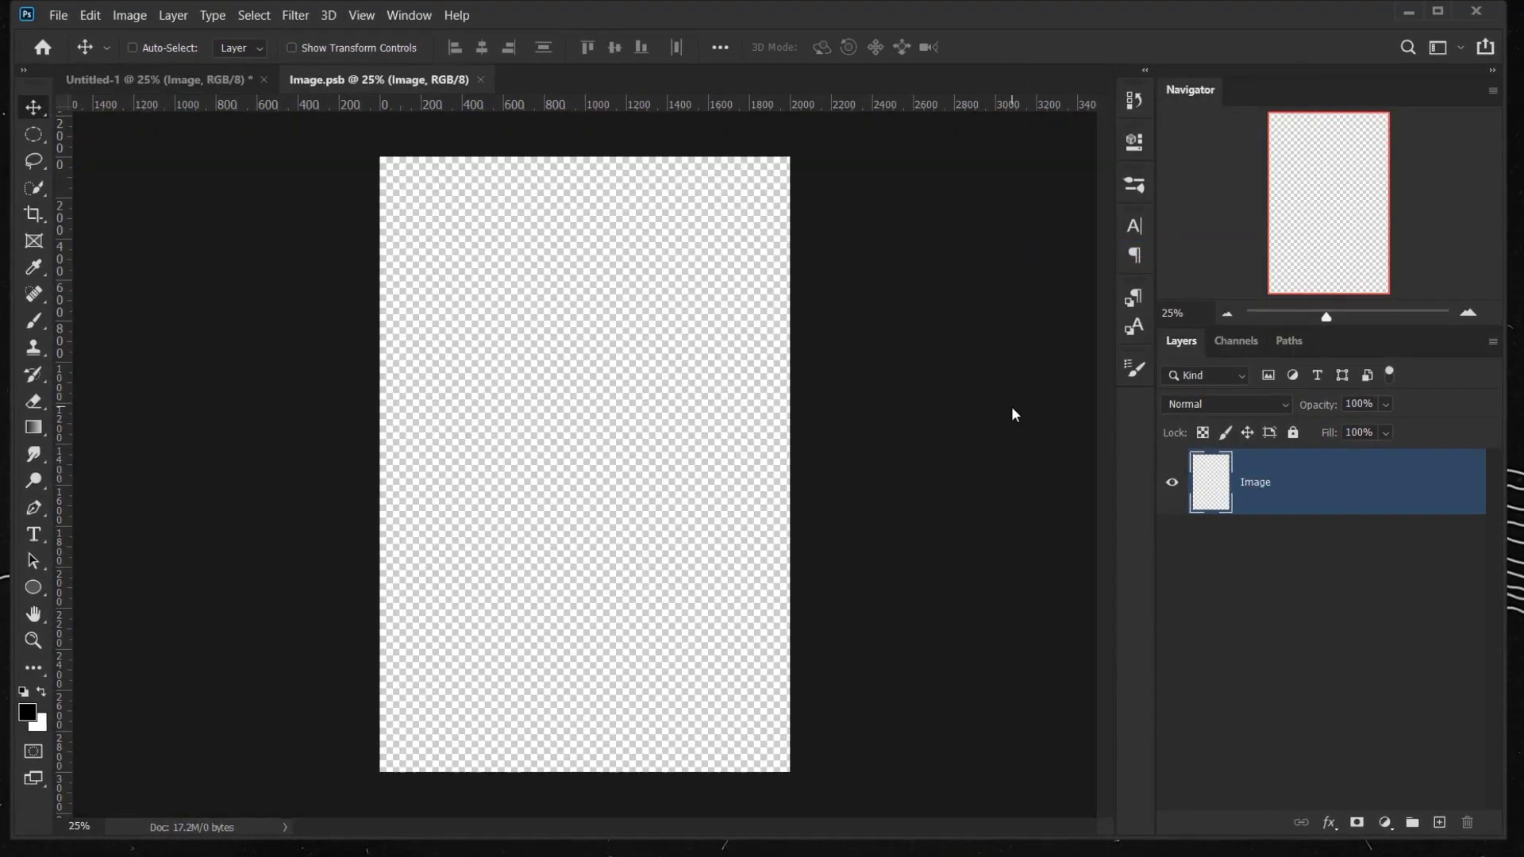
{"action": "key", "text": "super+e"}
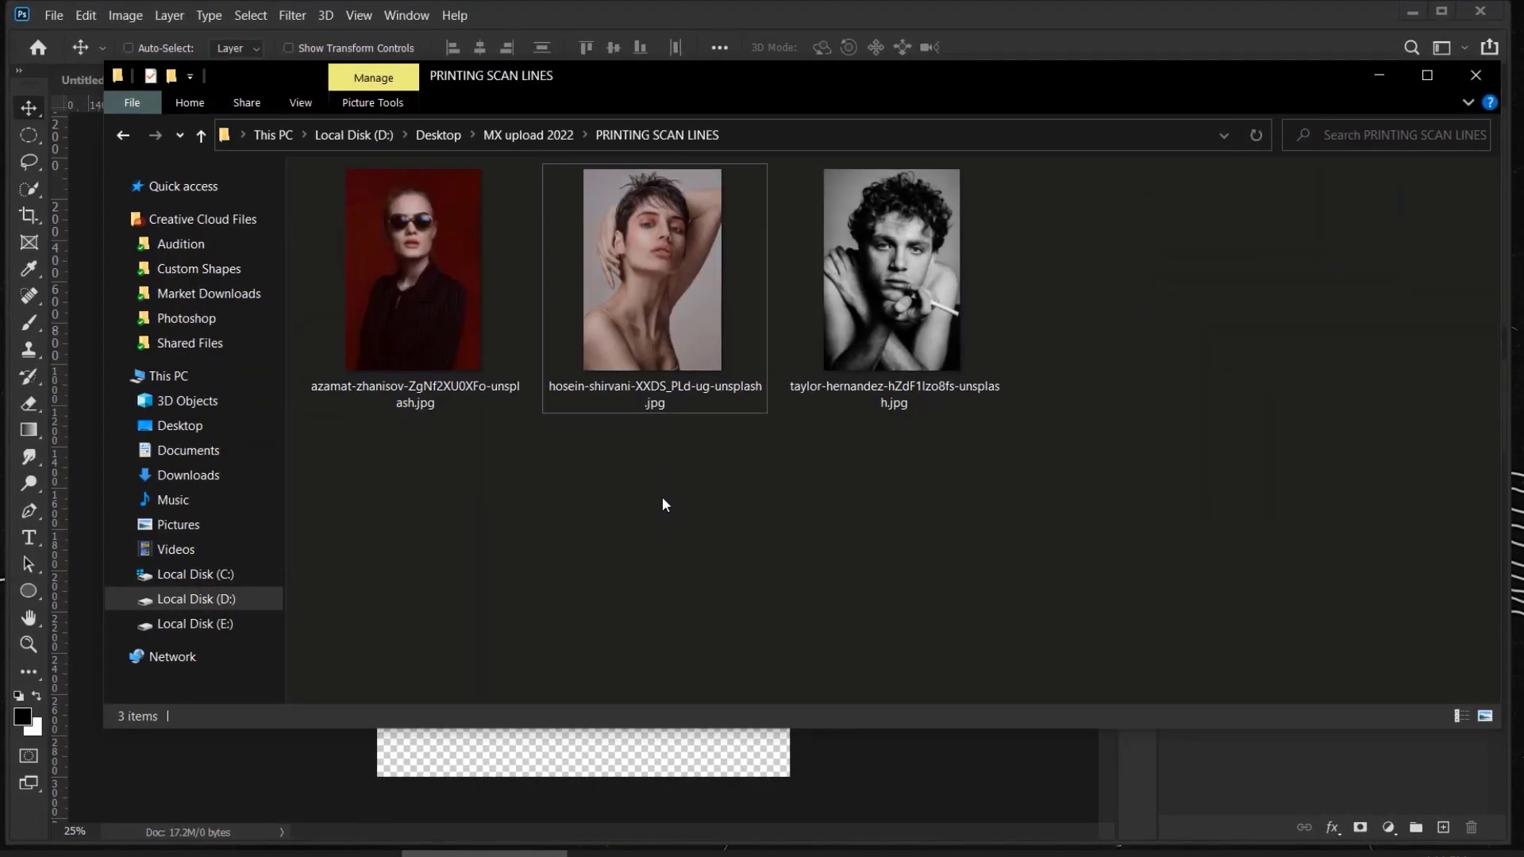
{"action": "left_click_drag", "start_coordinate": [680, 233], "coordinate": [656, 769]}
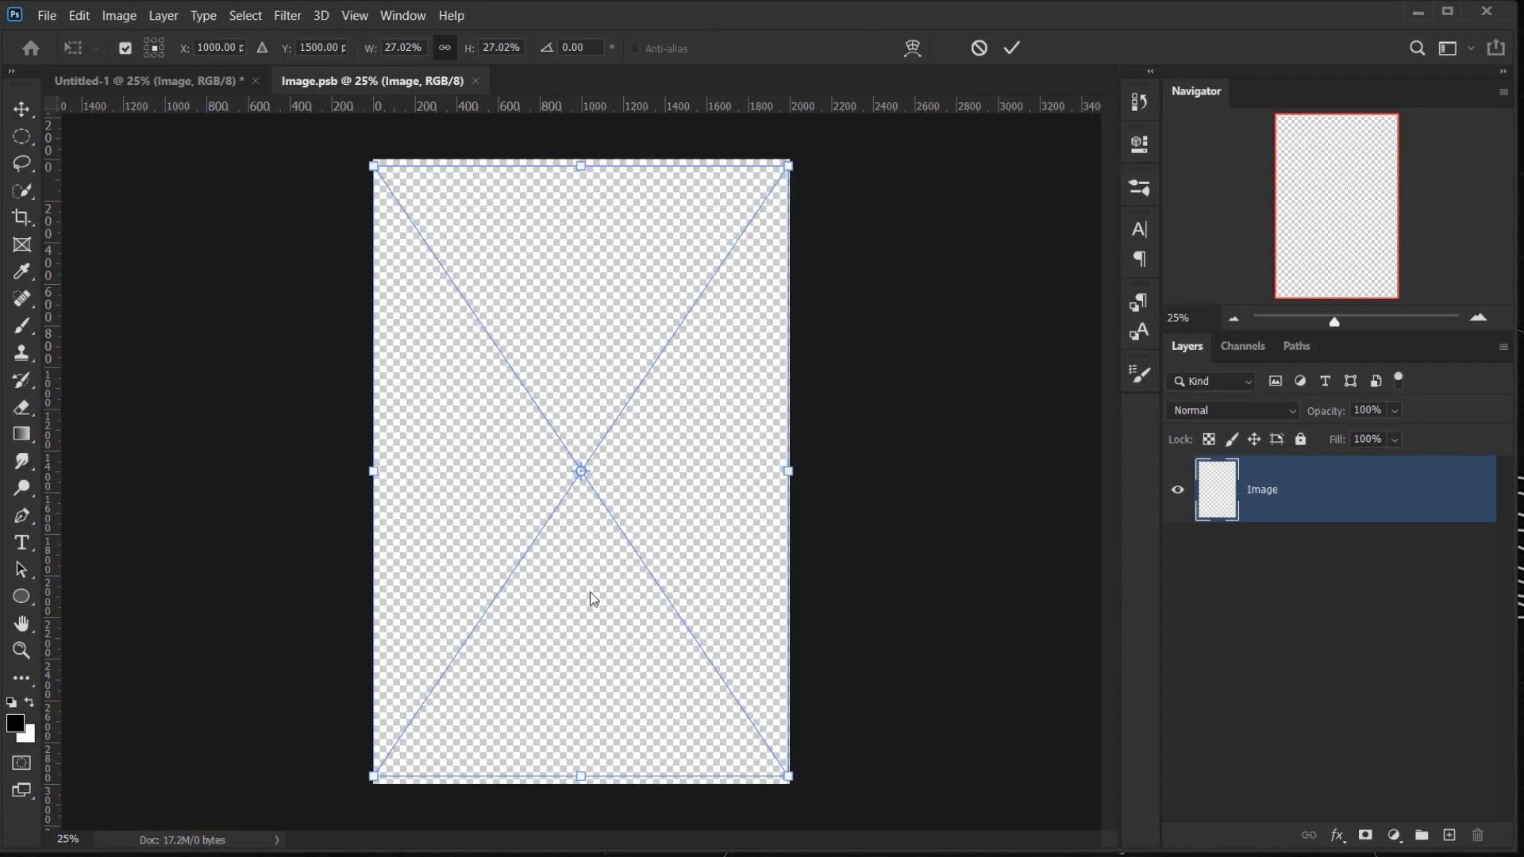
{"action": "left_click_drag", "start_coordinate": [580, 165], "coordinate": [580, 160]}
{"action": "left_click_drag", "start_coordinate": [580, 779], "coordinate": [584, 787]}
{"action": "left_click", "coordinate": [1013, 50]}
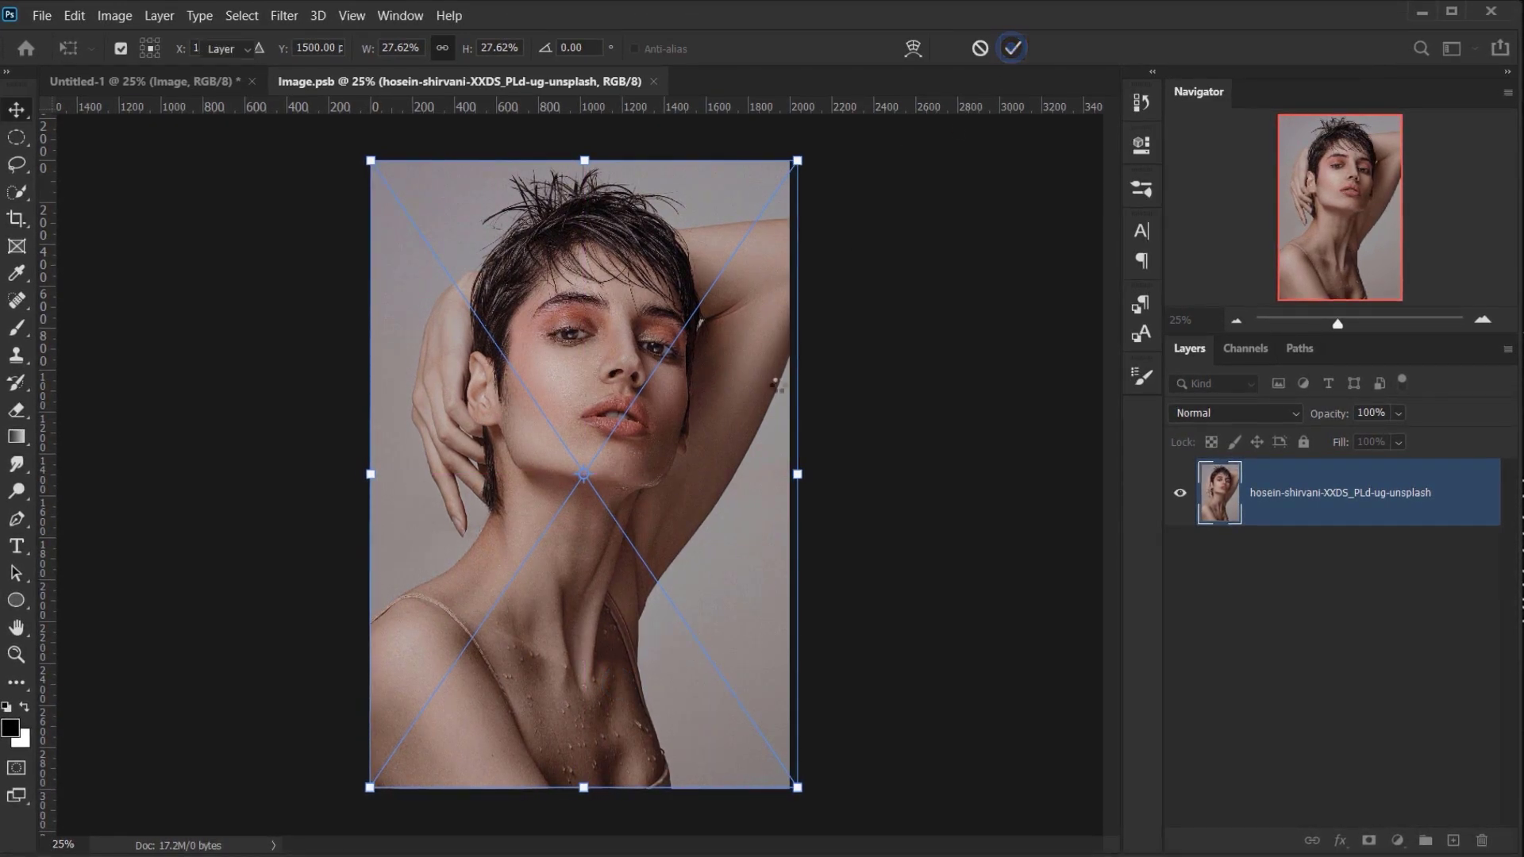
{"action": "left_click", "coordinate": [662, 81]}
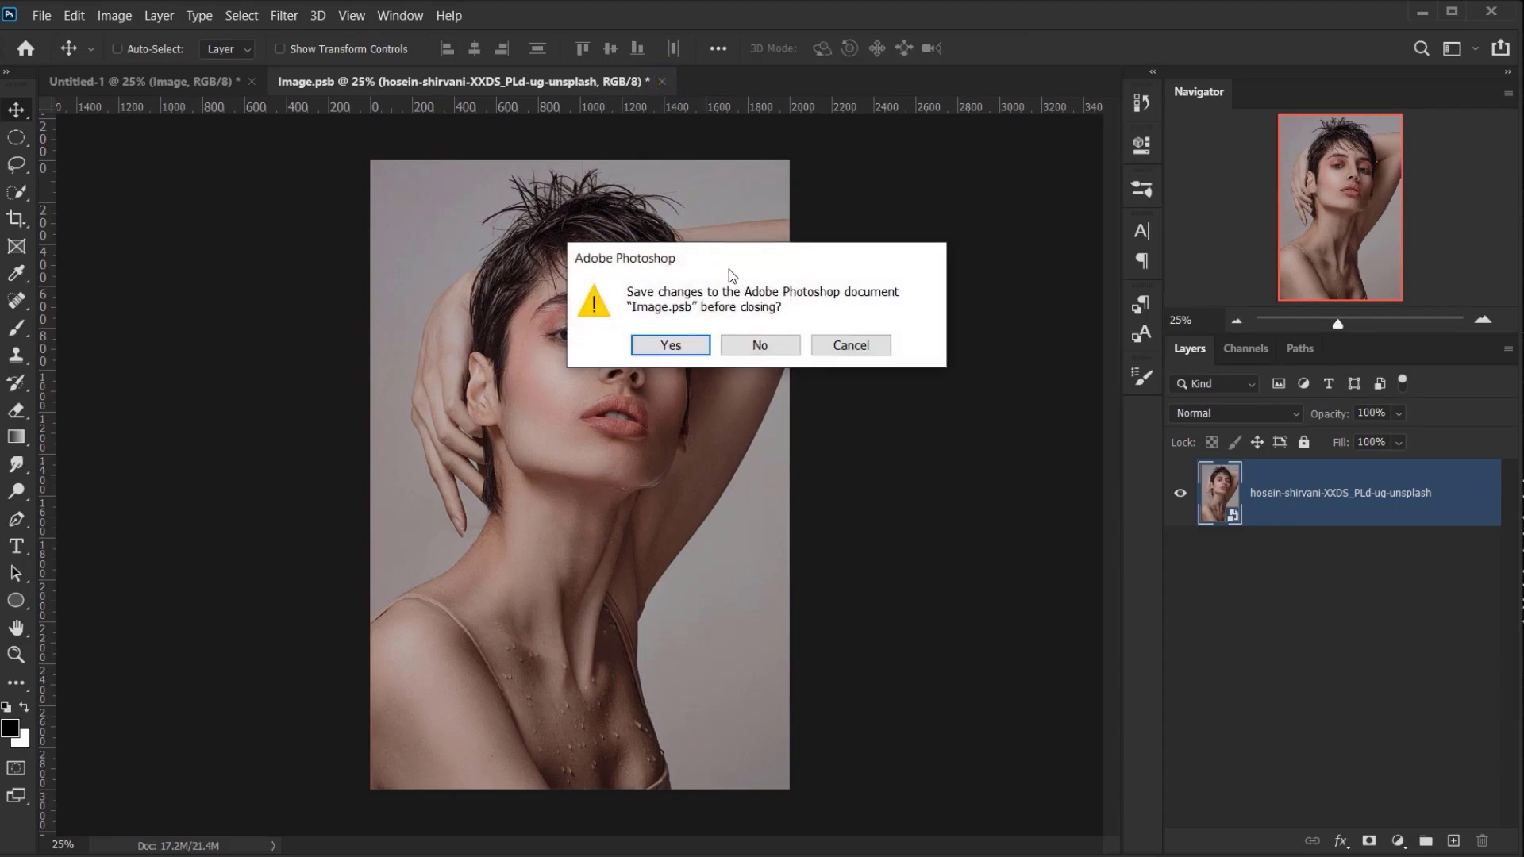
{"action": "left_click", "coordinate": [682, 346]}
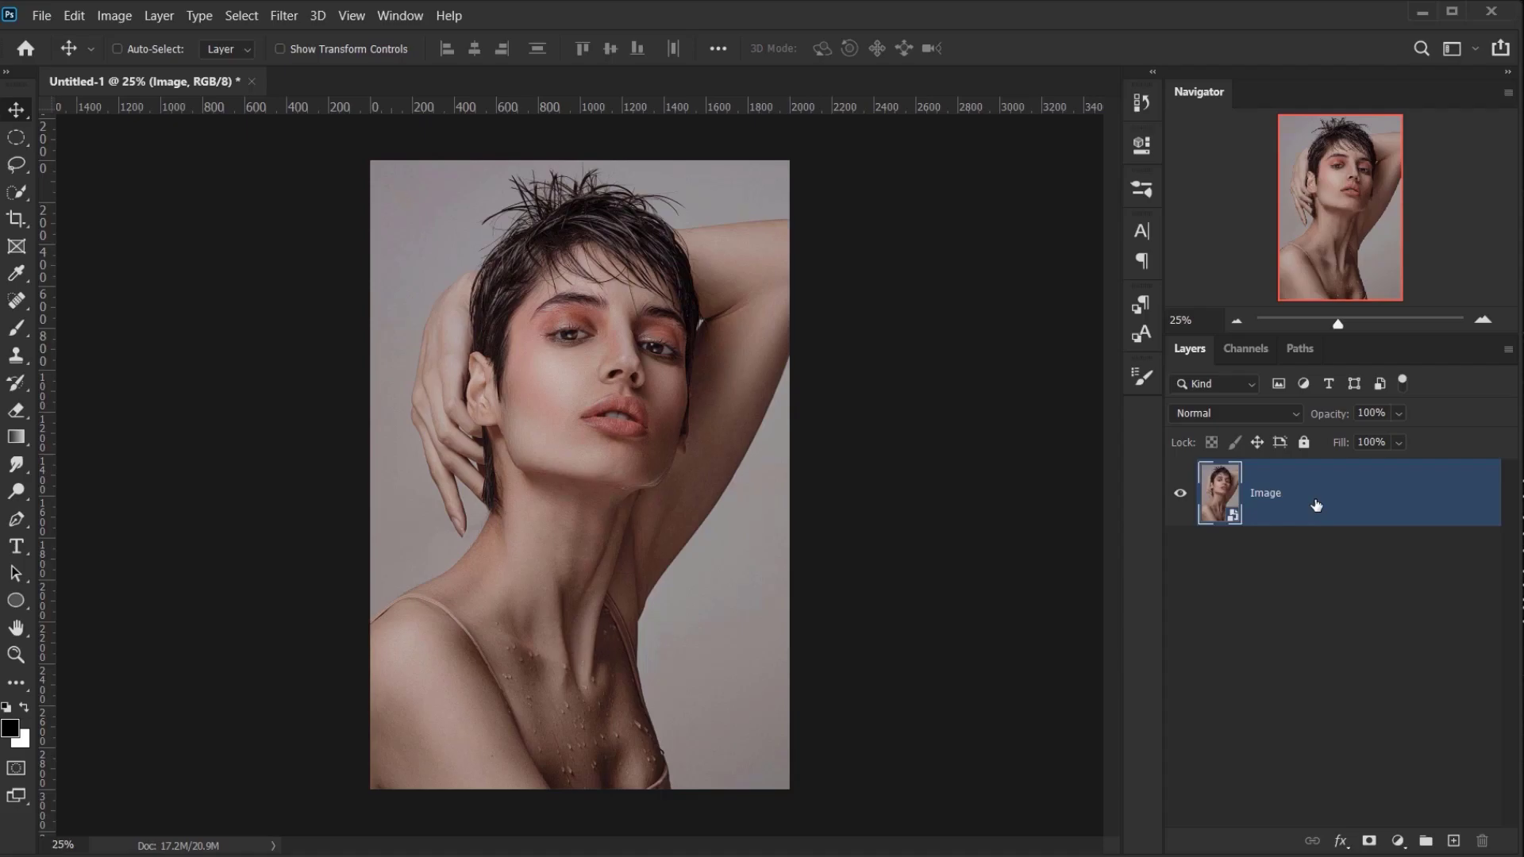
Duplicate the Image layer and name the copies Blur 2 and Blur 1.
{"action": "key", "text": "ctrl+j"}
{"action": "key", "text": "ctrl+j"}
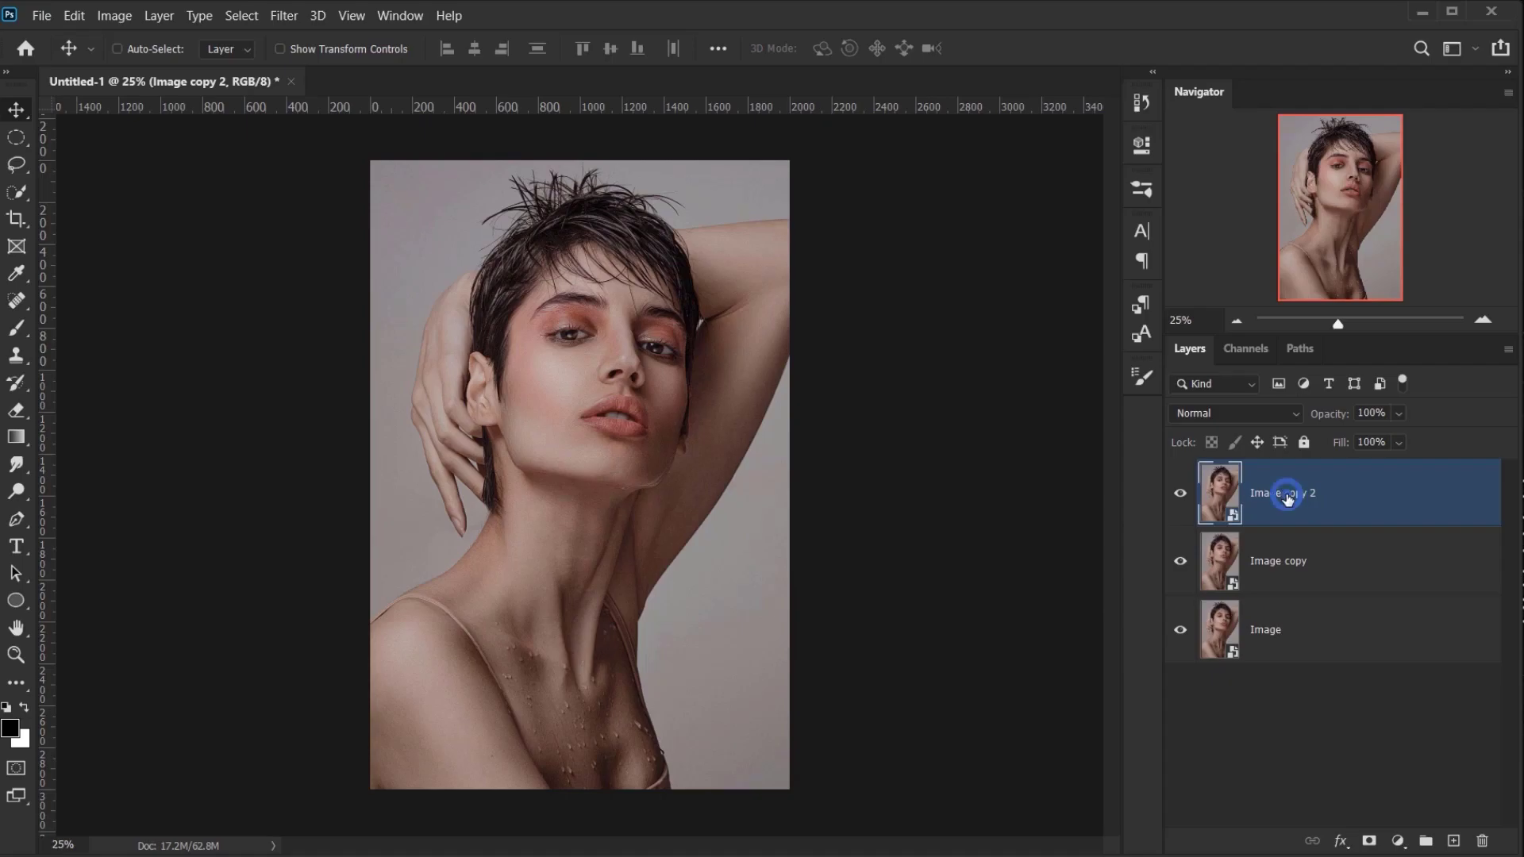
{"action": "double_click", "coordinate": [1287, 493]}
{"action": "type", "text": "Blur 2"}
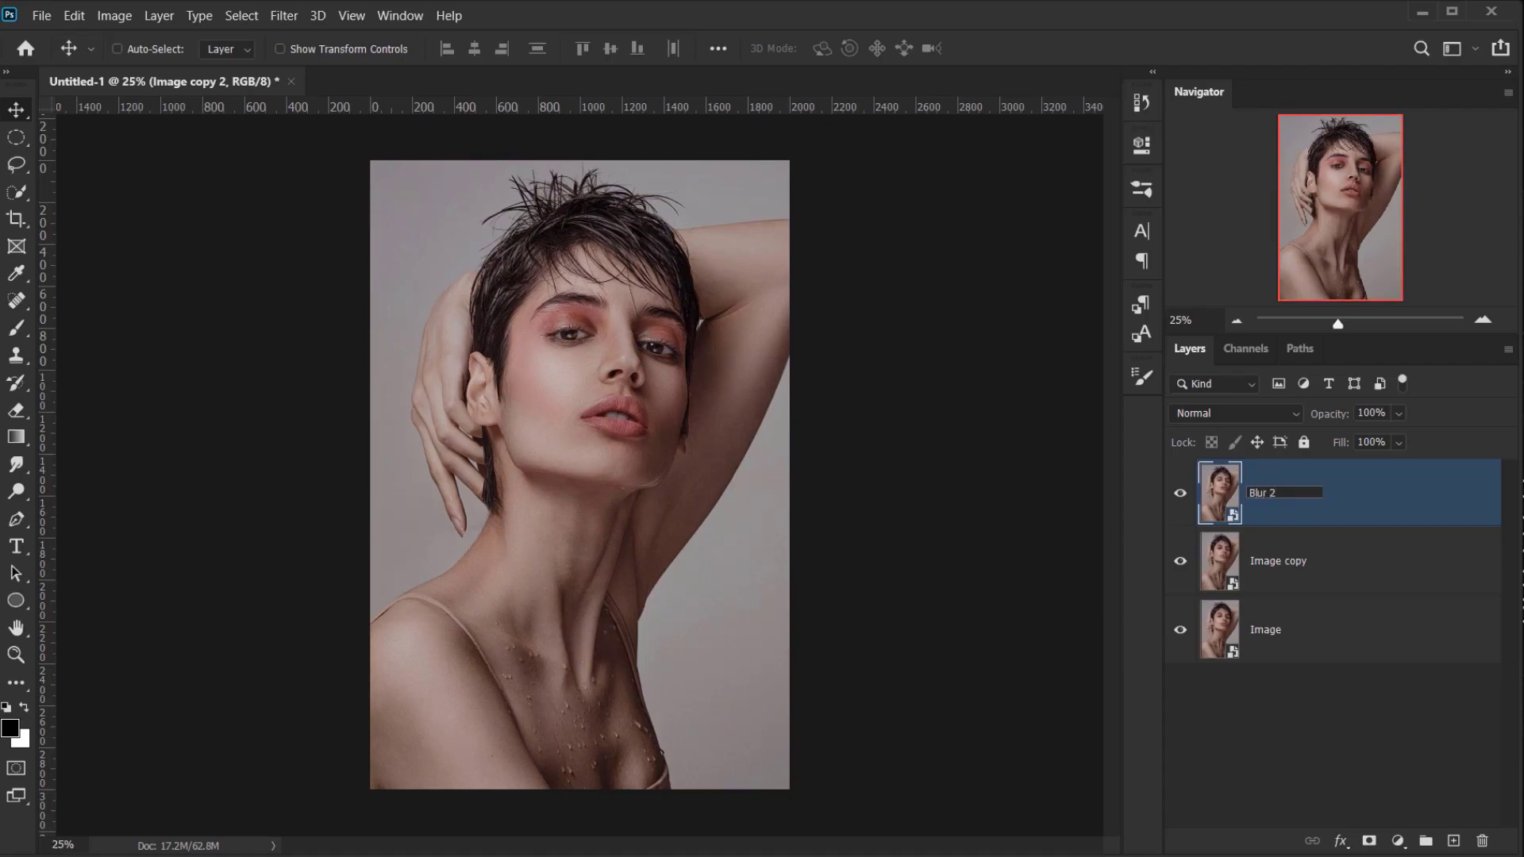
{"action": "key", "text": "Tab"}
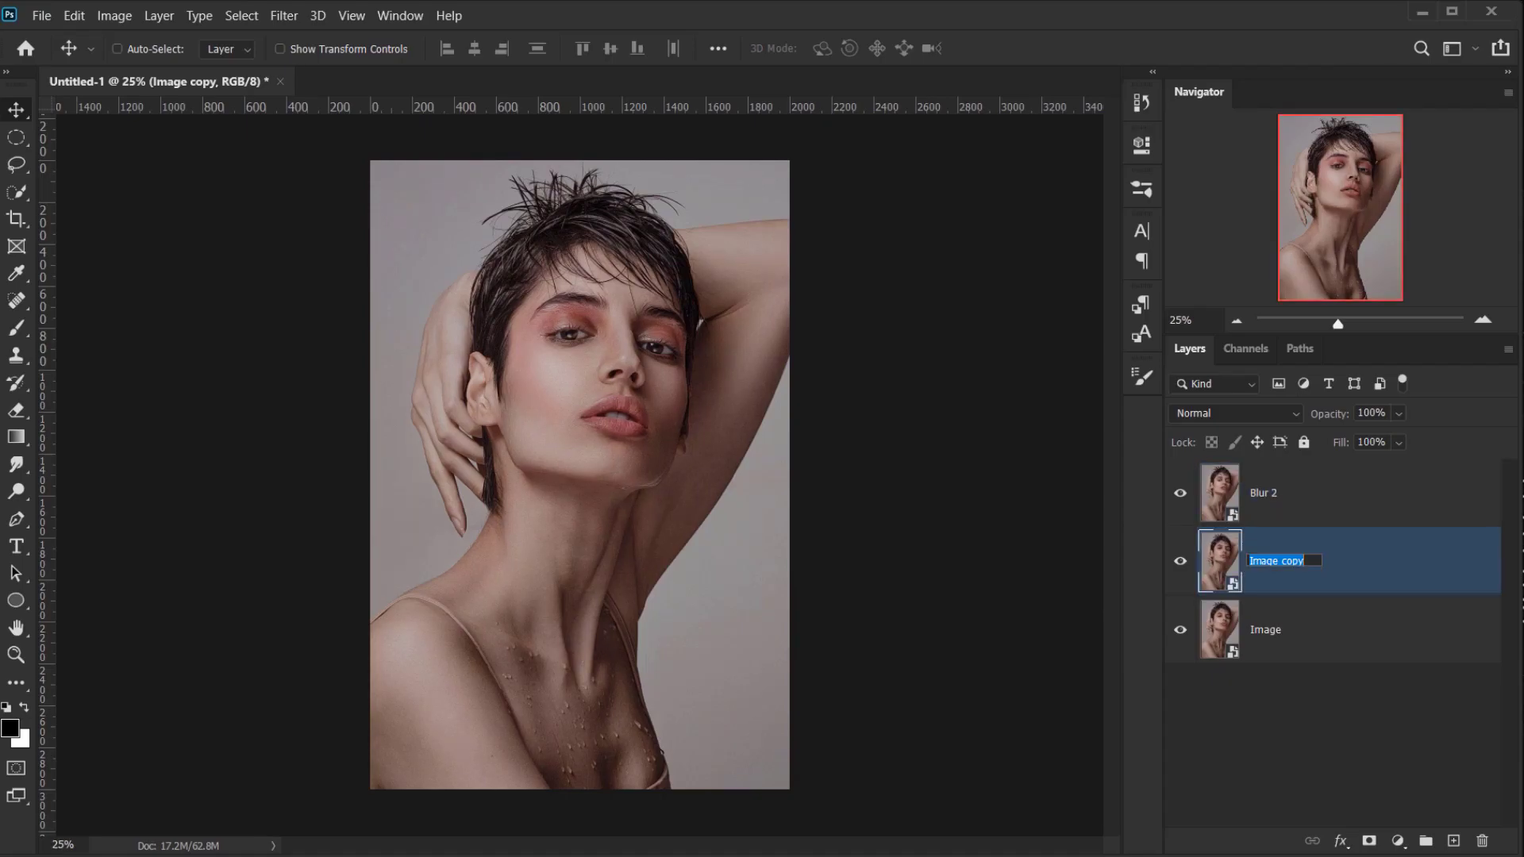
{"action": "type", "text": "Blur 1"}
{"action": "key", "text": "Return"}
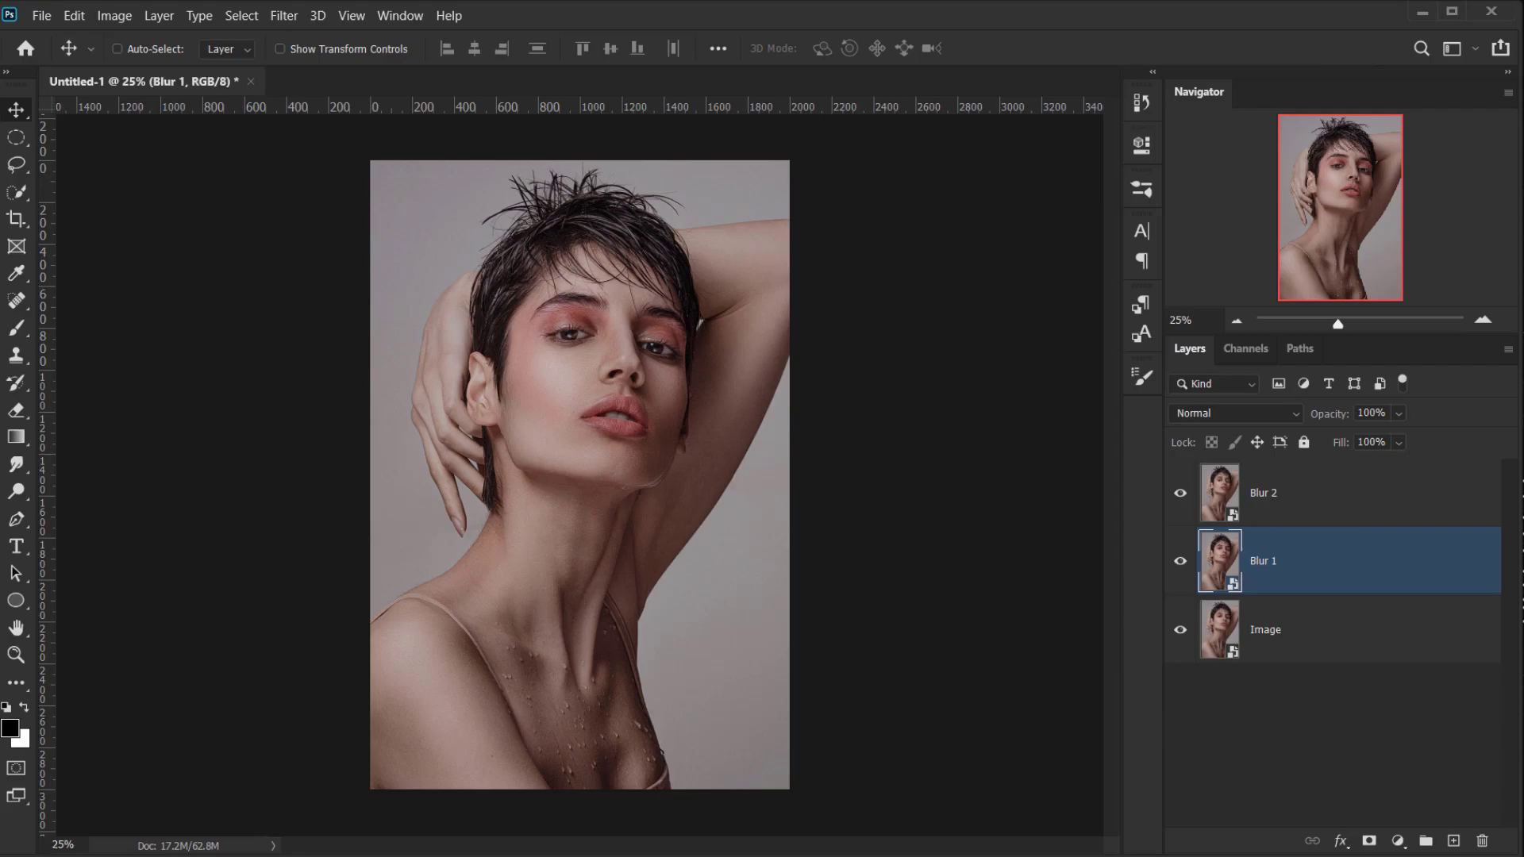
Hide the Blur 2 layer and select Blur 1.
{"action": "left_click", "coordinate": [1254, 631]}
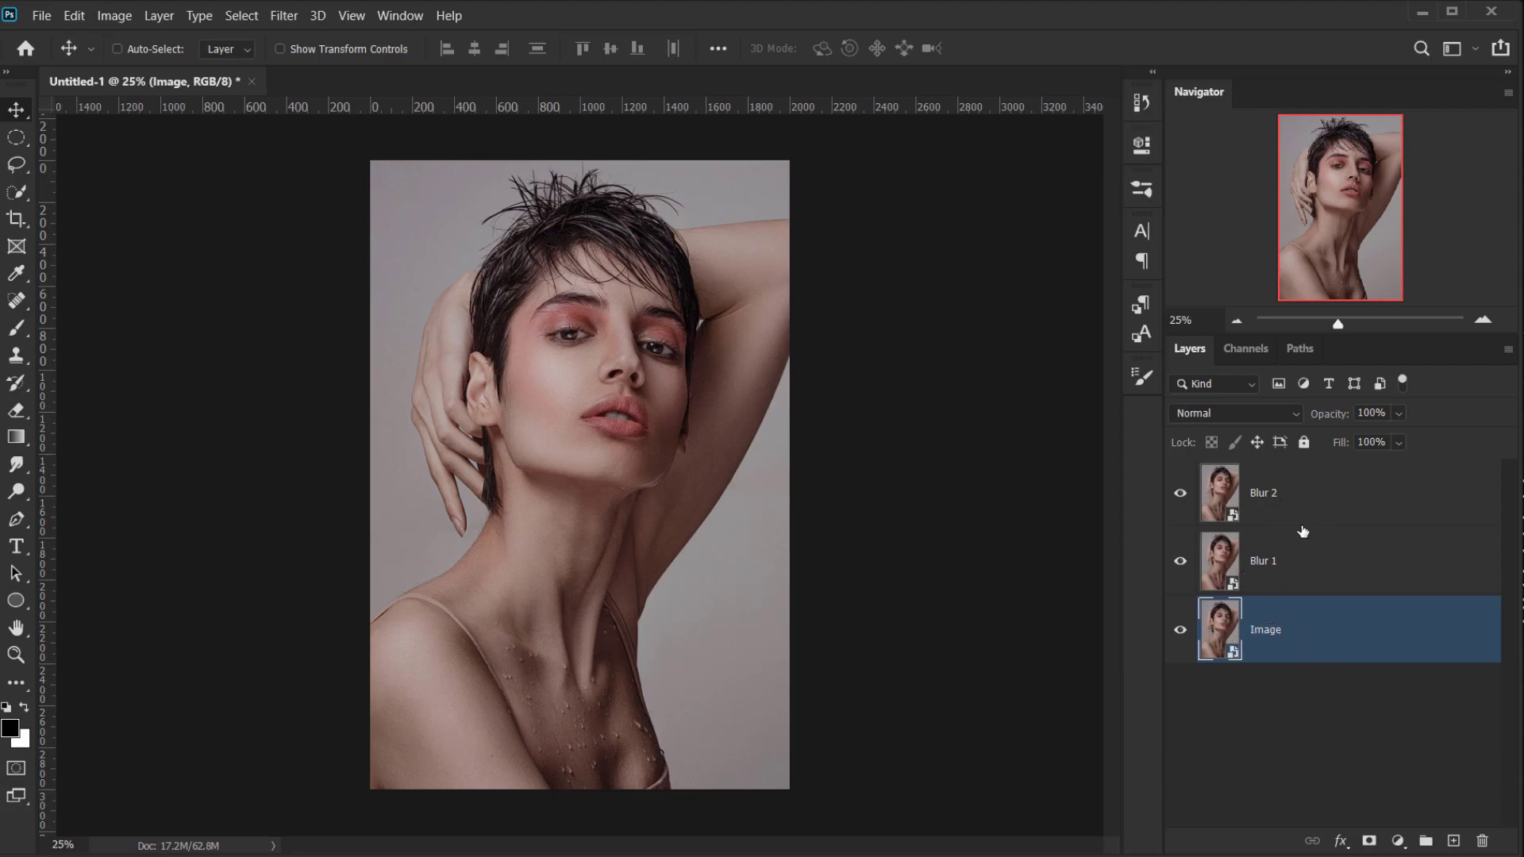
{"action": "left_click", "coordinate": [1303, 489]}
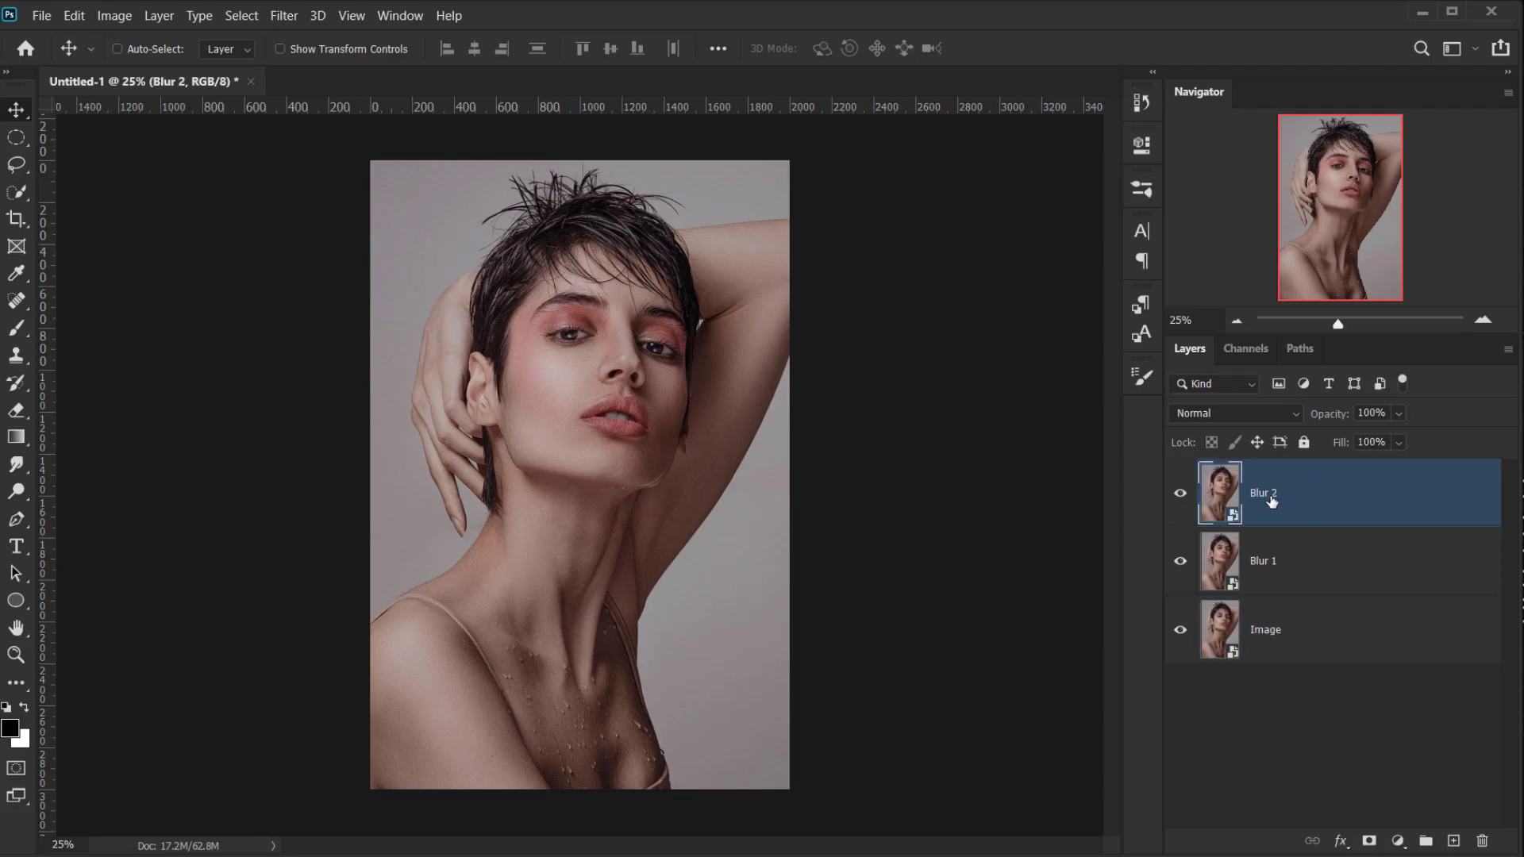
{"action": "left_click", "coordinate": [1181, 494]}
{"action": "left_click", "coordinate": [1266, 556]}
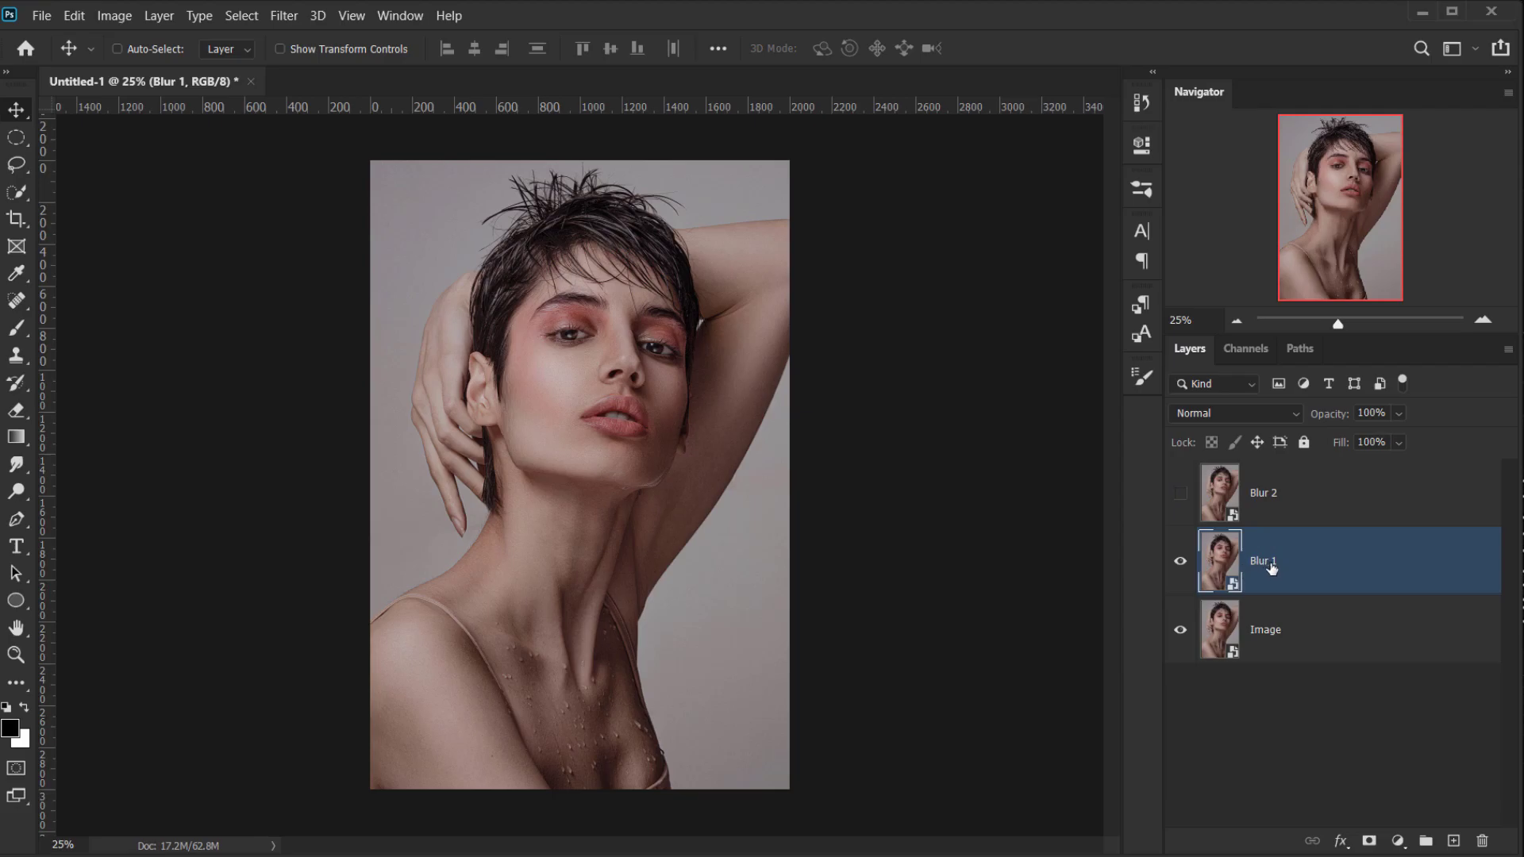
Apply a Motion Blur smart filter to Blur 1 with angle 0° and distance 500 pixels.
{"action": "left_click", "coordinate": [284, 16]}
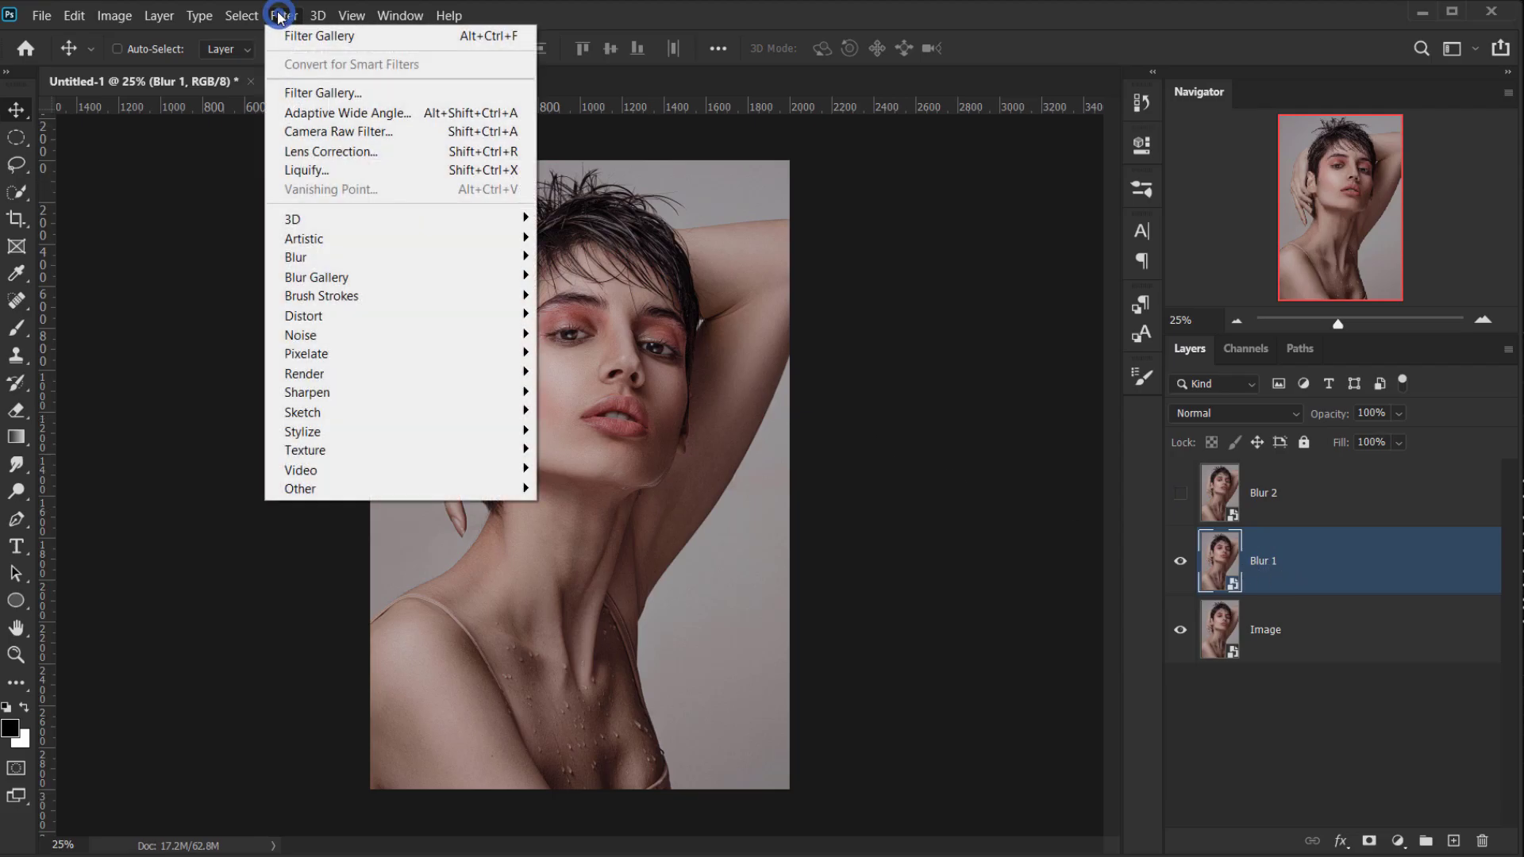
{"action": "mouse_move", "coordinate": [337, 260]}
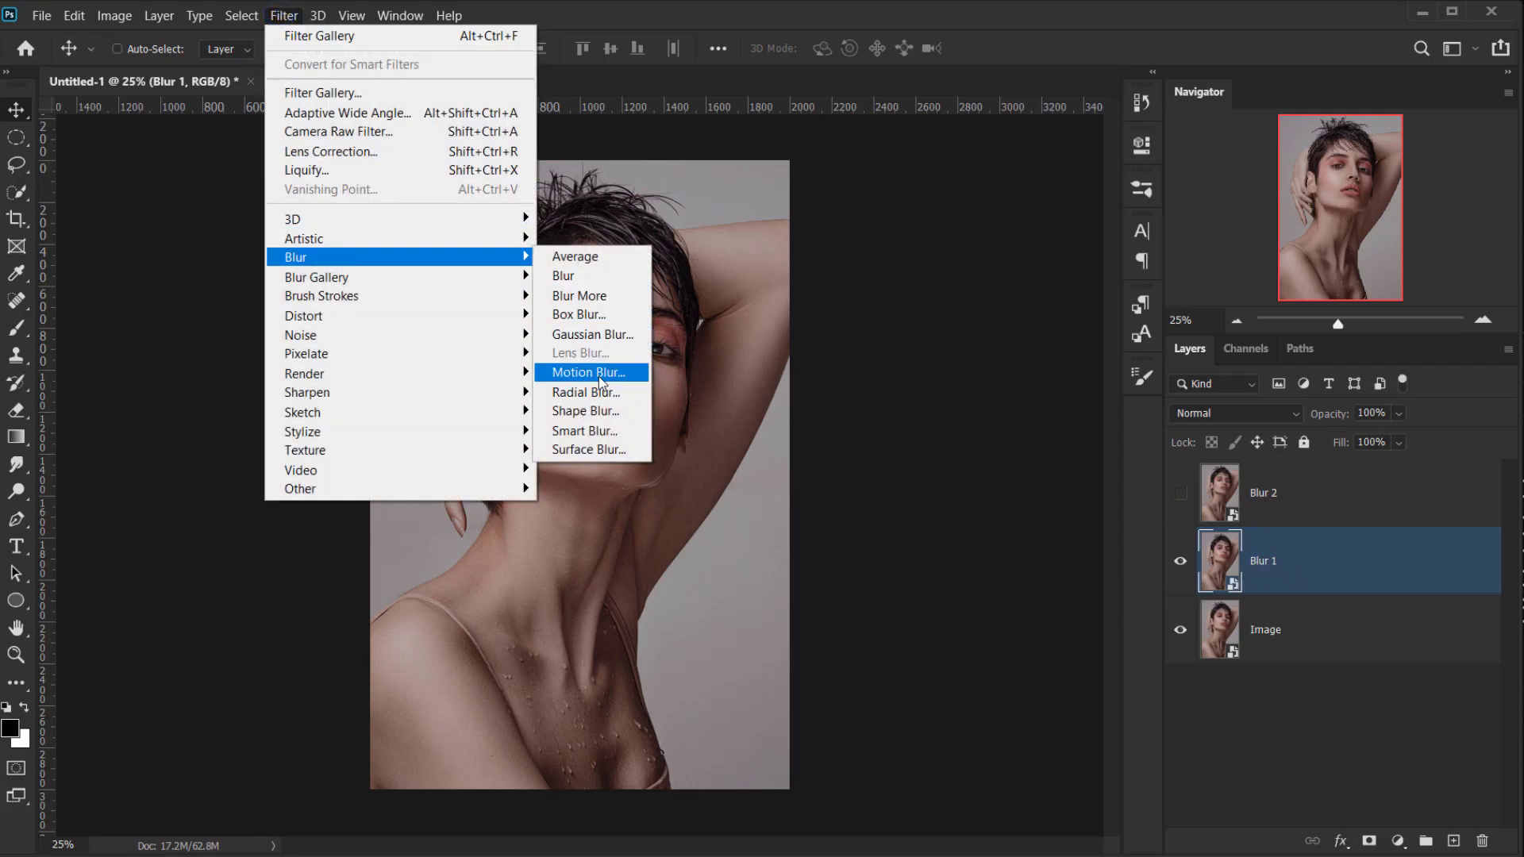
{"action": "left_click", "coordinate": [588, 372]}
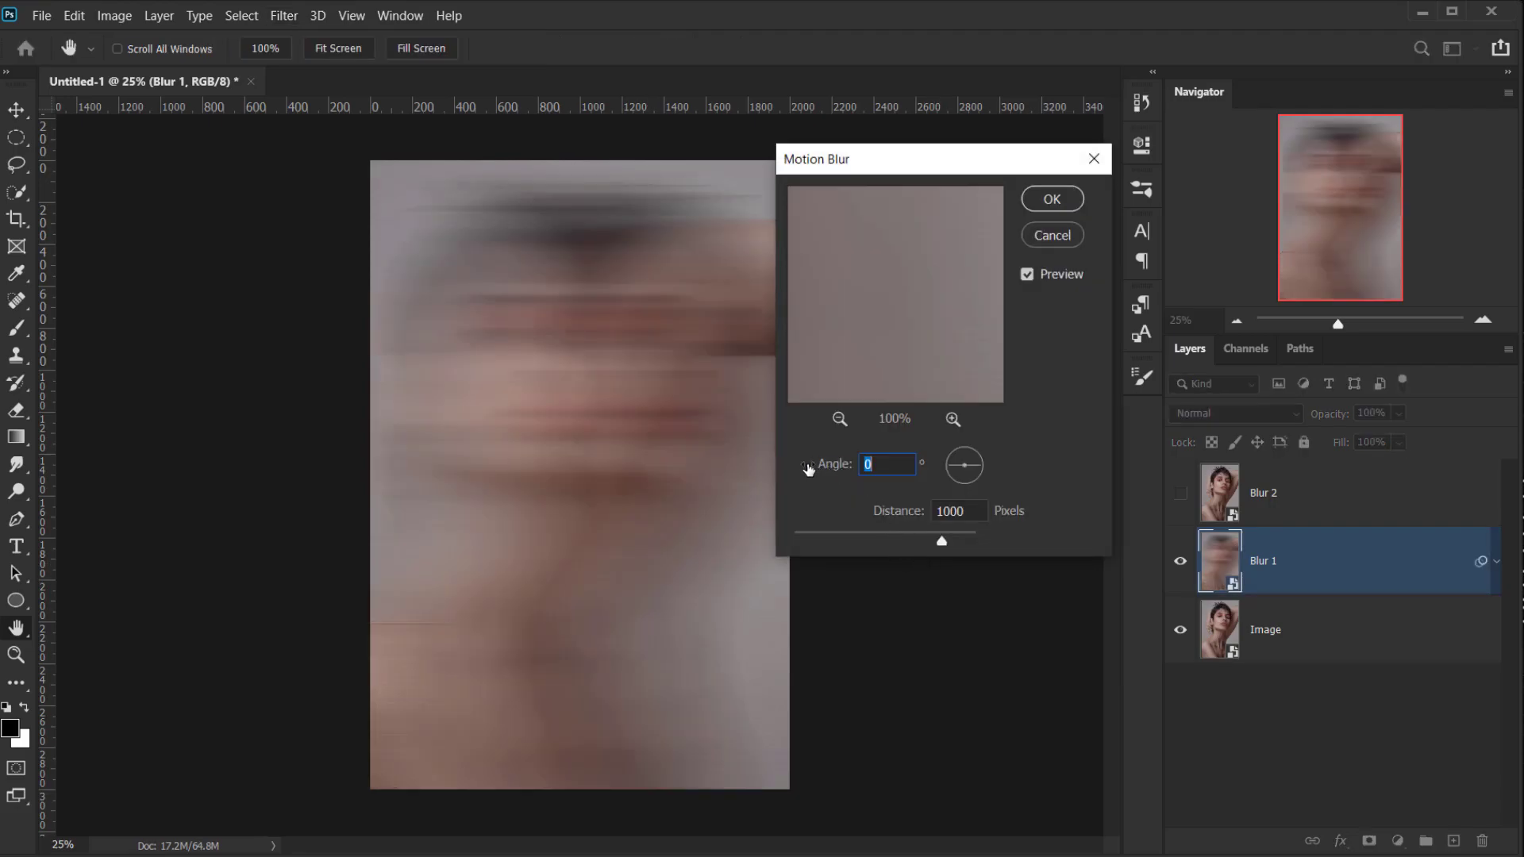
{"action": "double_click", "coordinate": [886, 466]}
{"action": "double_click", "coordinate": [970, 512]}
{"action": "type", "text": "500"}
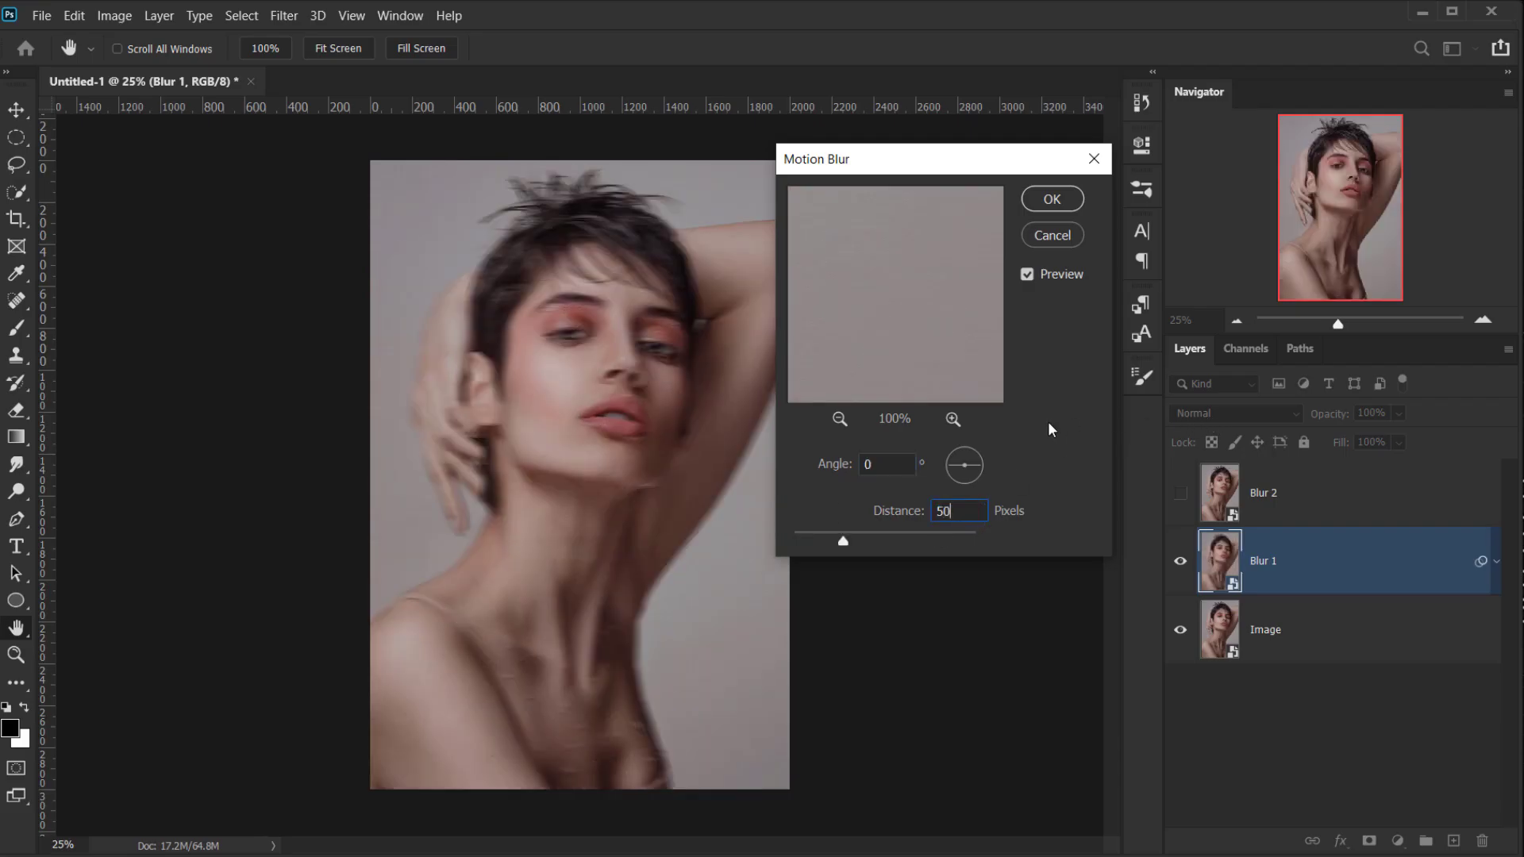
{"action": "left_click", "coordinate": [1041, 199]}
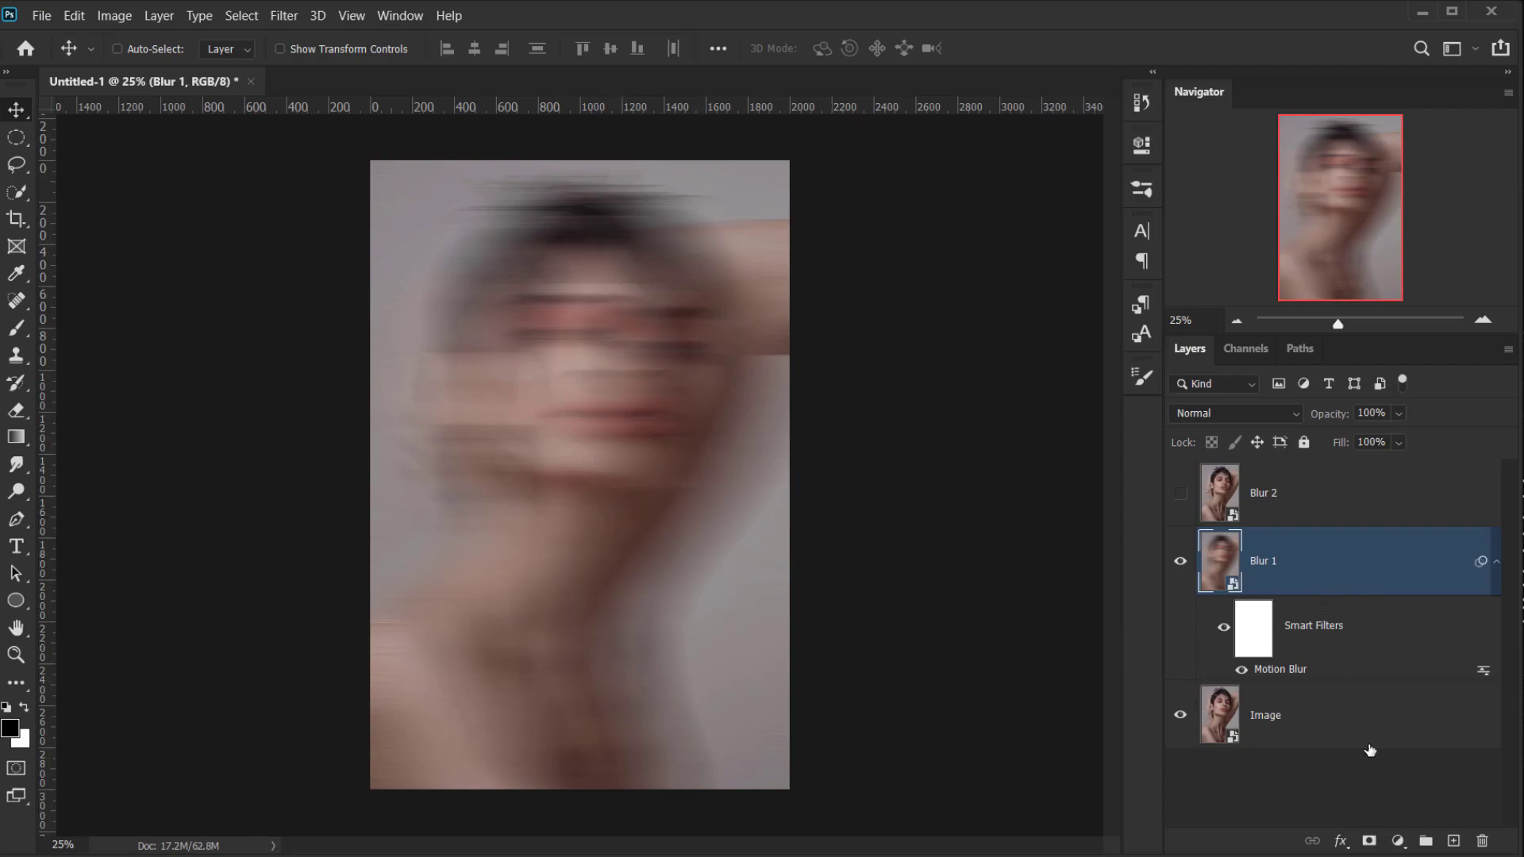
Add a layer mask to Blur 1 and make black the foreground colour.
{"action": "left_click", "coordinate": [1371, 842]}
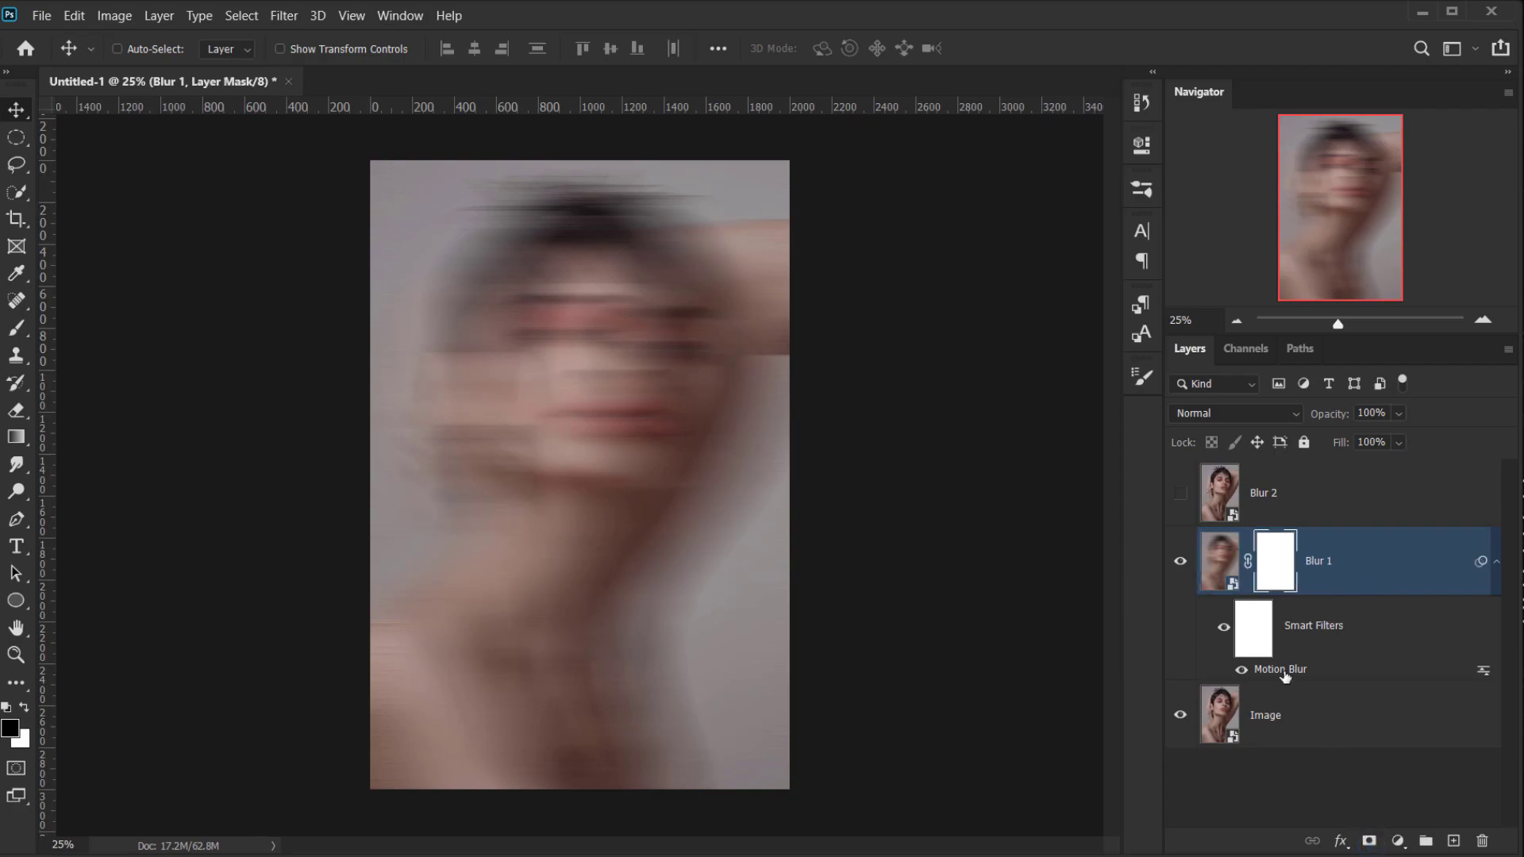
{"action": "left_click", "coordinate": [1274, 557]}
{"action": "key", "text": "x"}
Draw a reflected Basics gradient on the mask from the face centre outward.
{"action": "left_click_drag", "start_coordinate": [16, 437], "coordinate": [83, 438]}
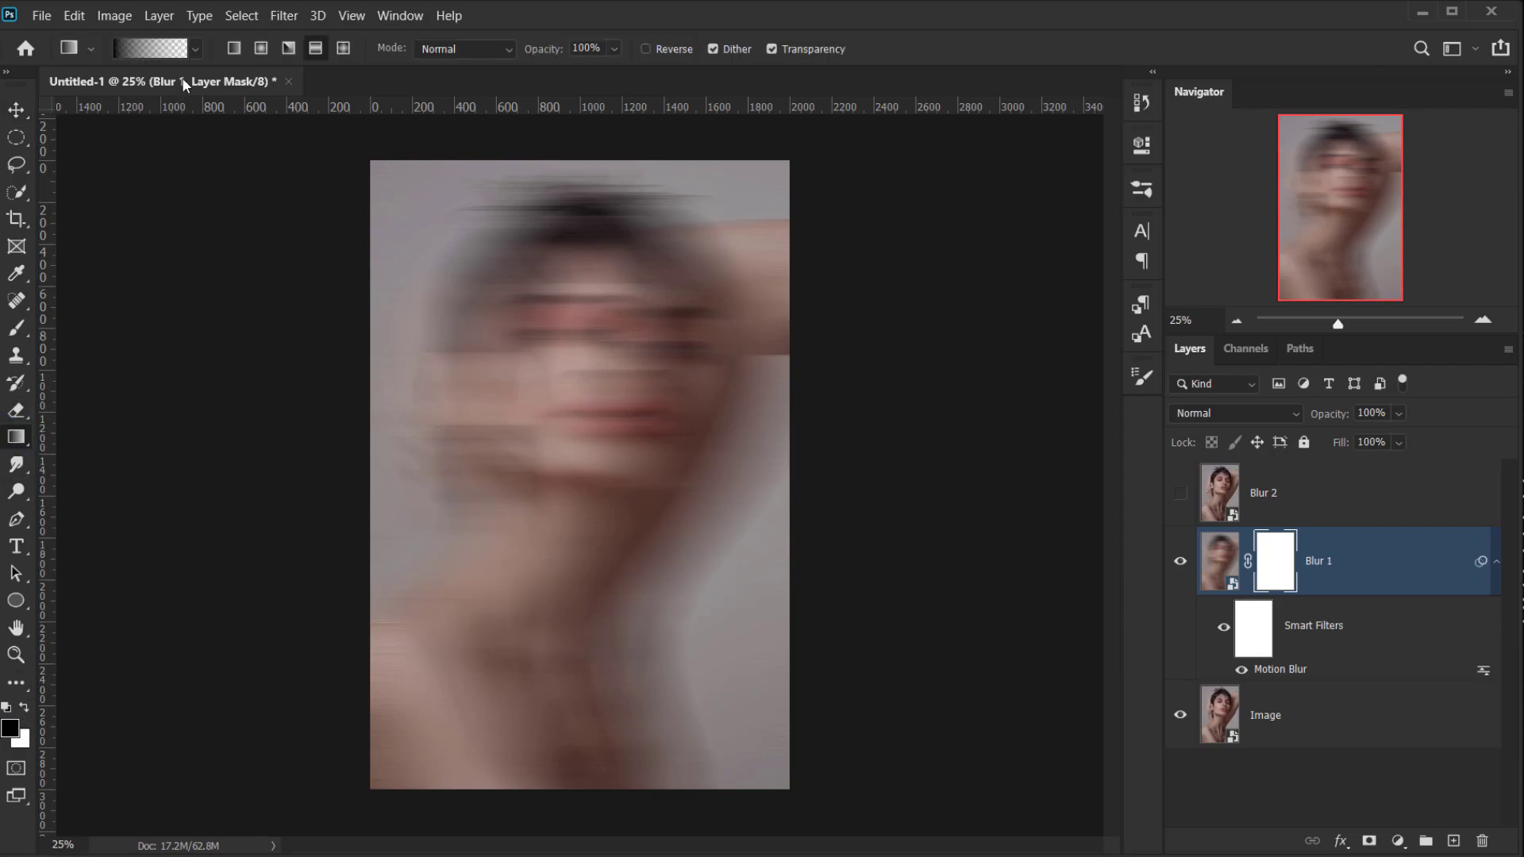
{"action": "left_click", "coordinate": [196, 50]}
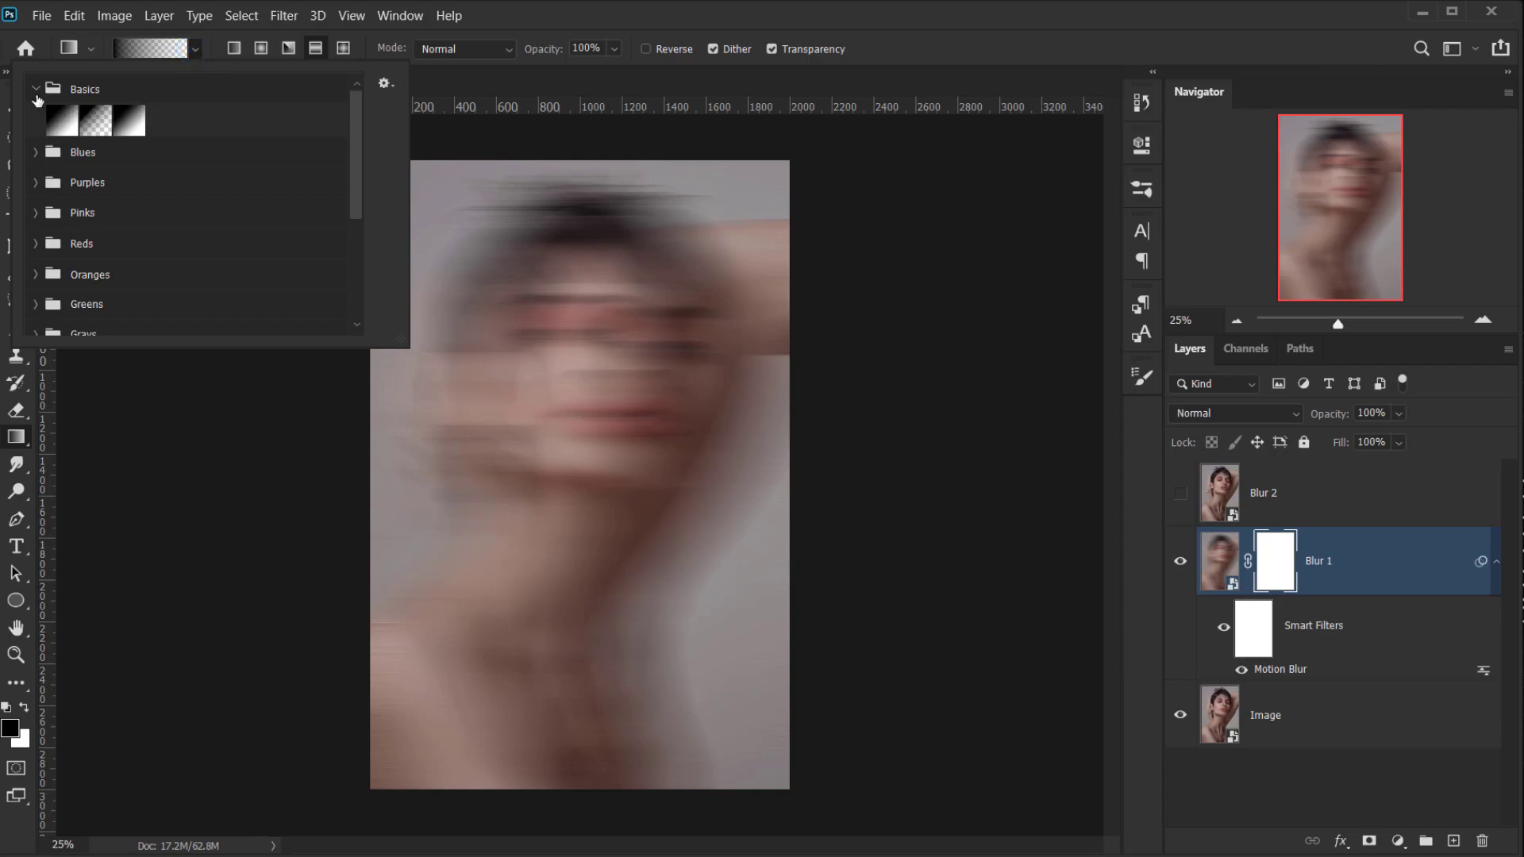
{"action": "left_click", "coordinate": [37, 89]}
{"action": "left_click", "coordinate": [37, 89]}
{"action": "left_click", "coordinate": [545, 18]}
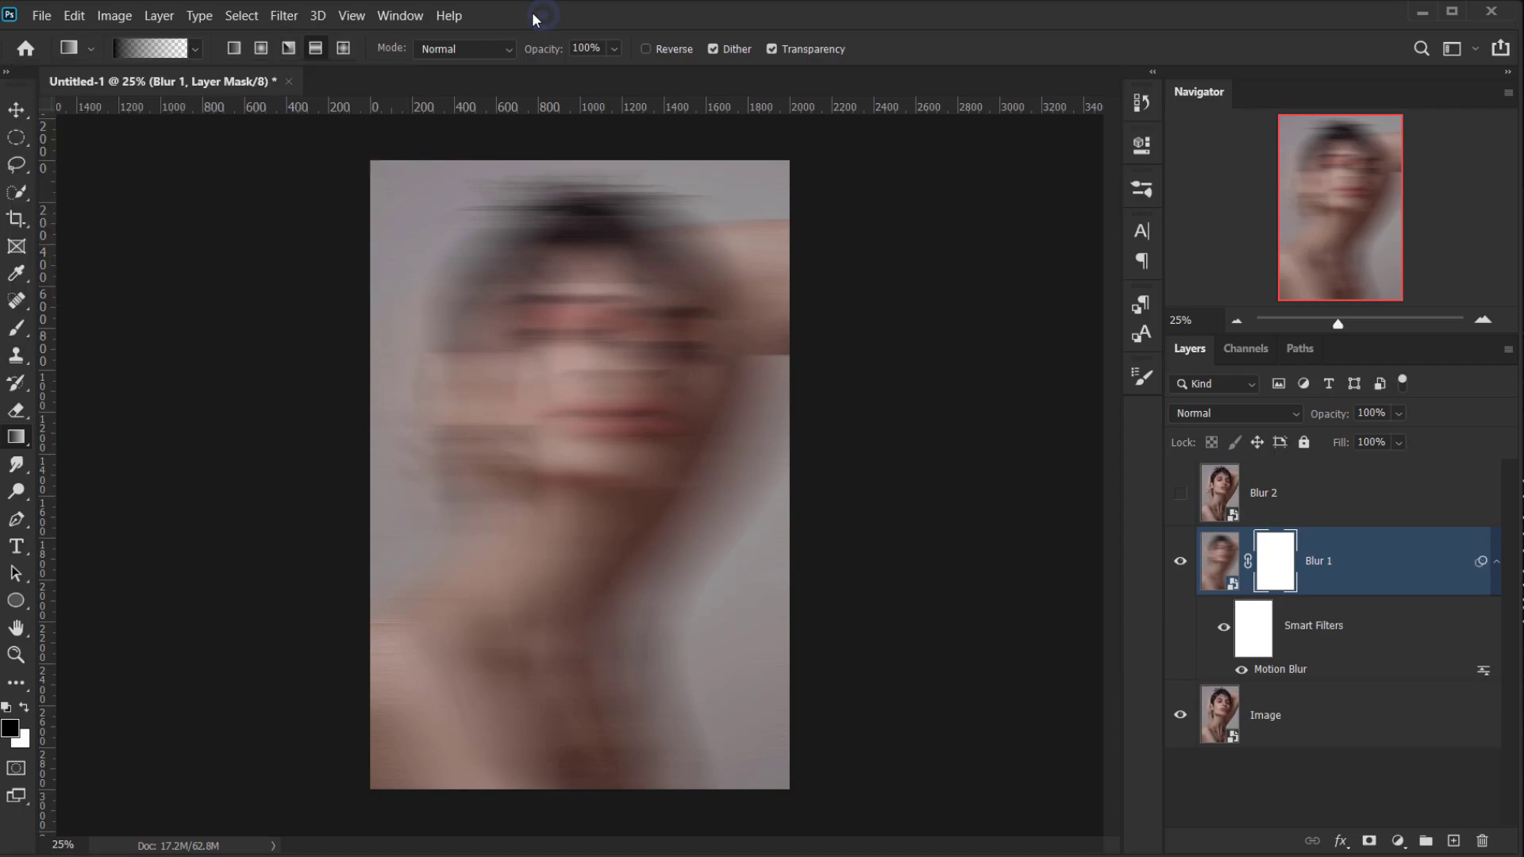
{"action": "left_click", "coordinate": [316, 48]}
{"action": "left_click_drag", "start_coordinate": [581, 378], "coordinate": [700, 377]}
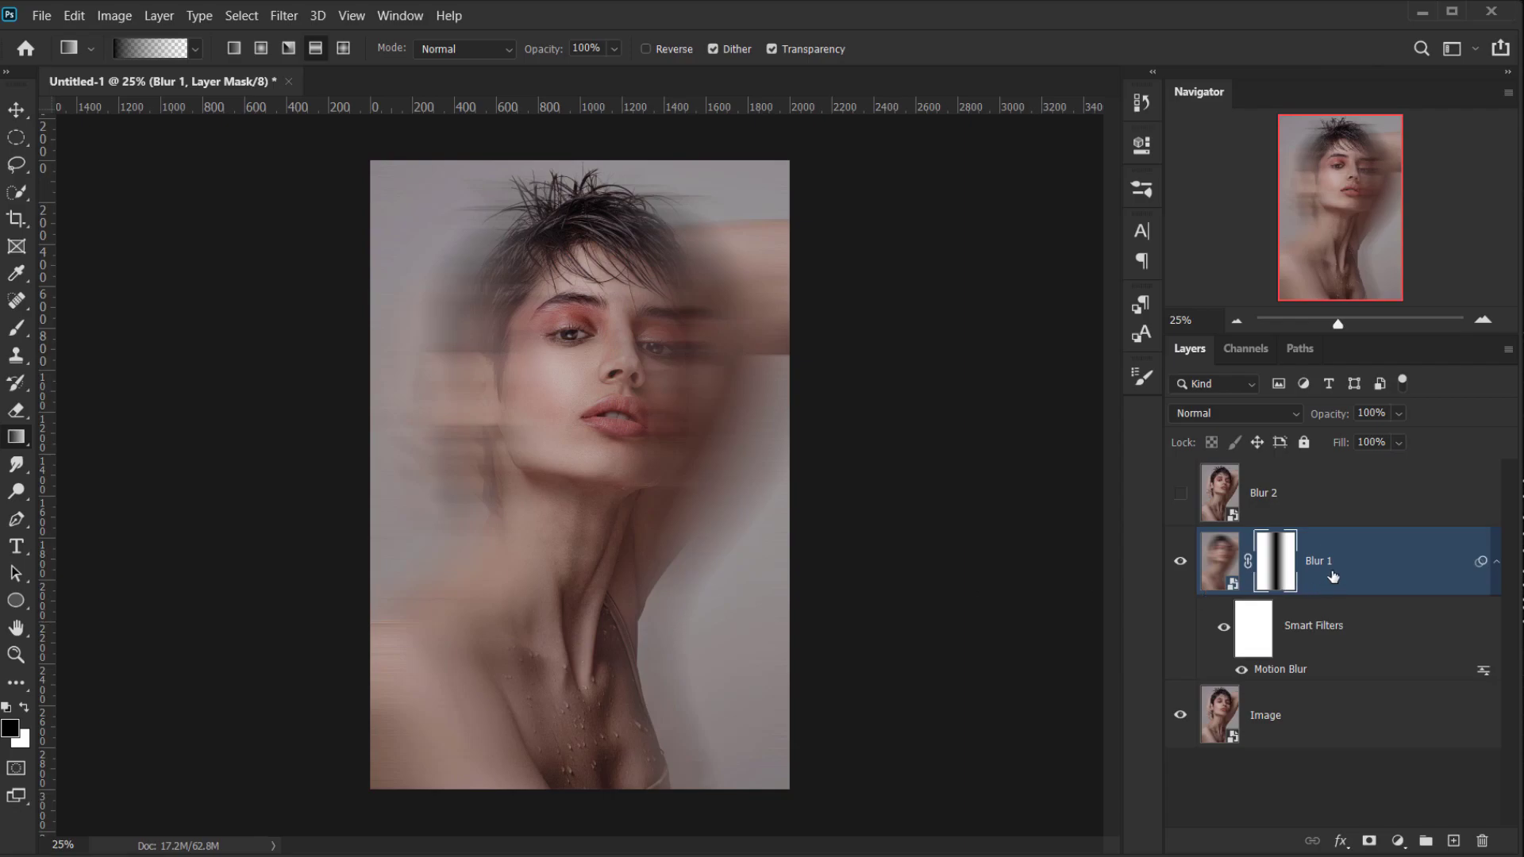
Show Blur 2 and give it a 1000-pixel horizontal Motion Blur.
{"action": "left_click", "coordinate": [1295, 502]}
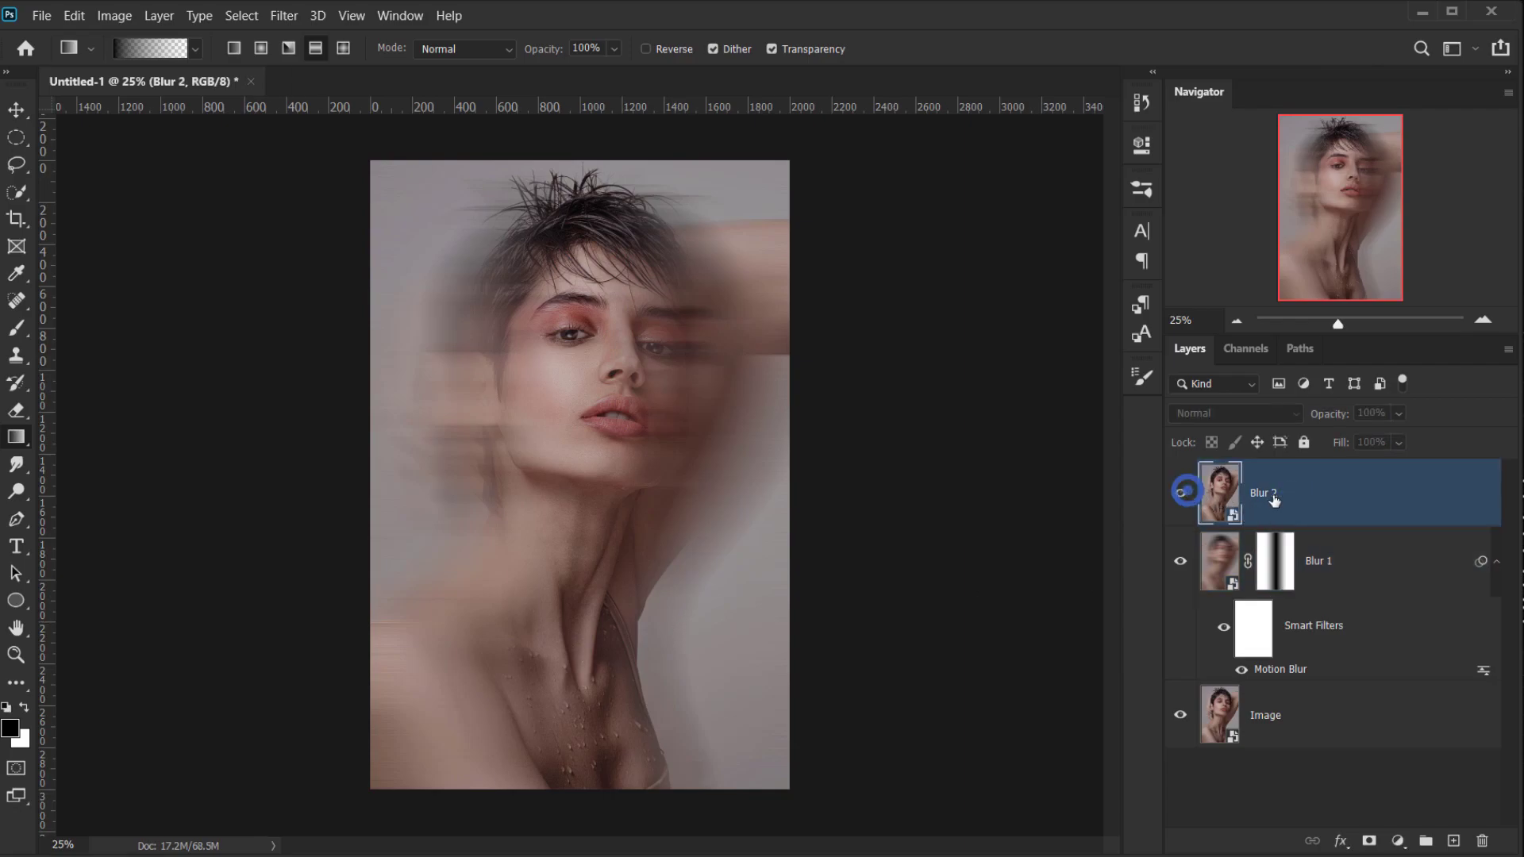
{"action": "left_click", "coordinate": [1180, 493]}
{"action": "left_click", "coordinate": [283, 15]}
{"action": "mouse_move", "coordinate": [354, 258]}
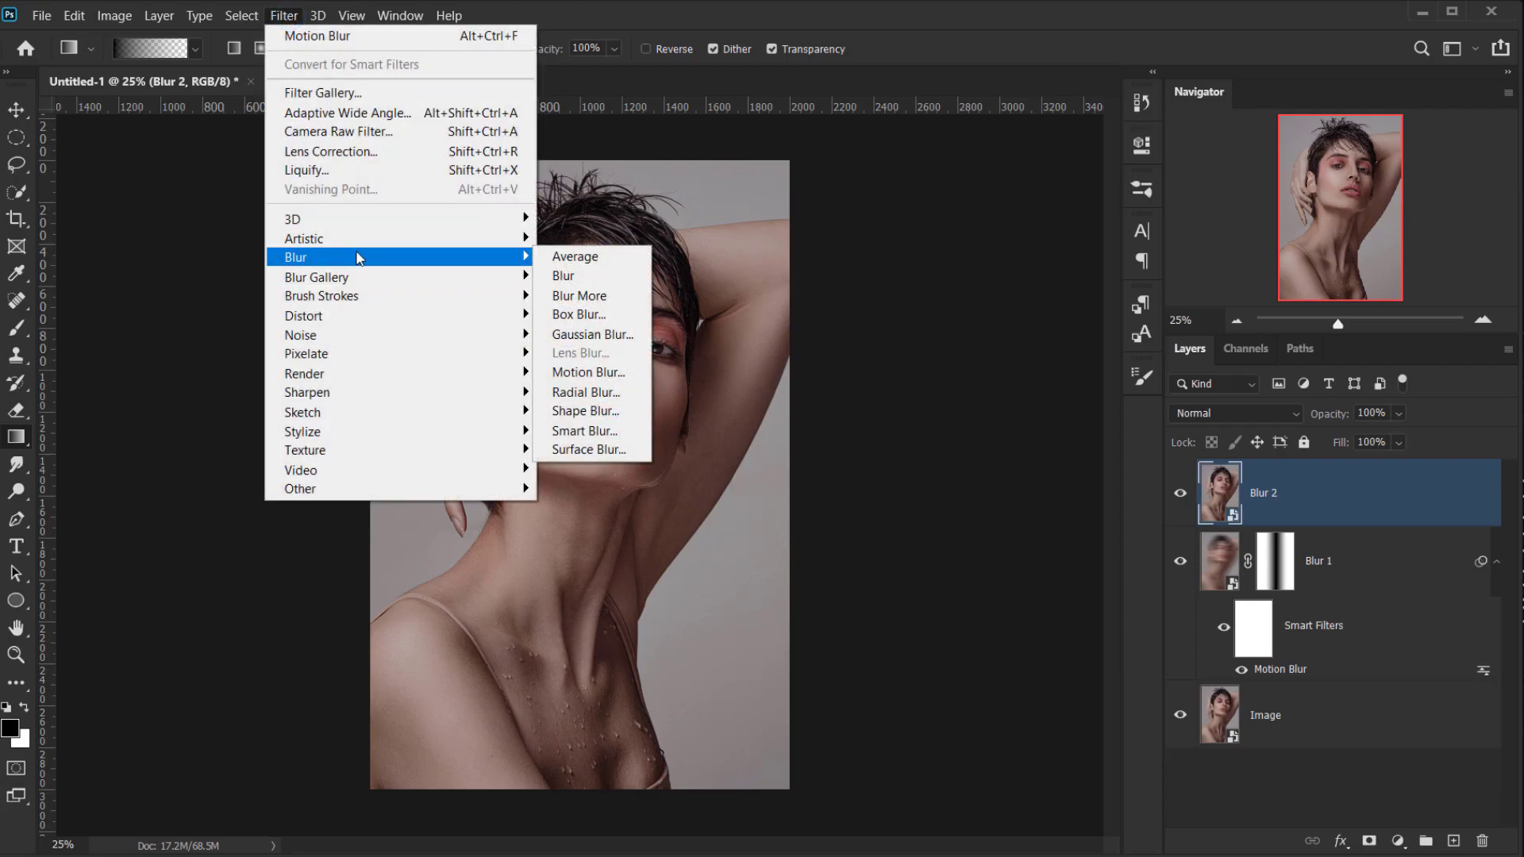
{"action": "left_click", "coordinate": [591, 373]}
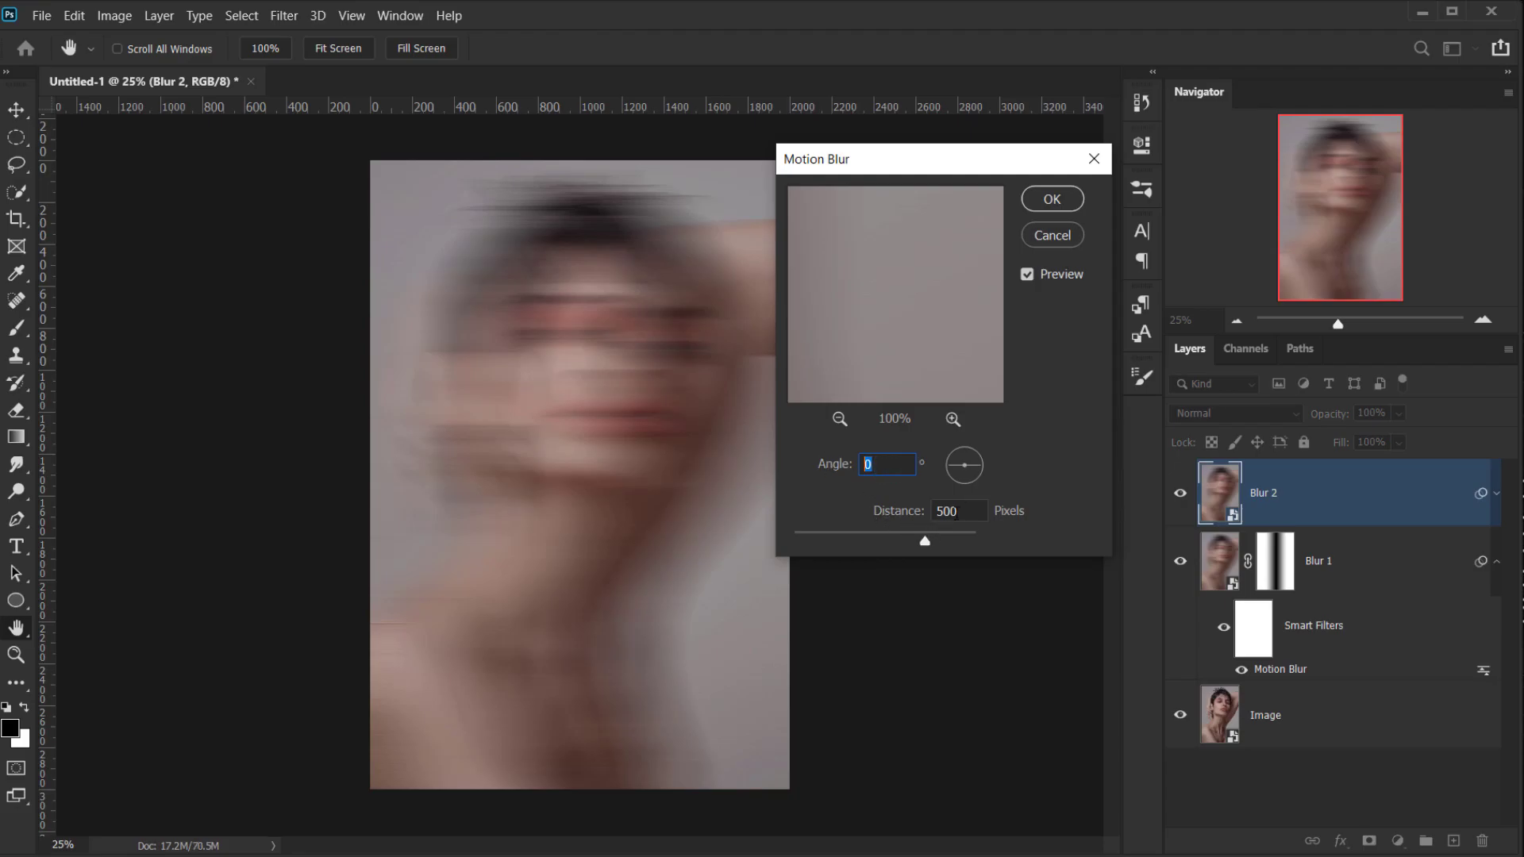
{"action": "double_click", "coordinate": [978, 509]}
{"action": "type", "text": "1000"}
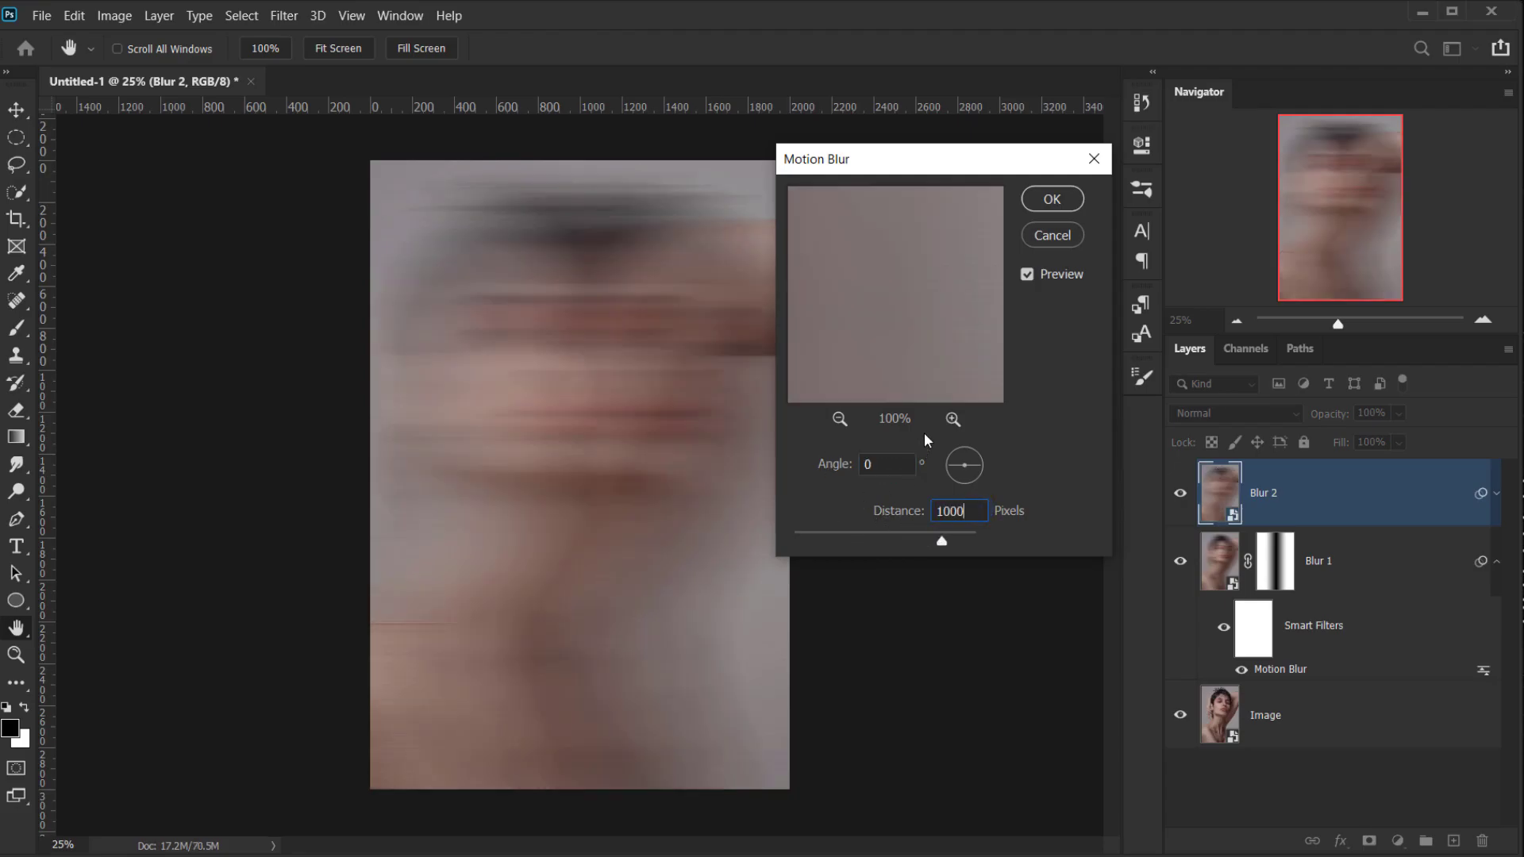
{"action": "left_click", "coordinate": [1053, 200]}
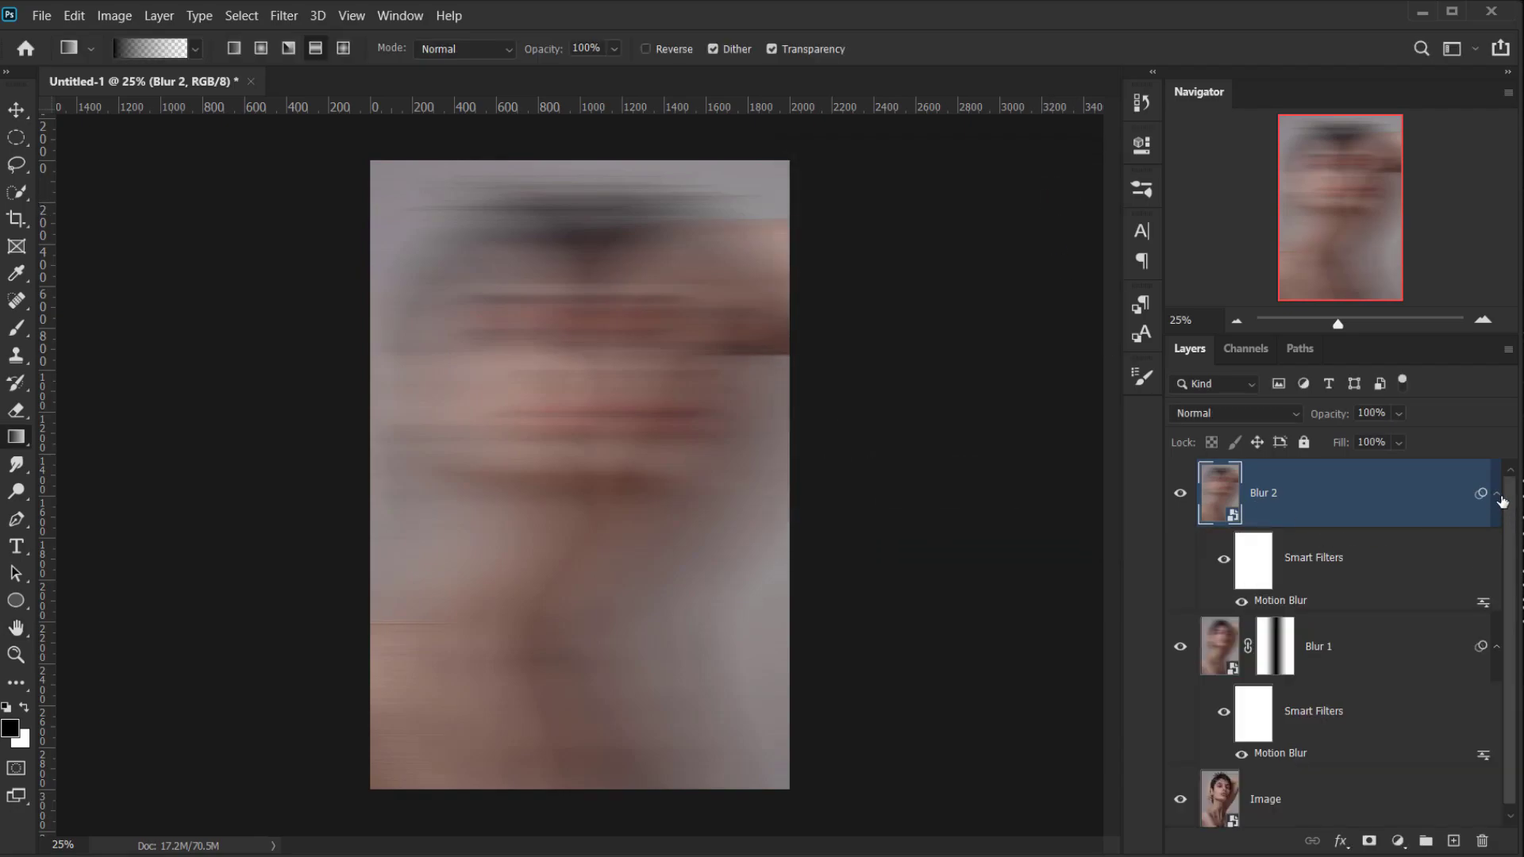
Add a layer mask to Blur 2 and draw a gradient across it from the centre.
{"action": "key", "text": "ctrl+0"}
{"action": "left_click", "coordinate": [1497, 493], "text": "alt"}
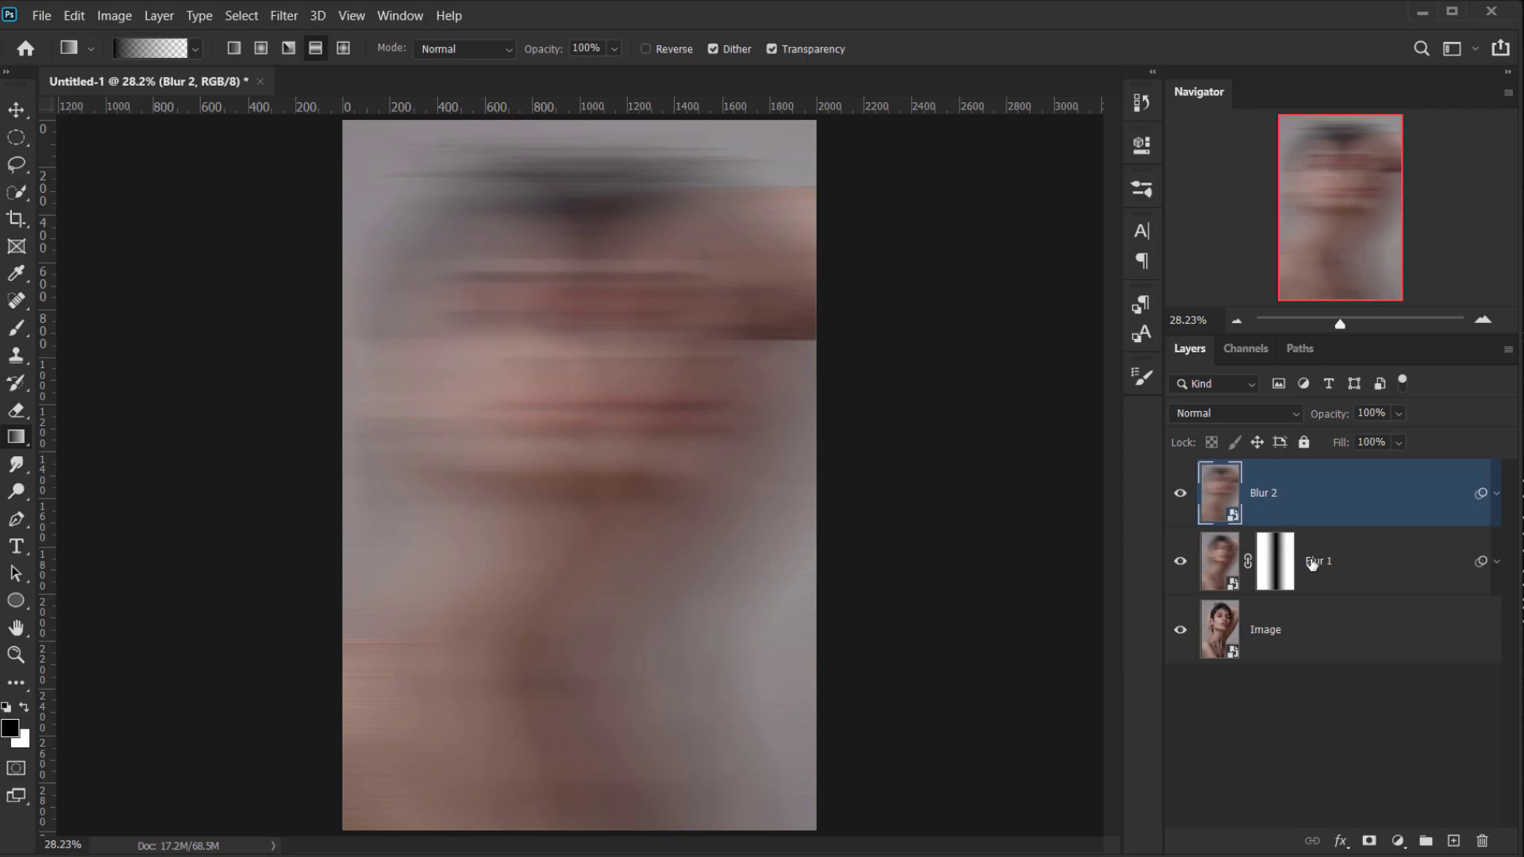
{"action": "left_click", "coordinate": [1370, 841]}
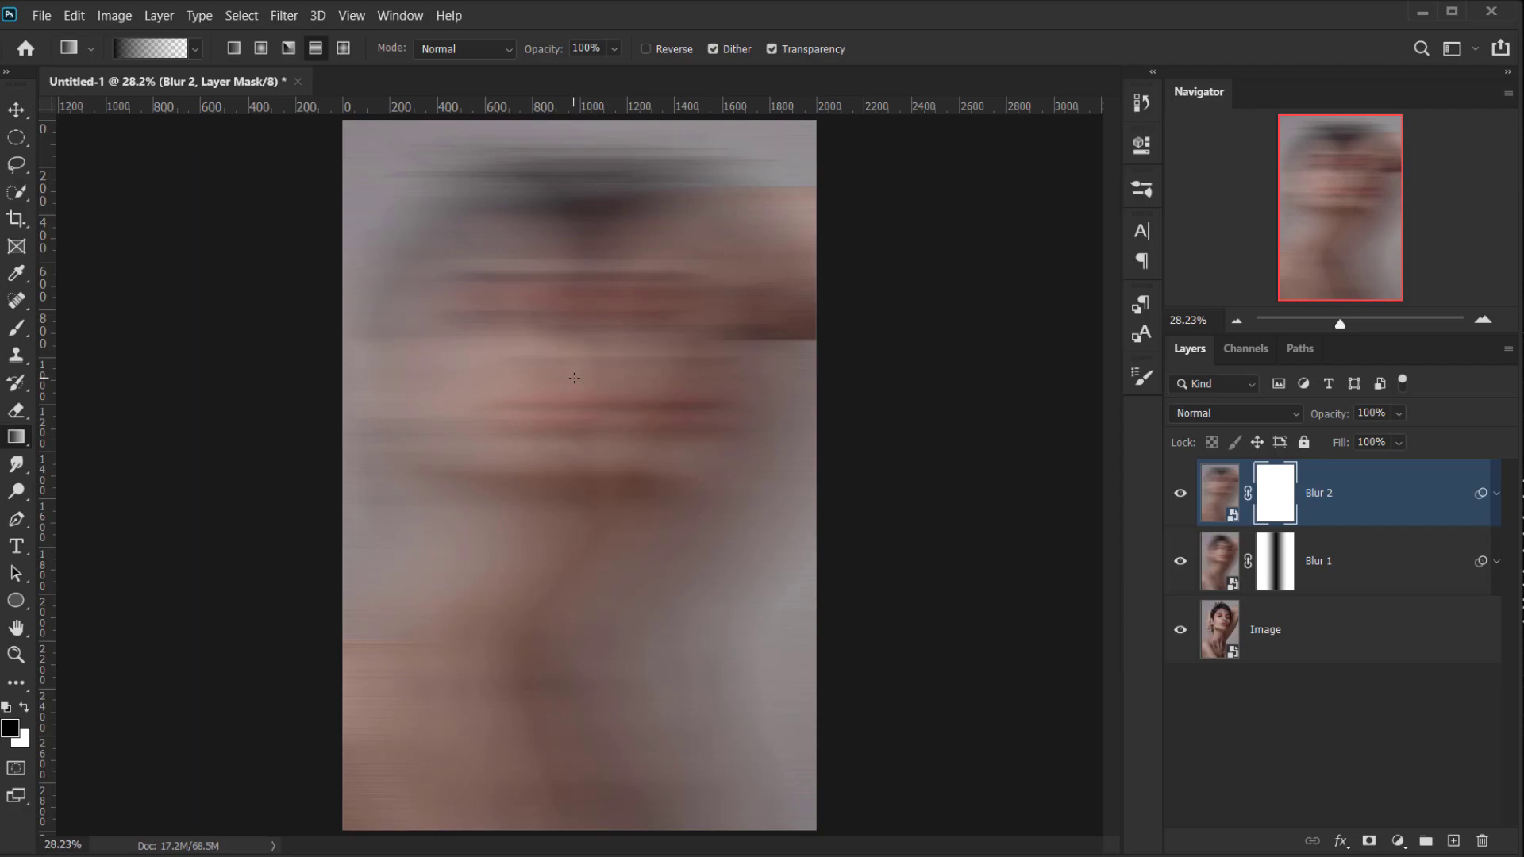
{"action": "left_click_drag", "start_coordinate": [574, 378], "coordinate": [697, 377]}
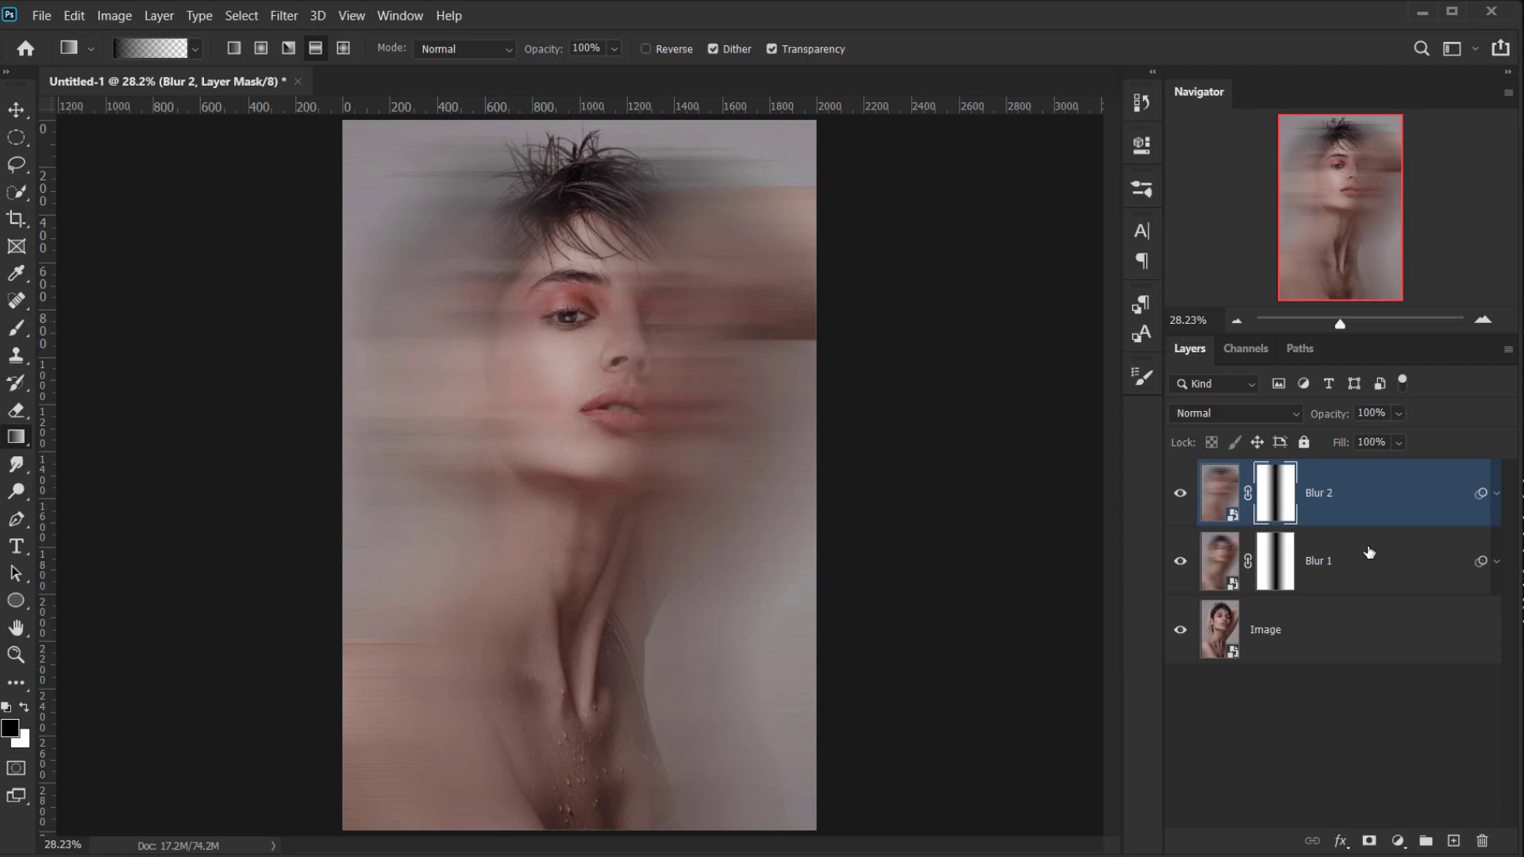
Add a Hue/Saturation adjustment layer with Saturation set to -100.
{"action": "left_click", "coordinate": [1397, 841]}
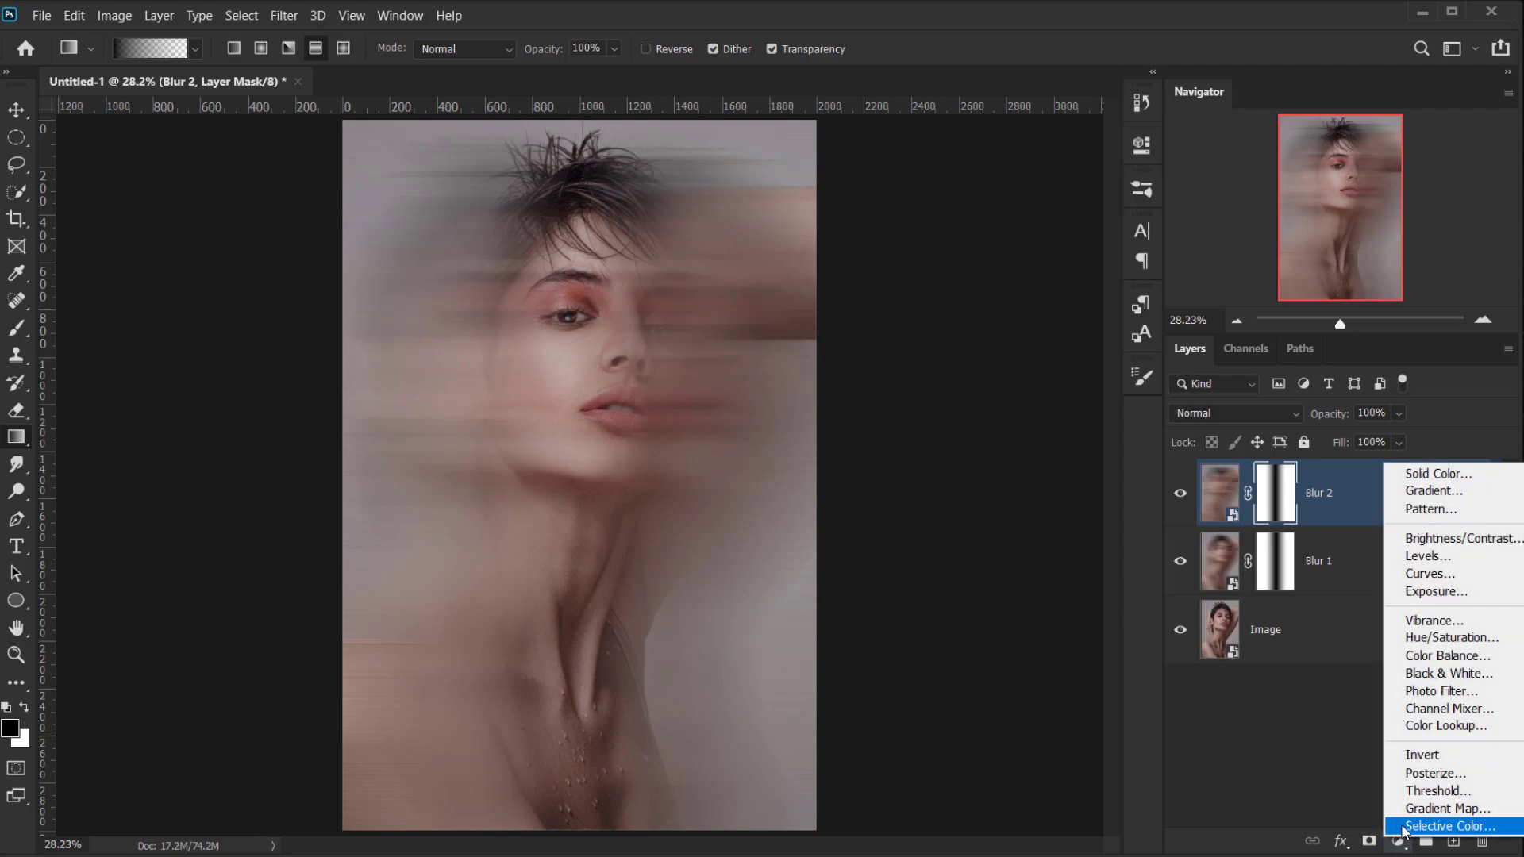
{"action": "left_click", "coordinate": [1433, 638]}
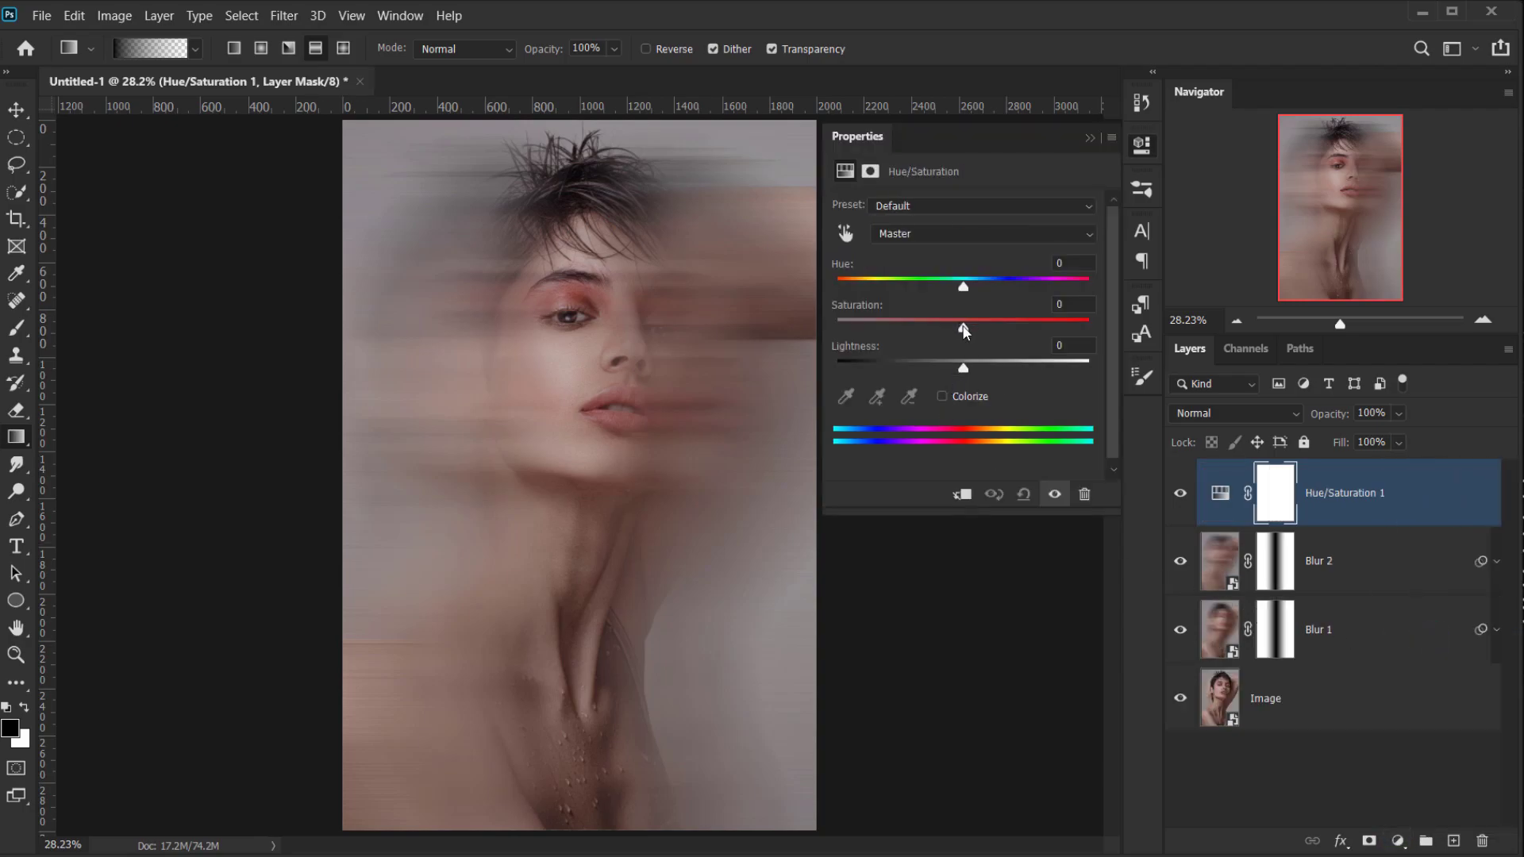
{"action": "left_click_drag", "start_coordinate": [963, 327], "coordinate": [838, 329]}
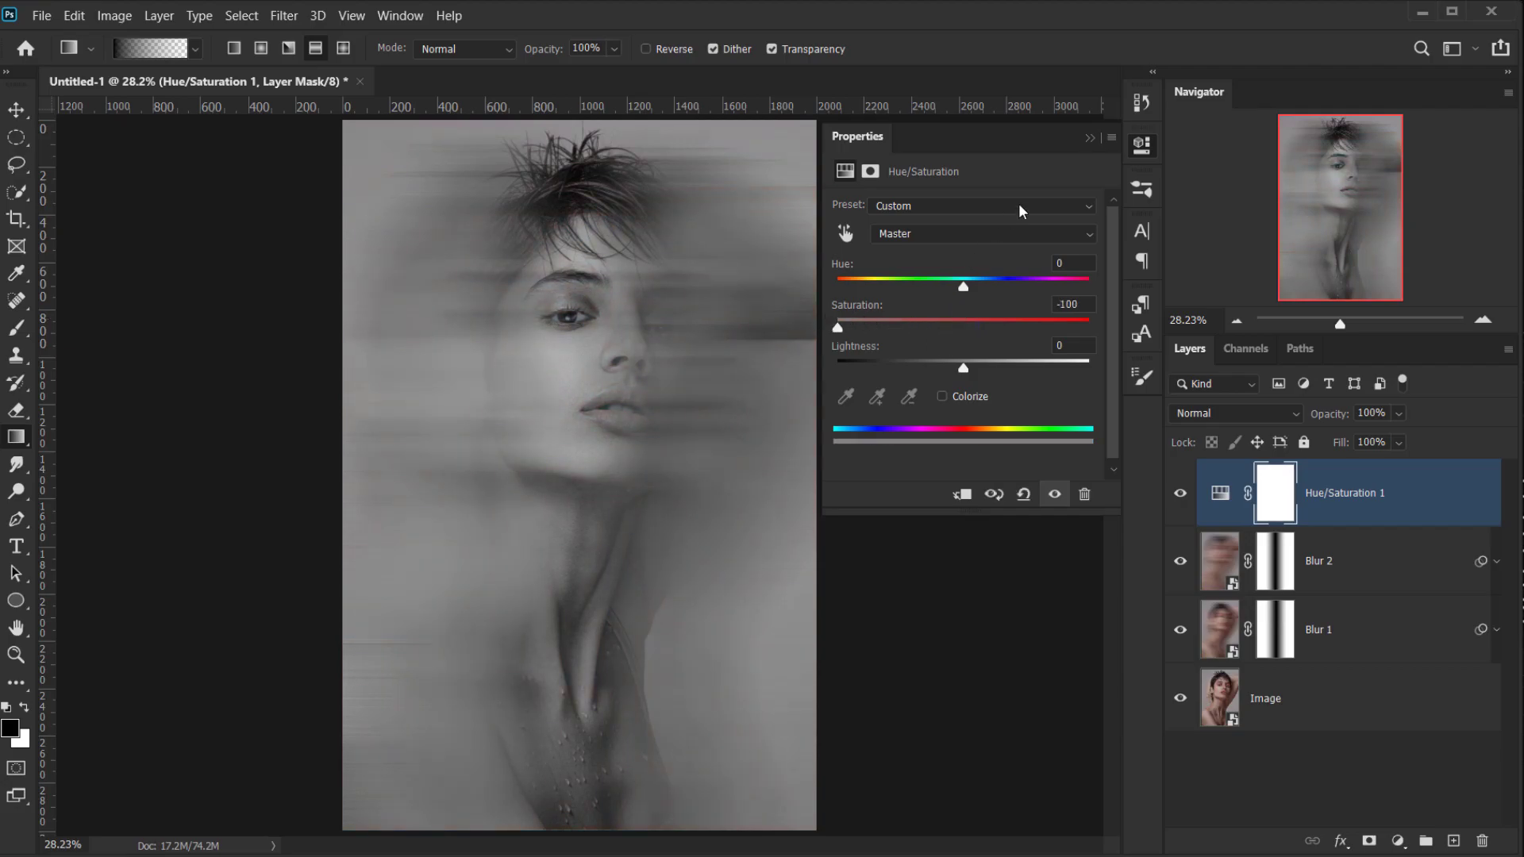
{"action": "left_click", "coordinate": [1090, 138]}
{"action": "key", "text": "ctrl+2"}
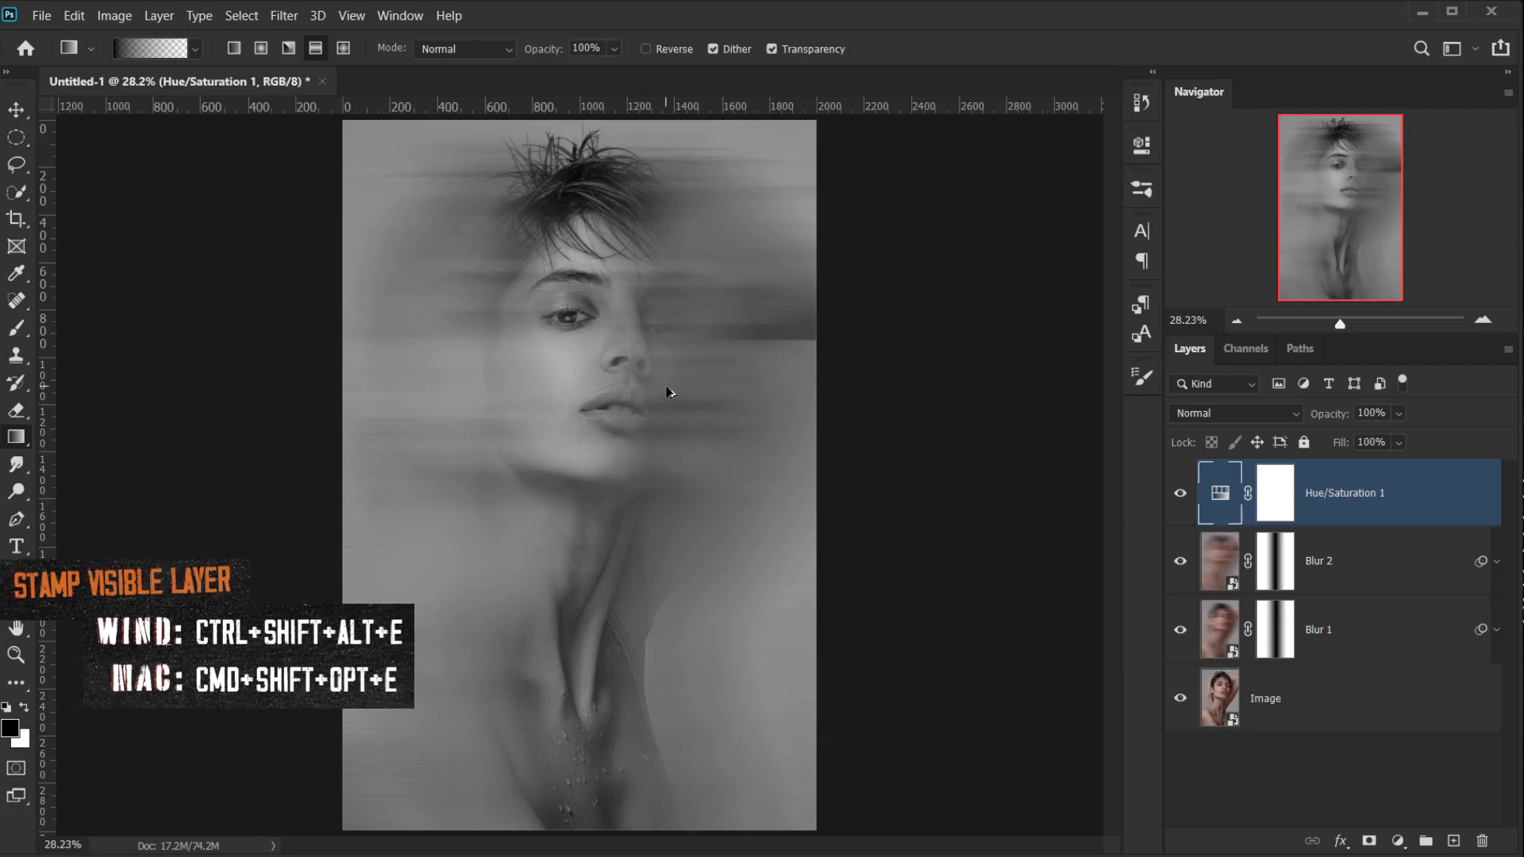
Stamp all visible layers into a new top layer named 'Photocop Scans\'.
{"action": "key", "text": "ctrl+shift+alt+e"}
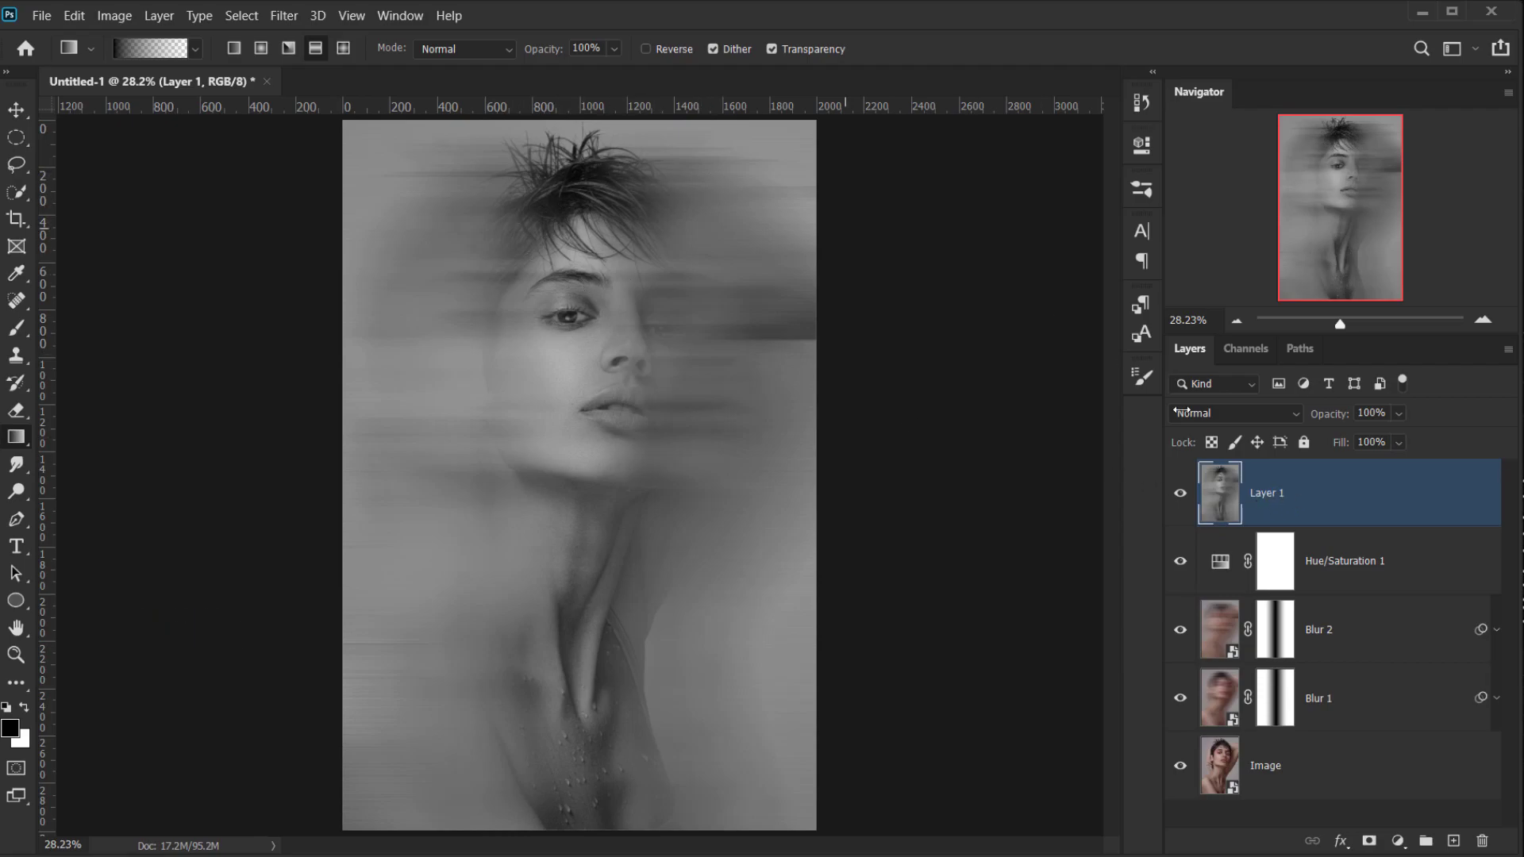
{"action": "double_click", "coordinate": [1267, 493]}
{"action": "type", "text": "Photocop Scans\\"}
{"action": "key", "text": "Return"}
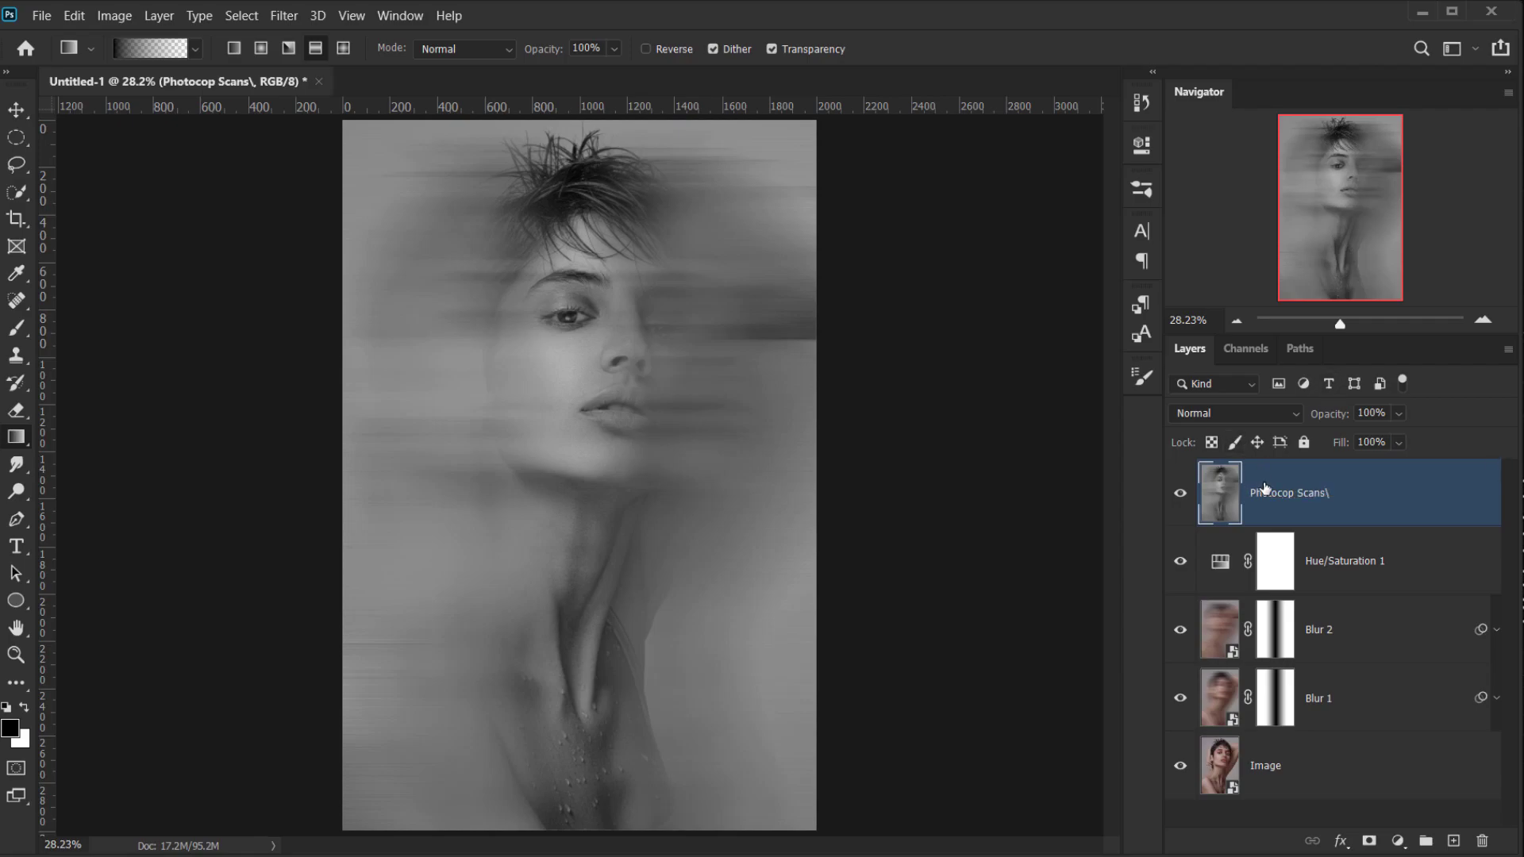
Open the Filter Gallery and remove the Grain and Graphic Pen effects from the stack.
{"action": "left_click", "coordinate": [285, 16]}
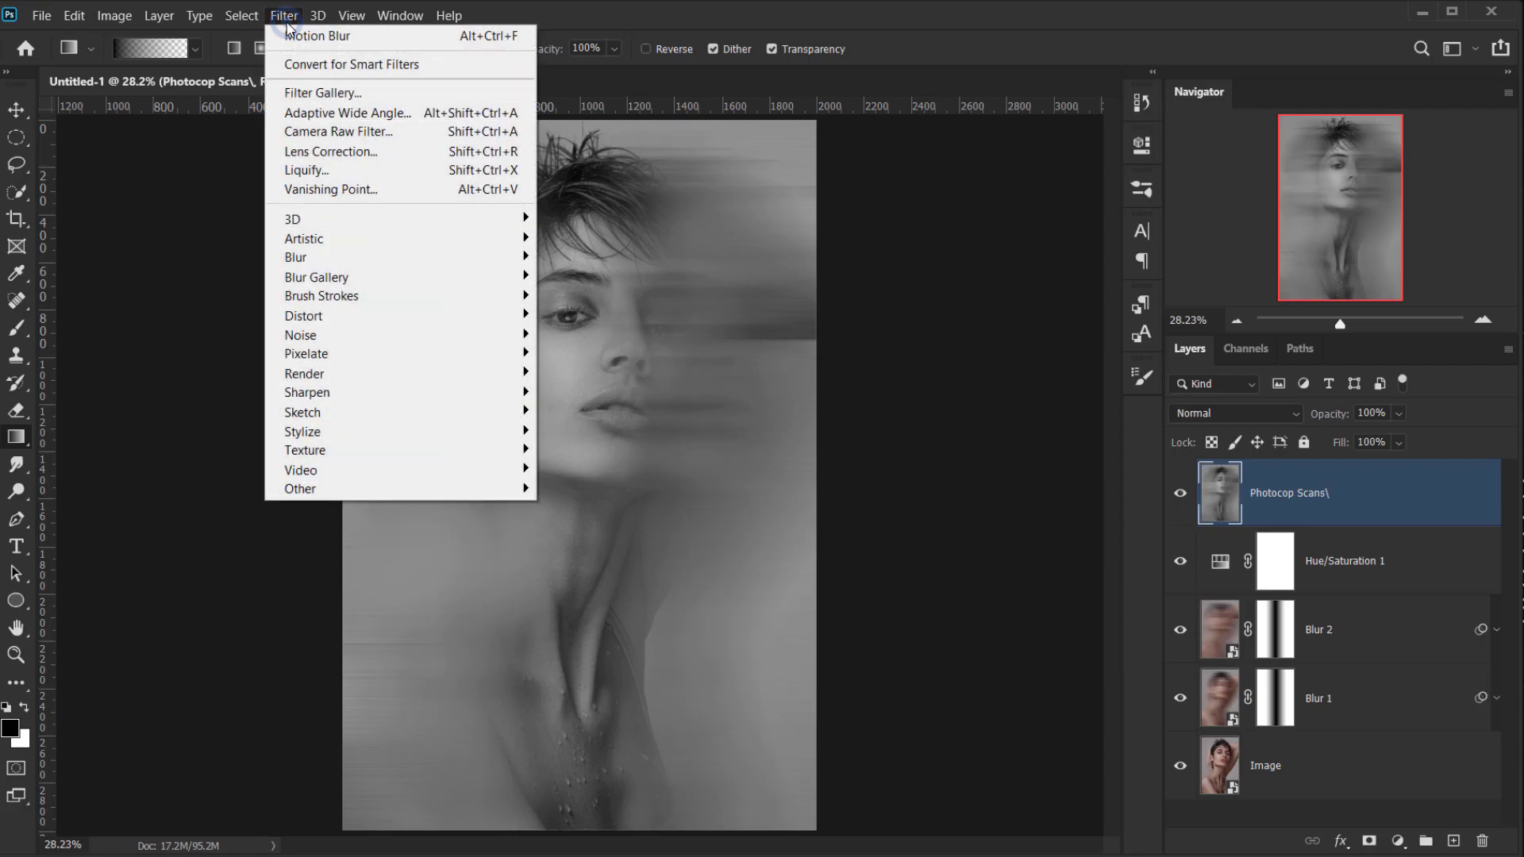
{"action": "left_click", "coordinate": [328, 94]}
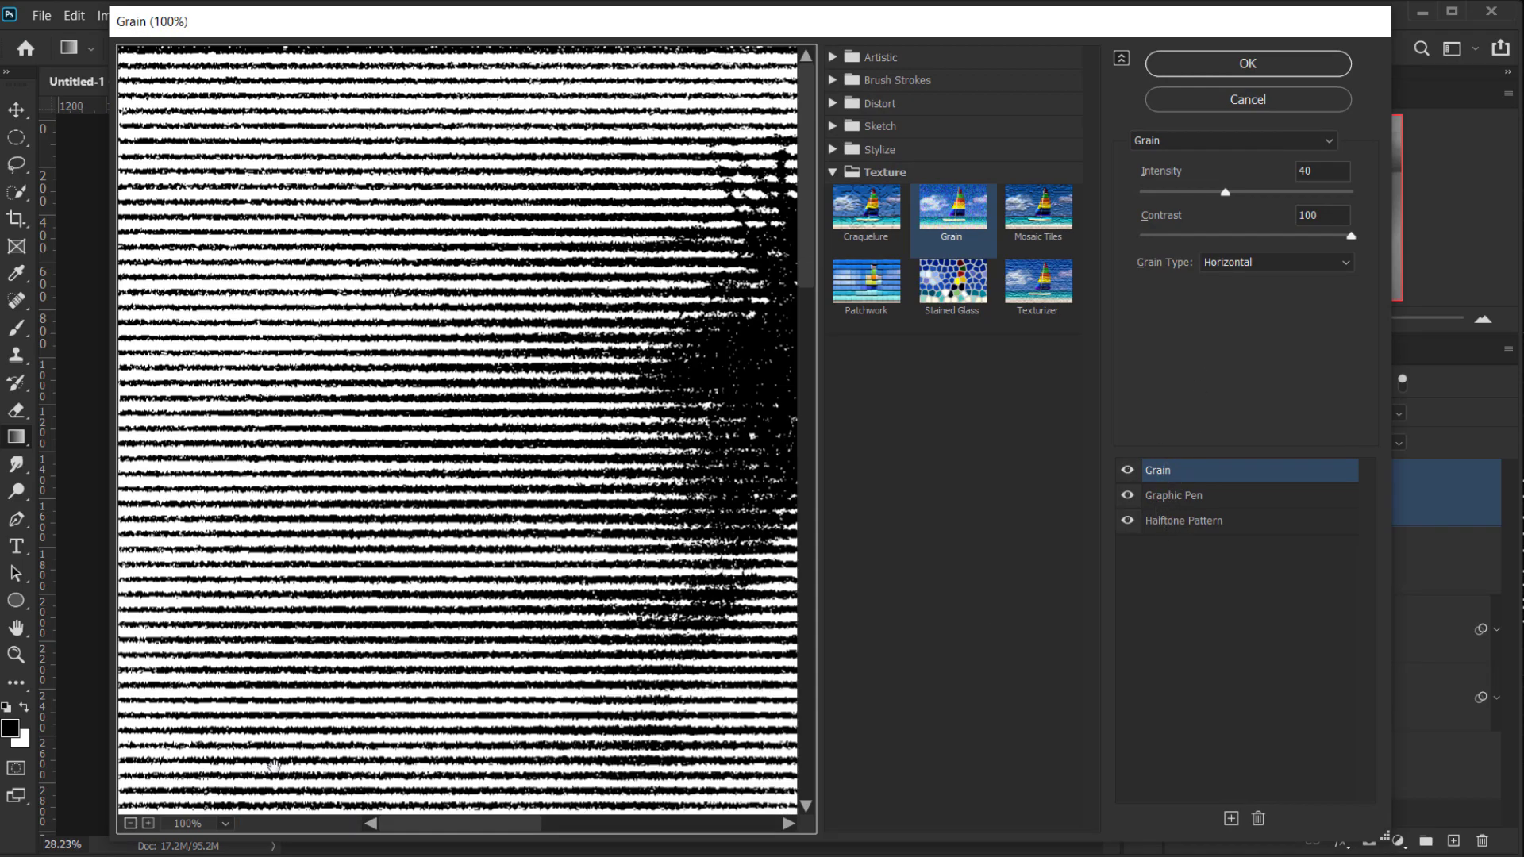
{"action": "left_click", "coordinate": [130, 824]}
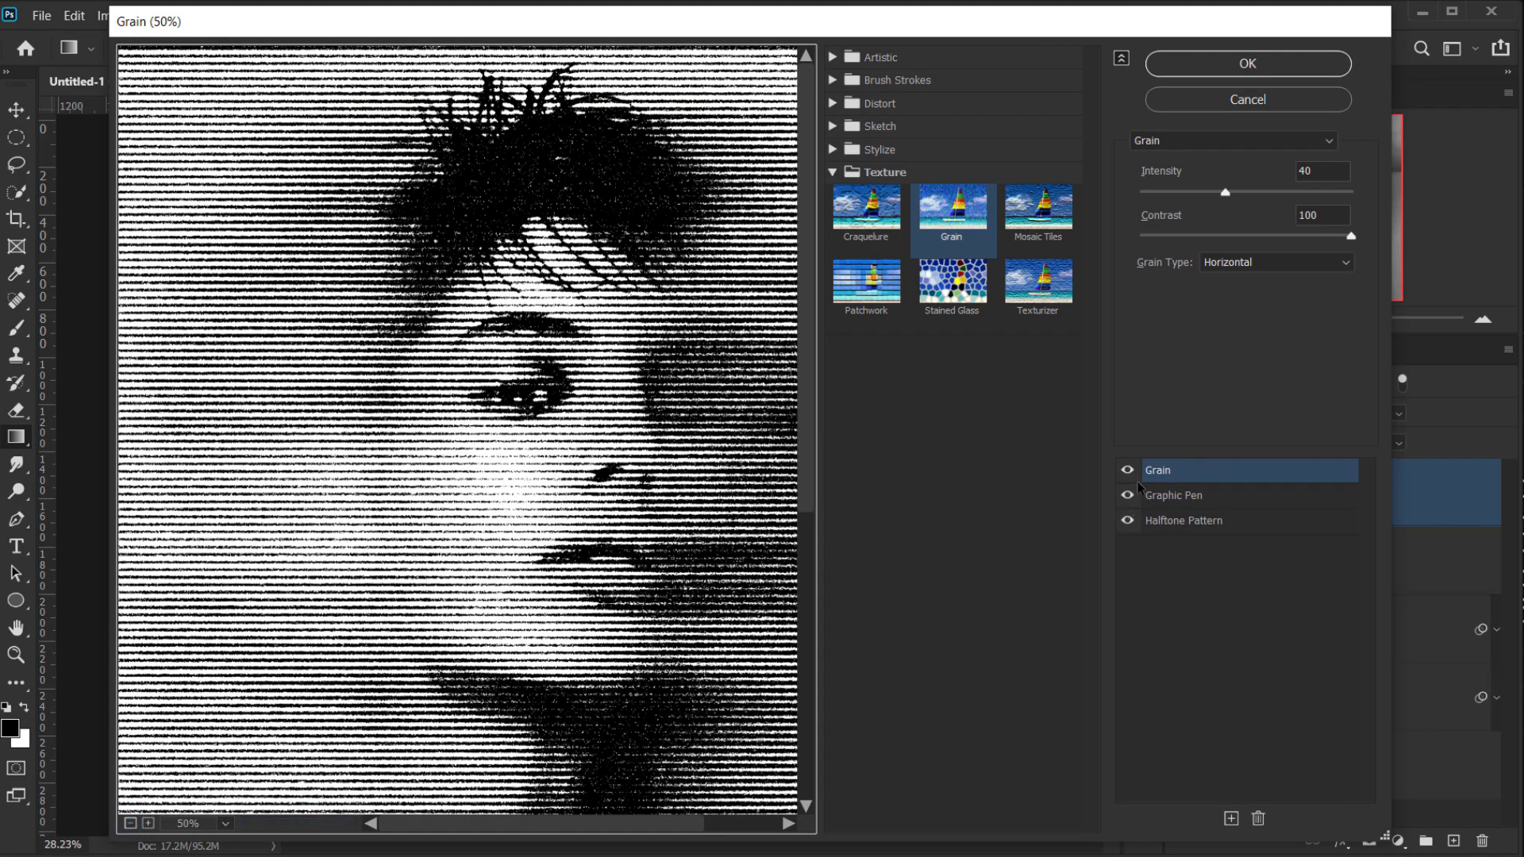
{"action": "left_click", "coordinate": [1259, 819]}
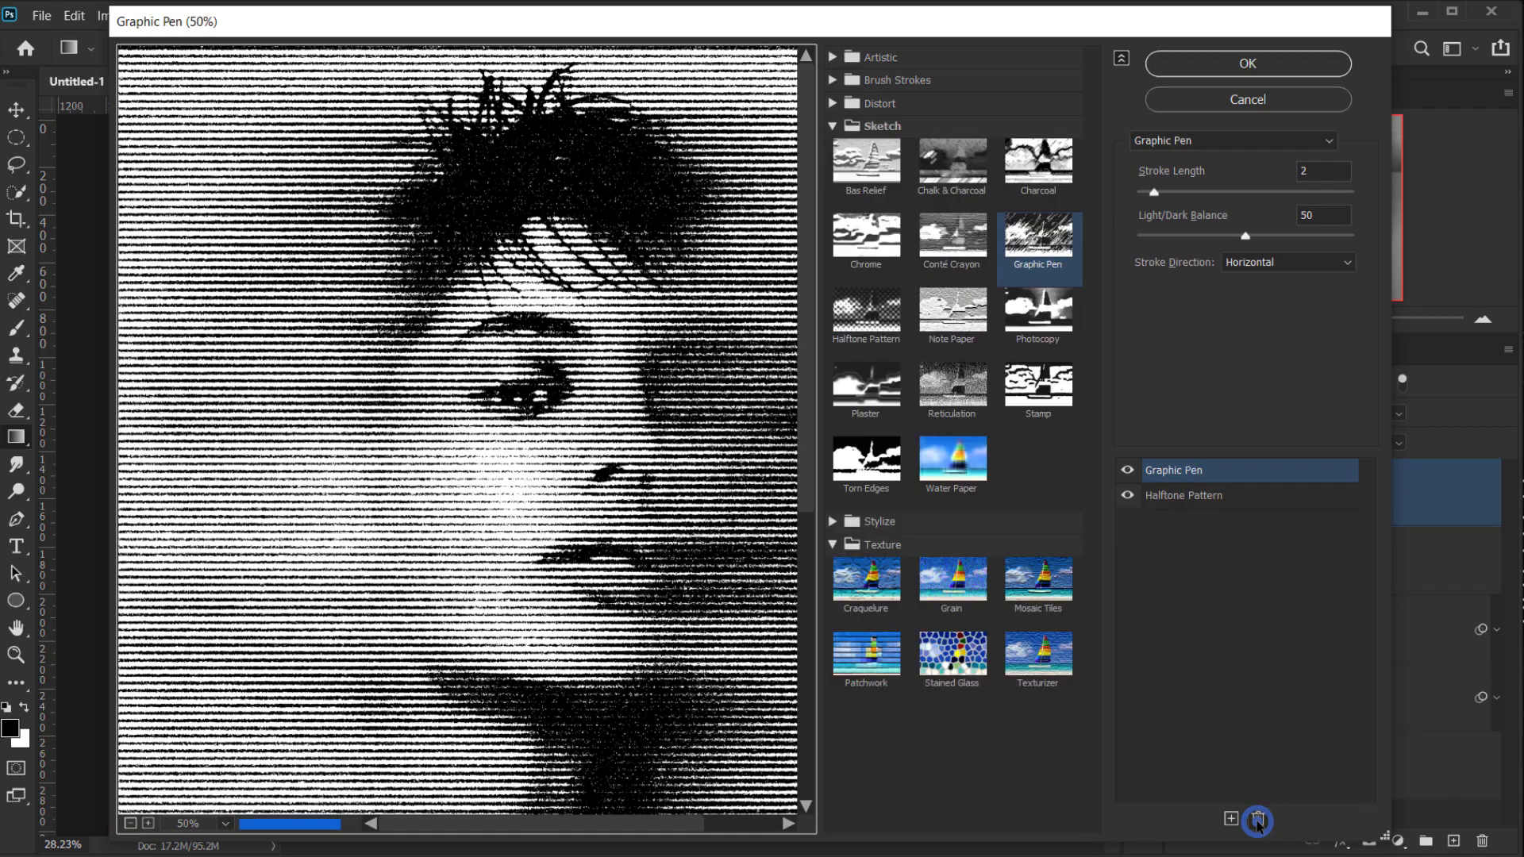
{"action": "left_click", "coordinate": [1259, 820]}
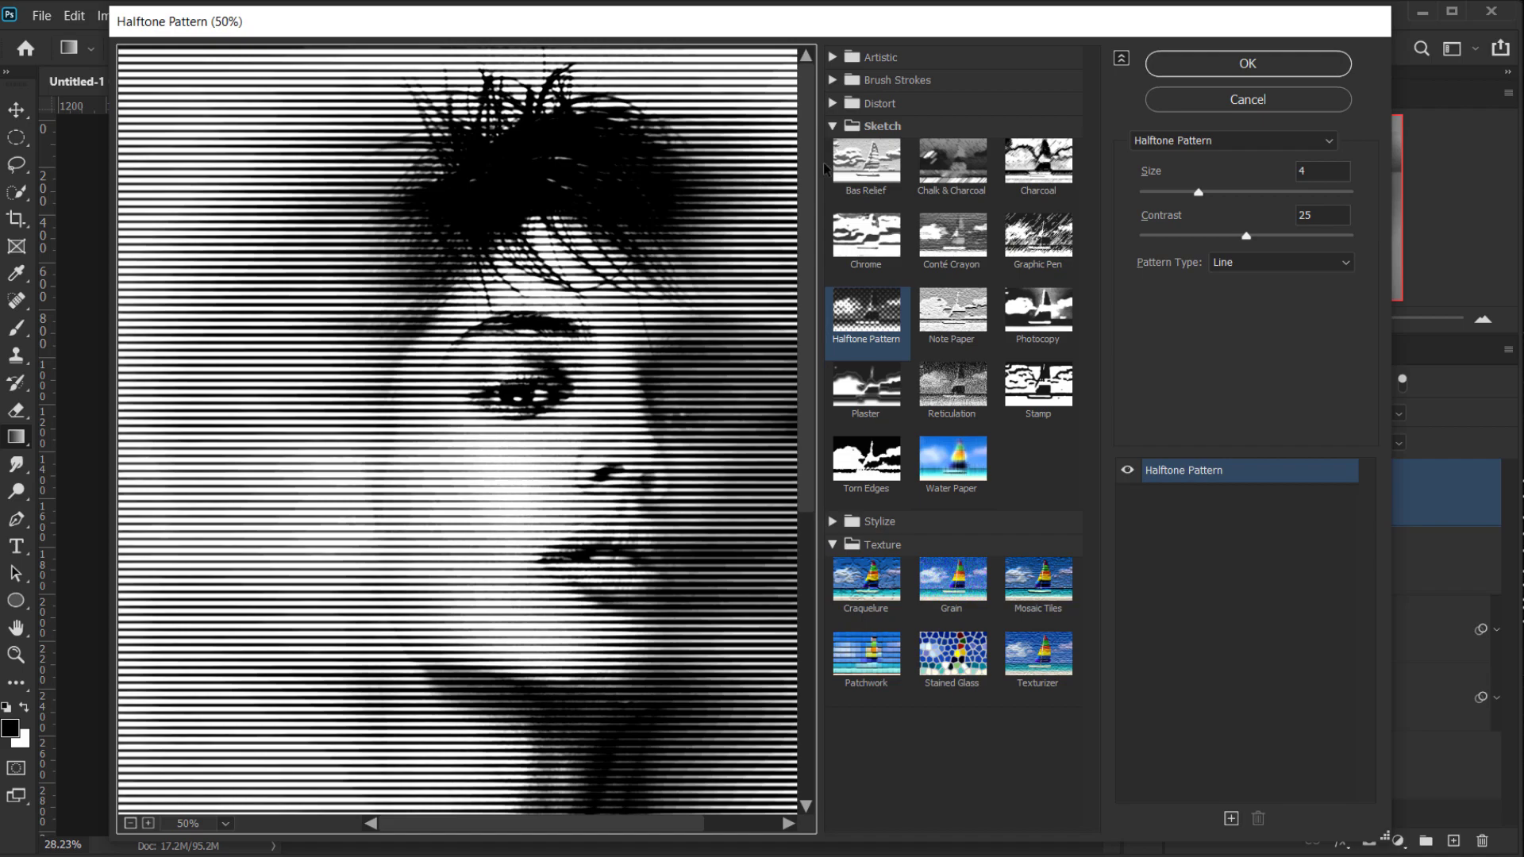
{"action": "left_click", "coordinate": [840, 127]}
{"action": "left_click", "coordinate": [839, 127]}
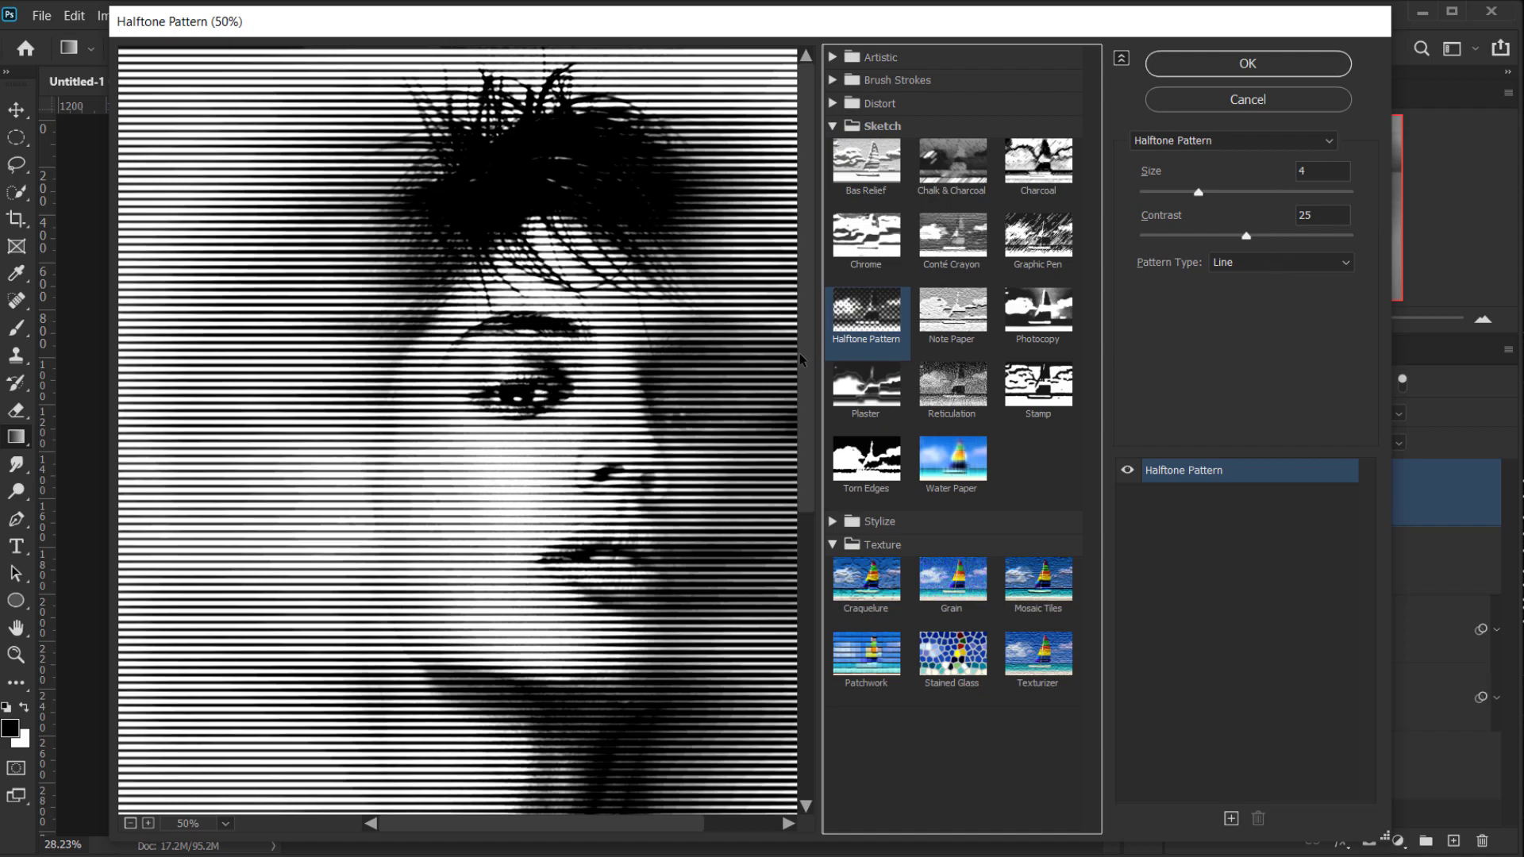
{"action": "left_click", "coordinate": [131, 823]}
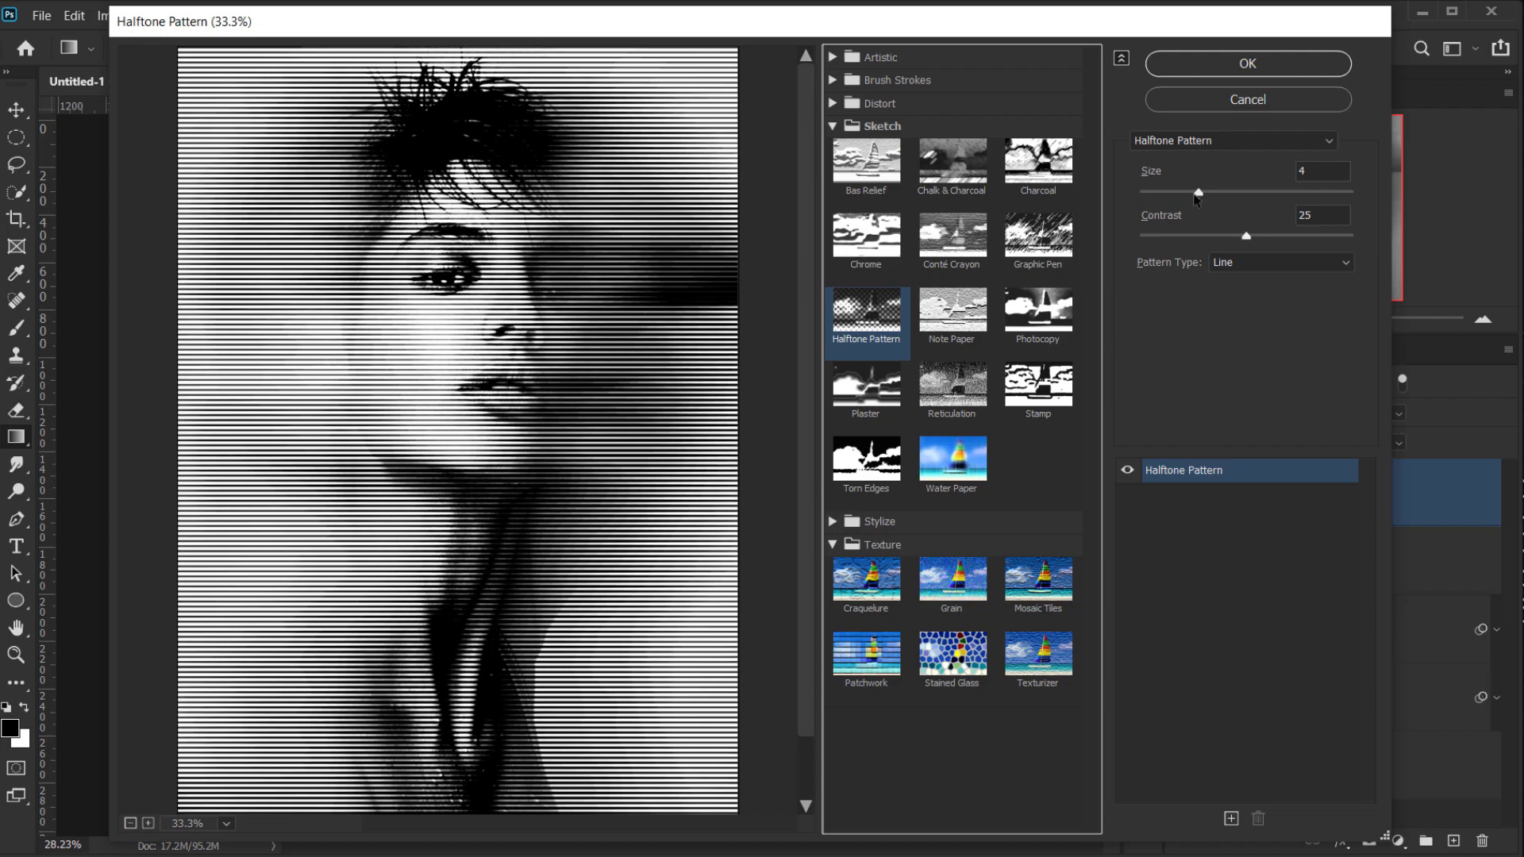
Set the Halftone Pattern to Size 3 and Contrast 24.
{"action": "left_click_drag", "start_coordinate": [1199, 193], "coordinate": [1302, 190]}
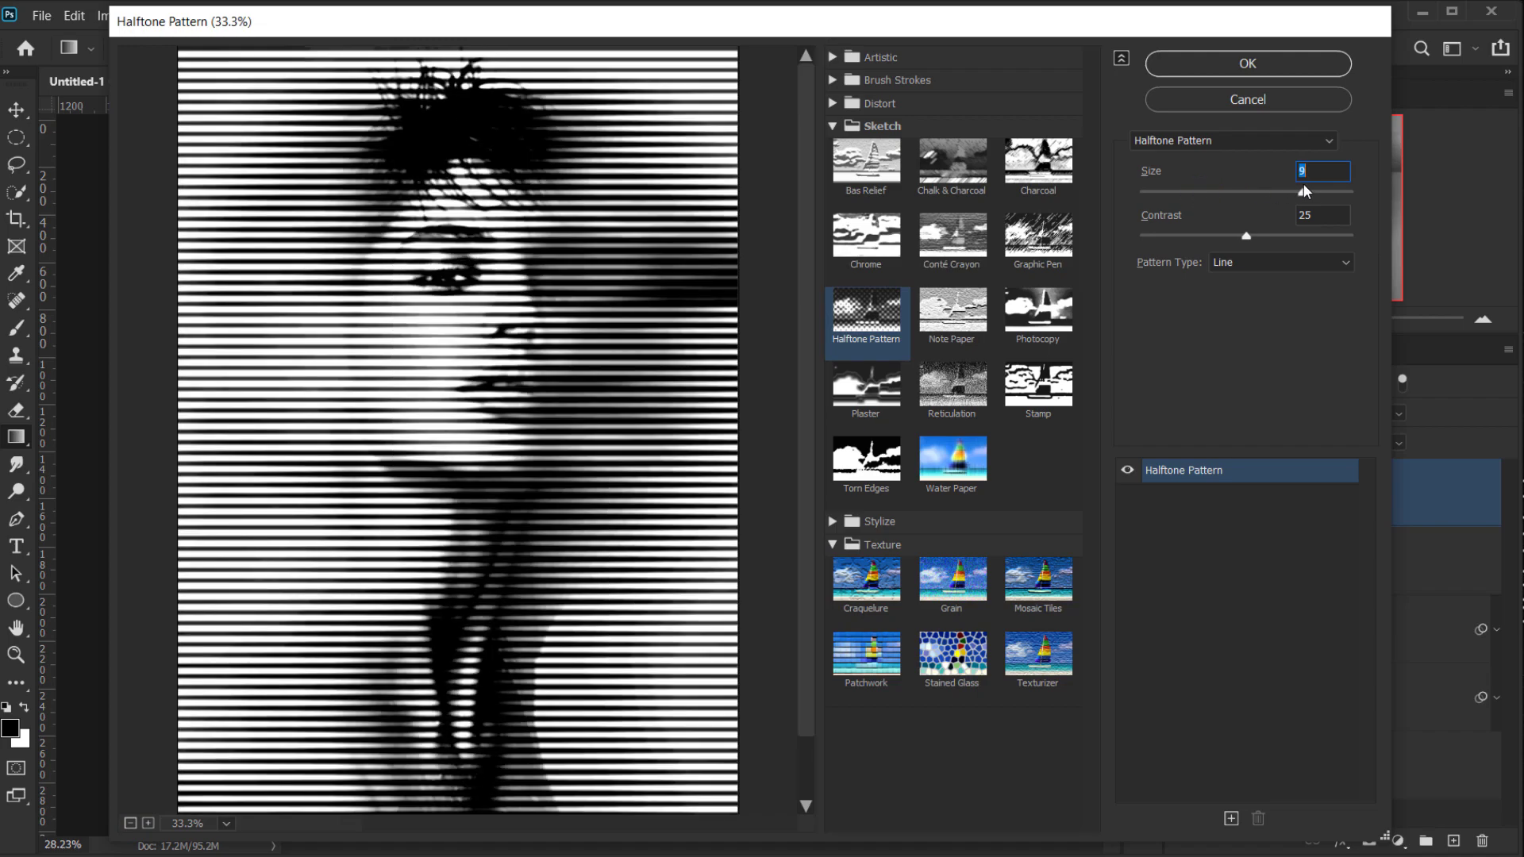
{"action": "left_click_drag", "start_coordinate": [1303, 189], "coordinate": [1178, 193]}
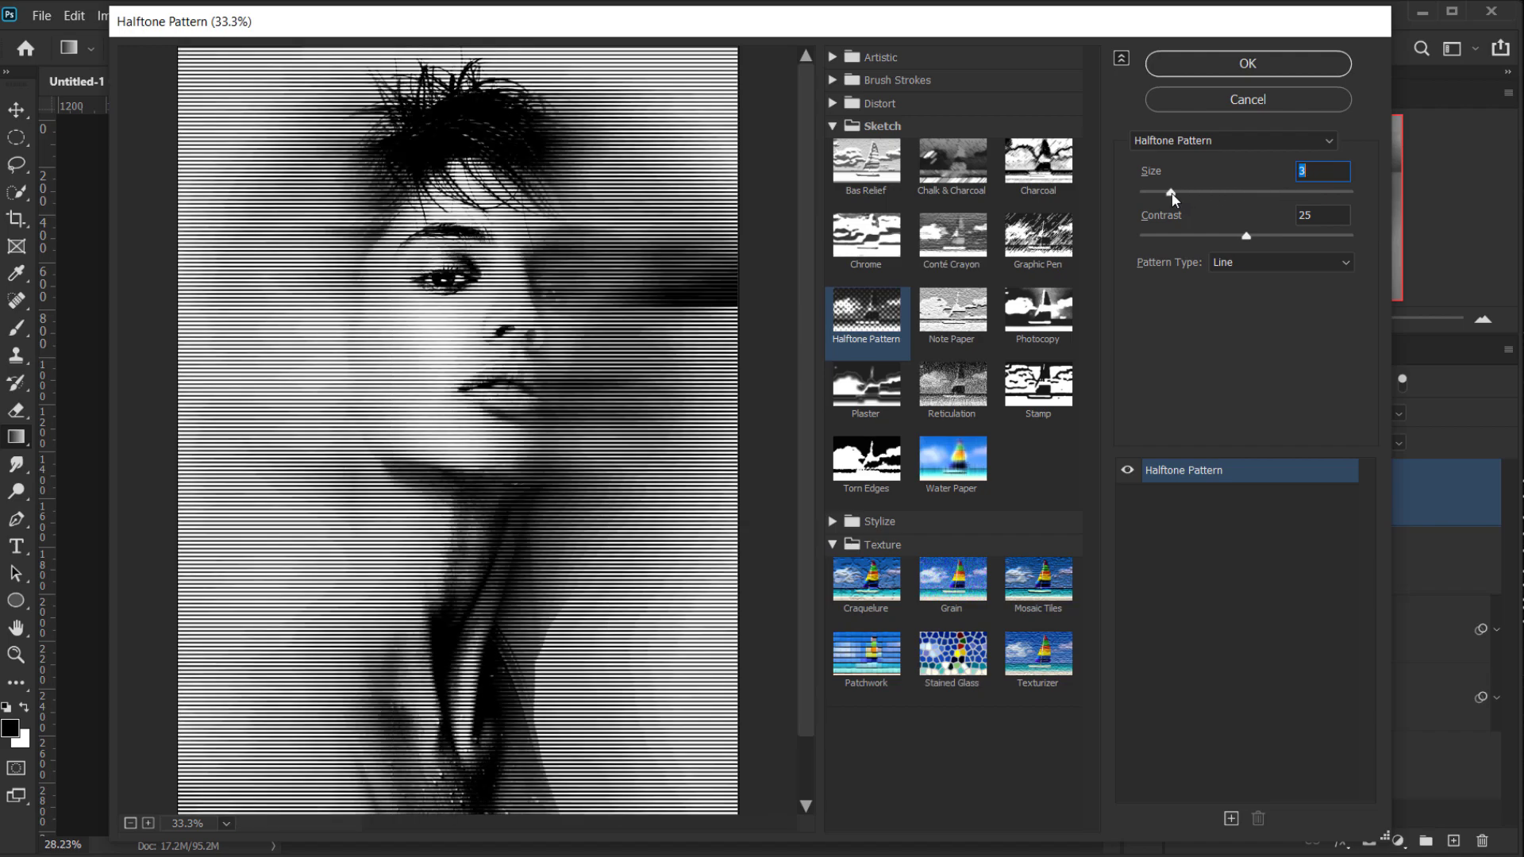
{"action": "left_click_drag", "start_coordinate": [1173, 193], "coordinate": [1178, 193]}
{"action": "left_click", "coordinate": [1323, 167]}
{"action": "double_click", "coordinate": [1322, 213]}
{"action": "mouse_move", "coordinate": [1247, 240]}
{"action": "left_mouse_down"}
{"action": "mouse_move", "coordinate": [1351, 236]}
{"action": "mouse_move", "coordinate": [1242, 235]}
{"action": "left_mouse_up"}
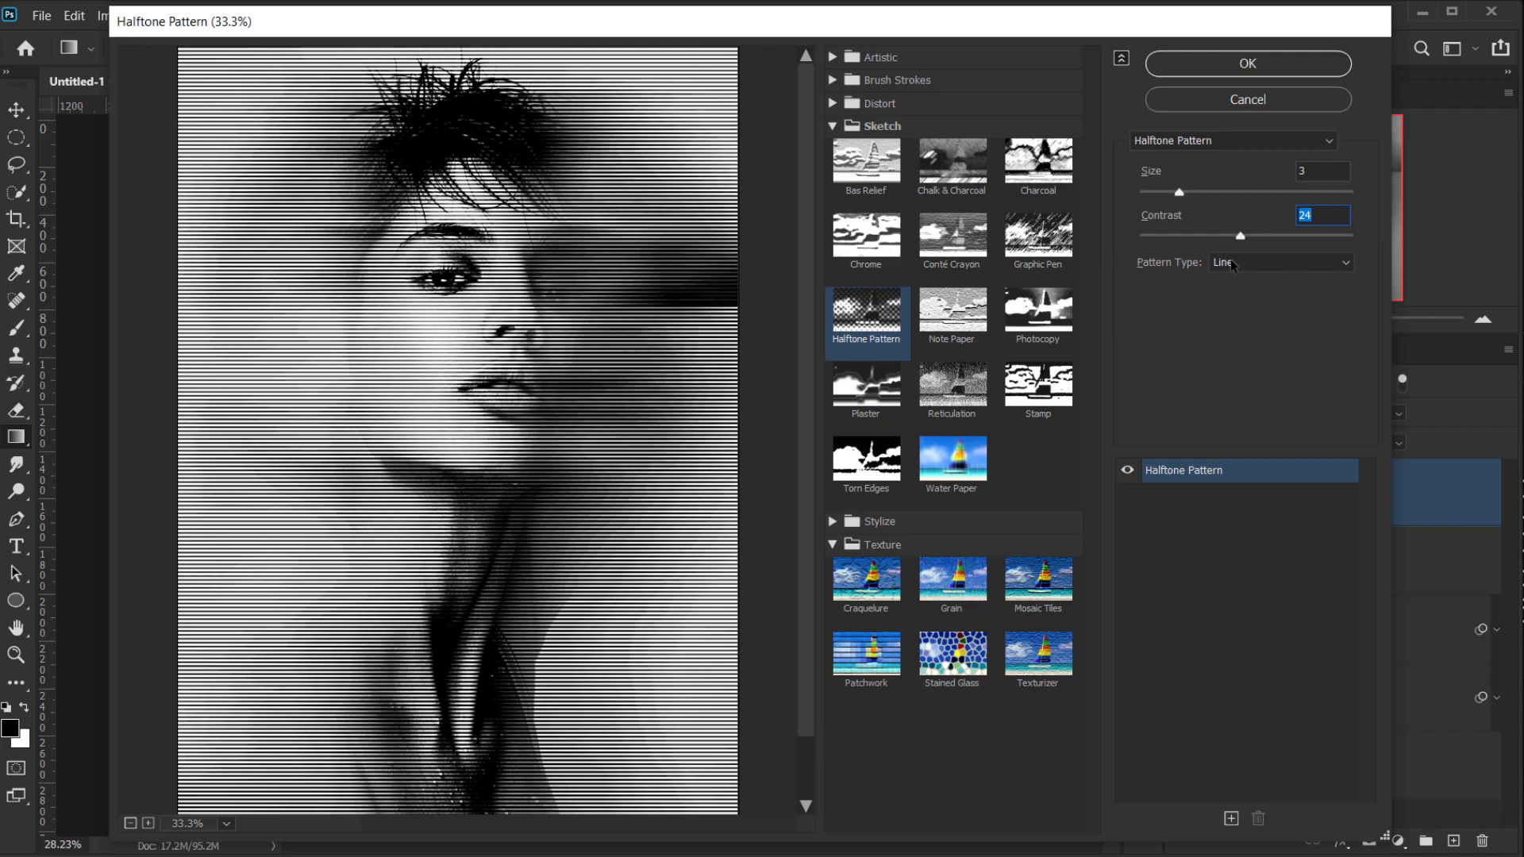
{"action": "left_click", "coordinate": [1233, 265]}
Keep the Line pattern type and add a Graphic Pen effect layer.
{"action": "left_click", "coordinate": [1220, 313]}
{"action": "left_click", "coordinate": [1231, 819]}
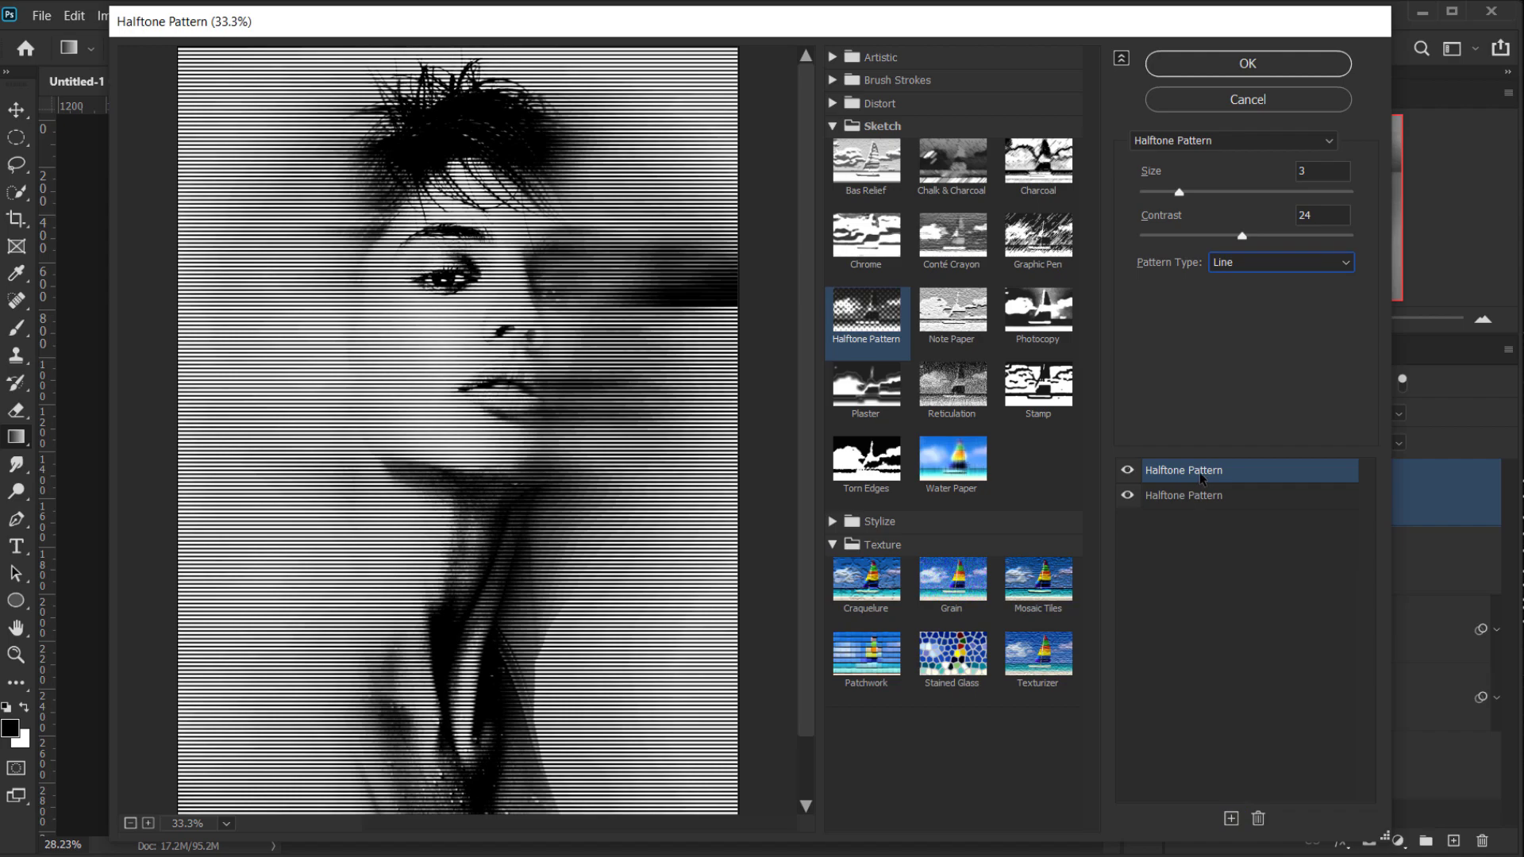
{"action": "left_click", "coordinate": [1062, 242]}
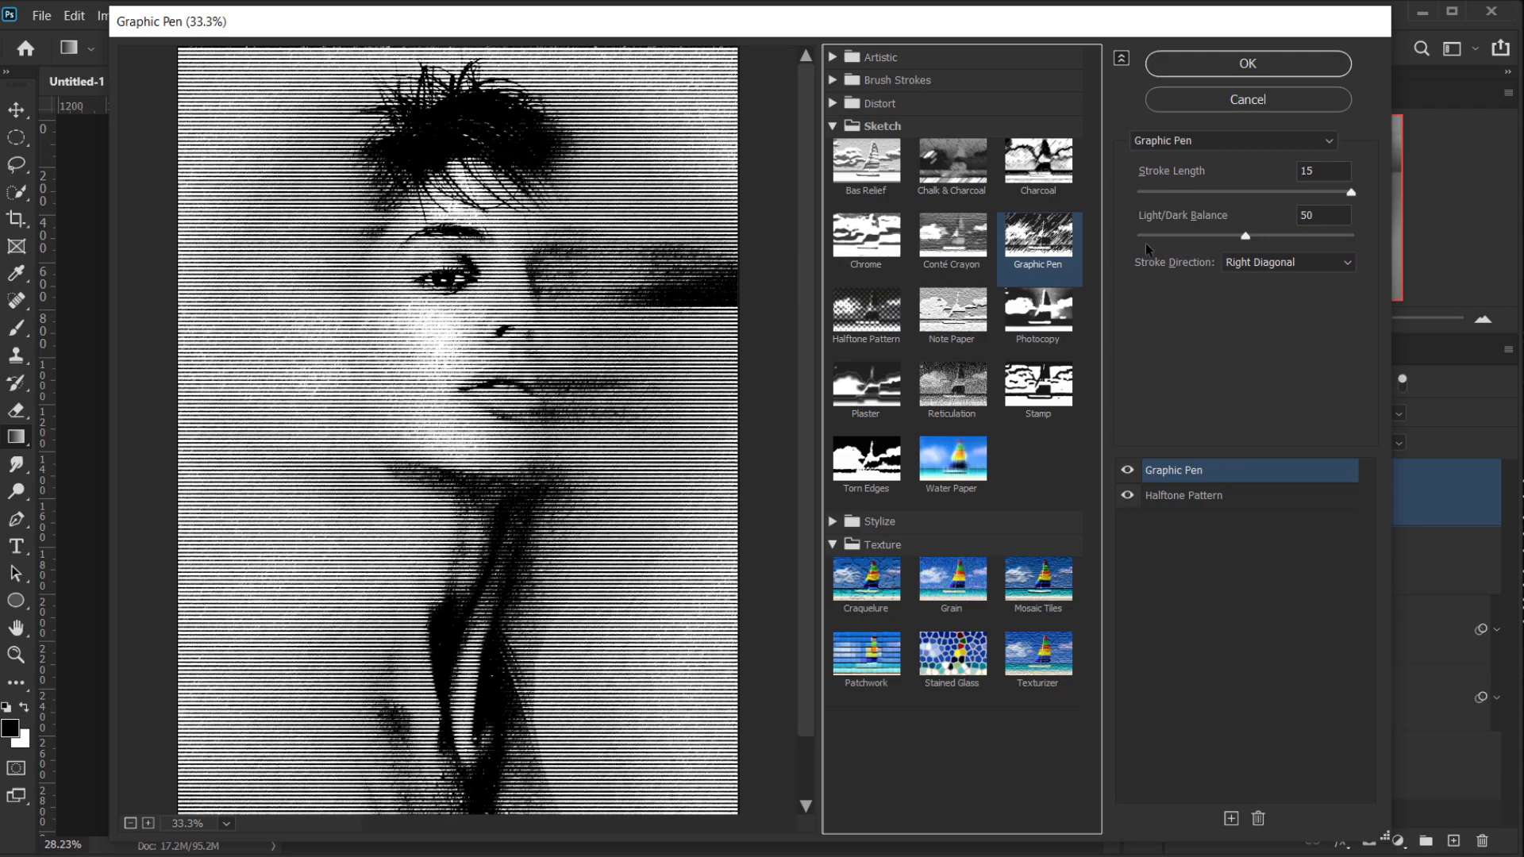
Set Graphic Pen Stroke Length 2 with horizontal strokes, and add another effect layer.
{"action": "left_click_drag", "start_coordinate": [1350, 192], "coordinate": [1163, 197]}
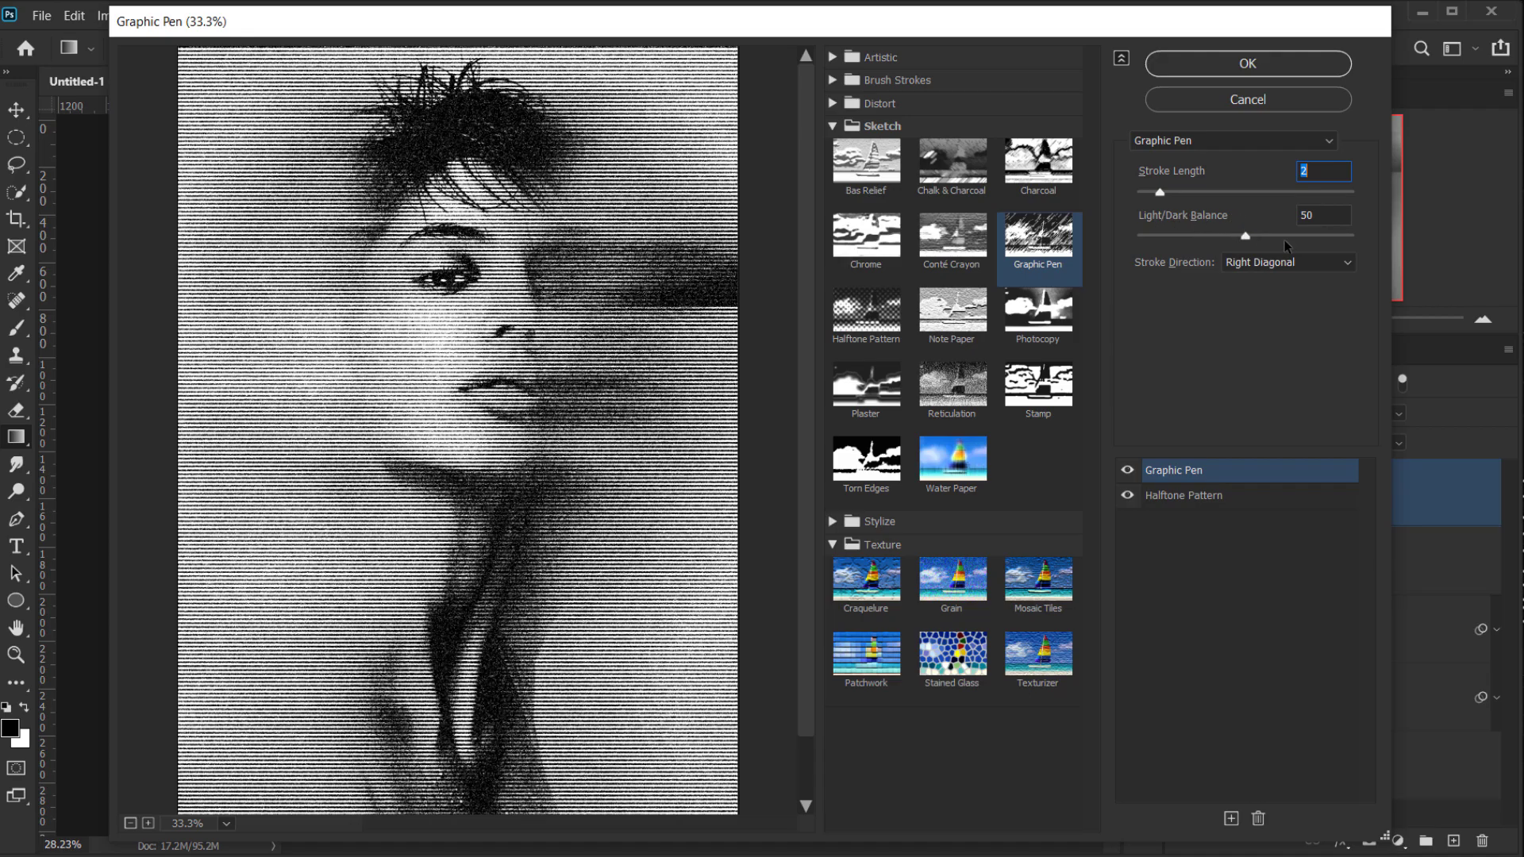
{"action": "left_click", "coordinate": [1327, 218]}
{"action": "left_click", "coordinate": [1284, 264]}
{"action": "left_click", "coordinate": [1268, 298]}
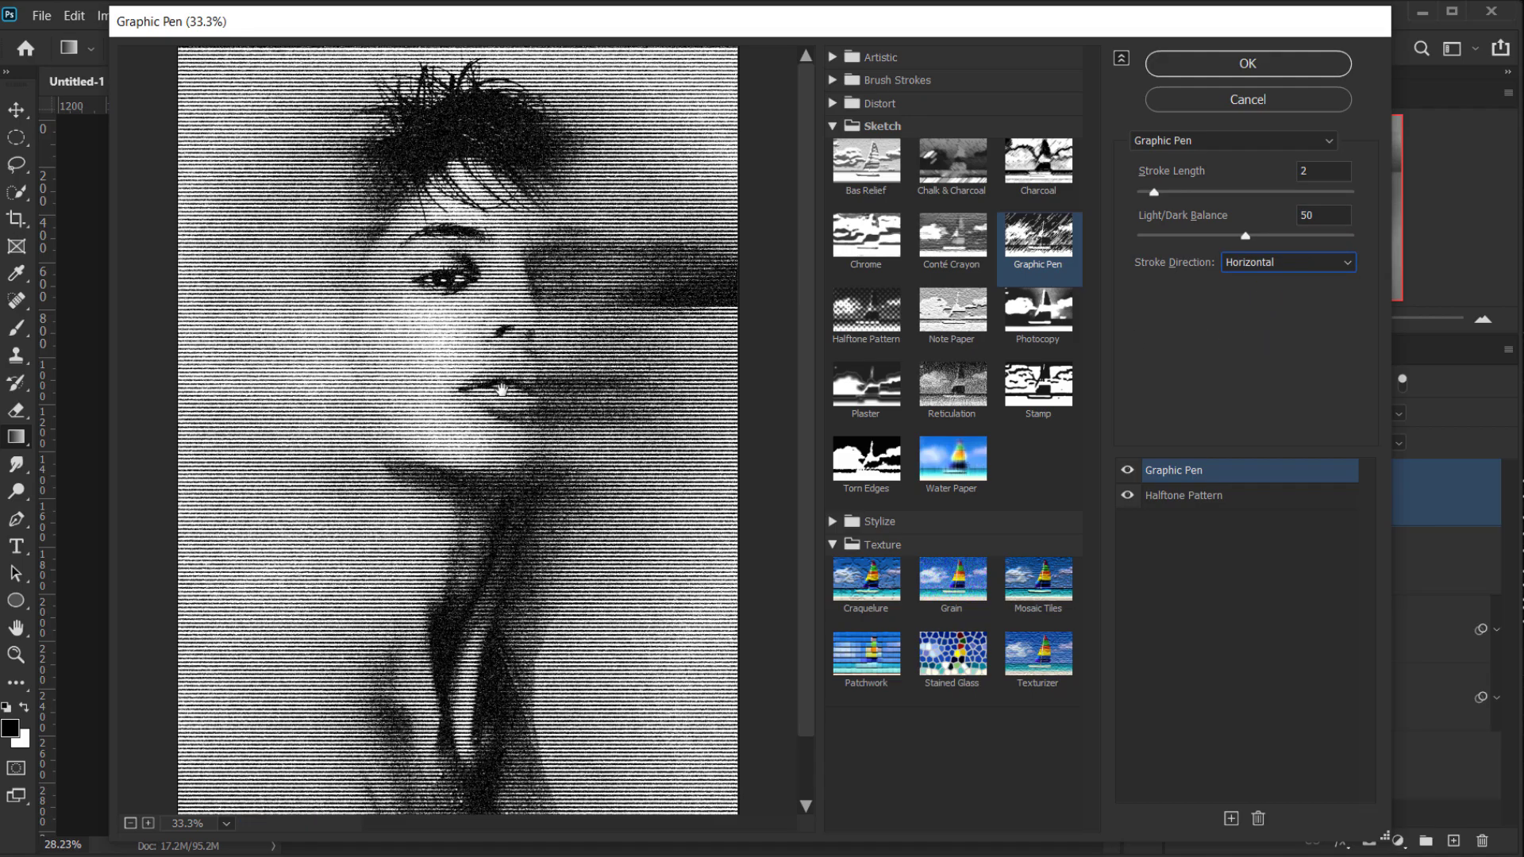
{"action": "left_click", "coordinate": [1231, 818]}
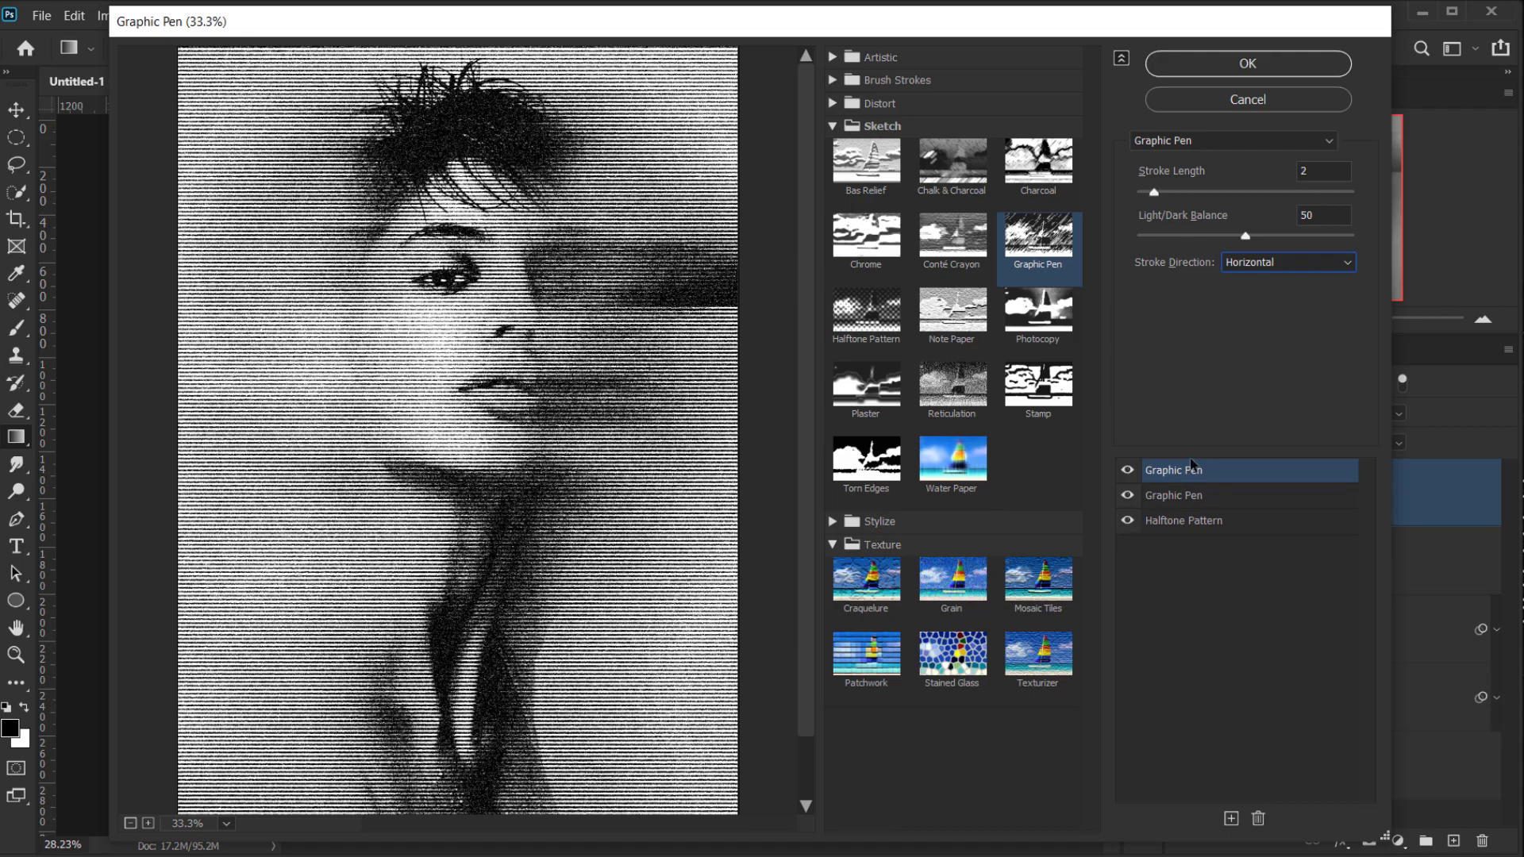
Switch the top gallery effect to Grain with Intensity 40, Contrast 50 and Horizontal grain type.
{"action": "left_click", "coordinate": [952, 580]}
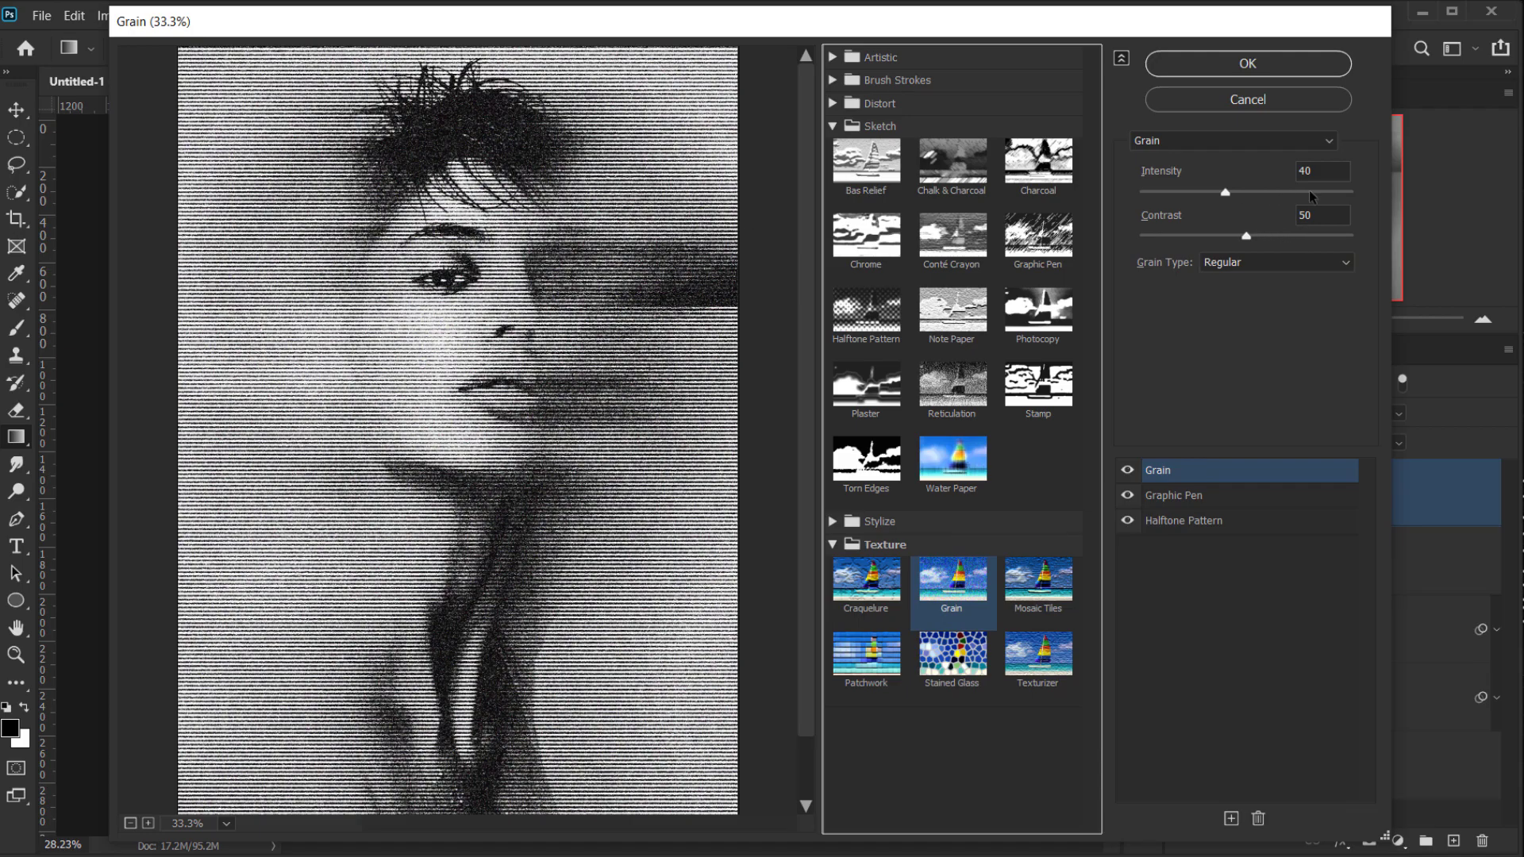
{"action": "left_click", "coordinate": [1334, 171]}
{"action": "left_click", "coordinate": [1339, 170]}
{"action": "left_click", "coordinate": [1337, 214]}
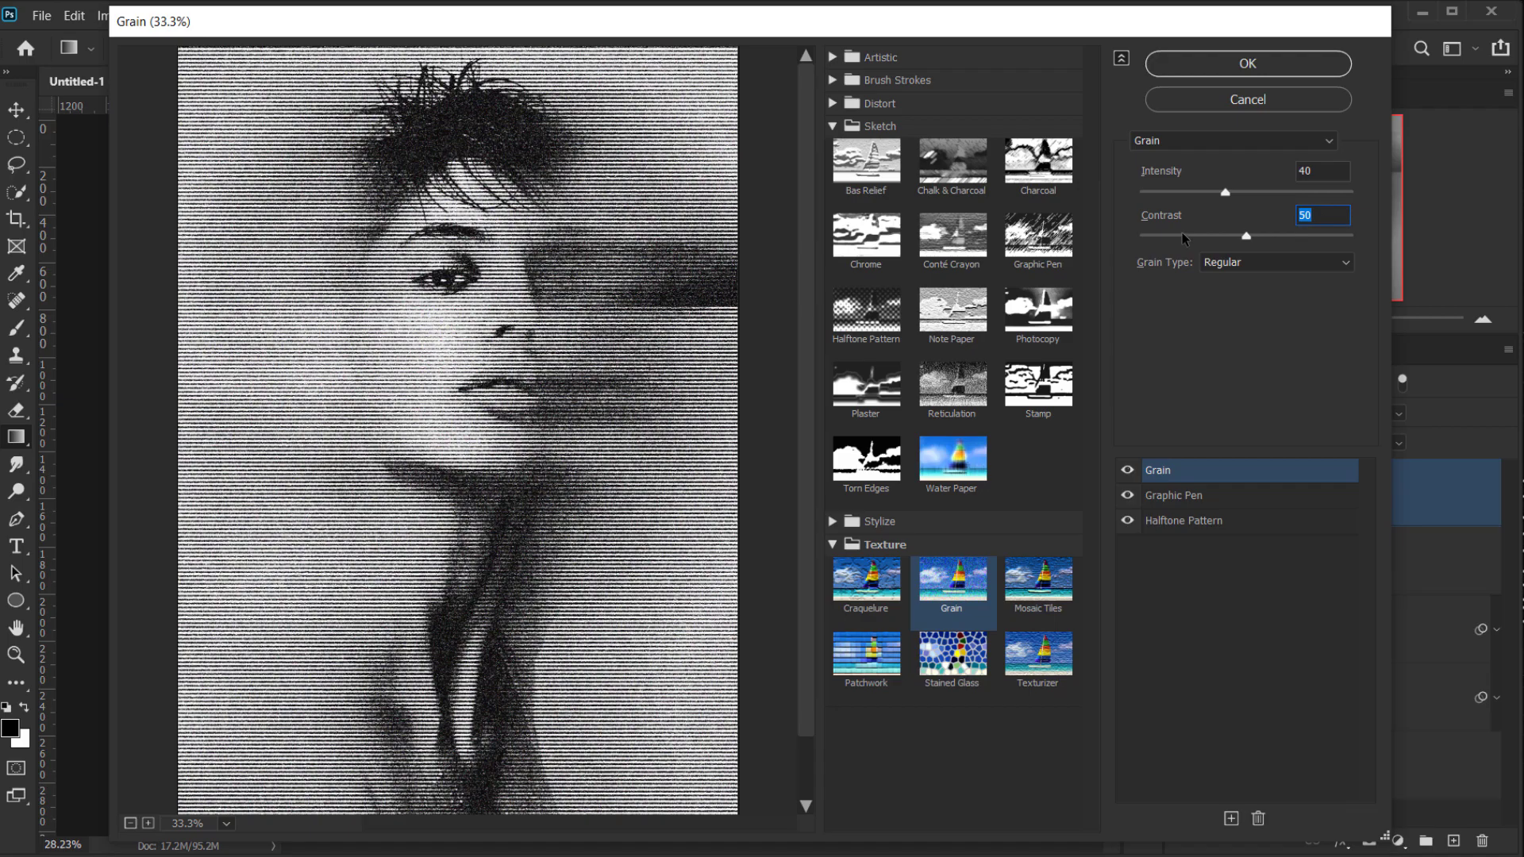
{"action": "left_click", "coordinate": [1268, 265]}
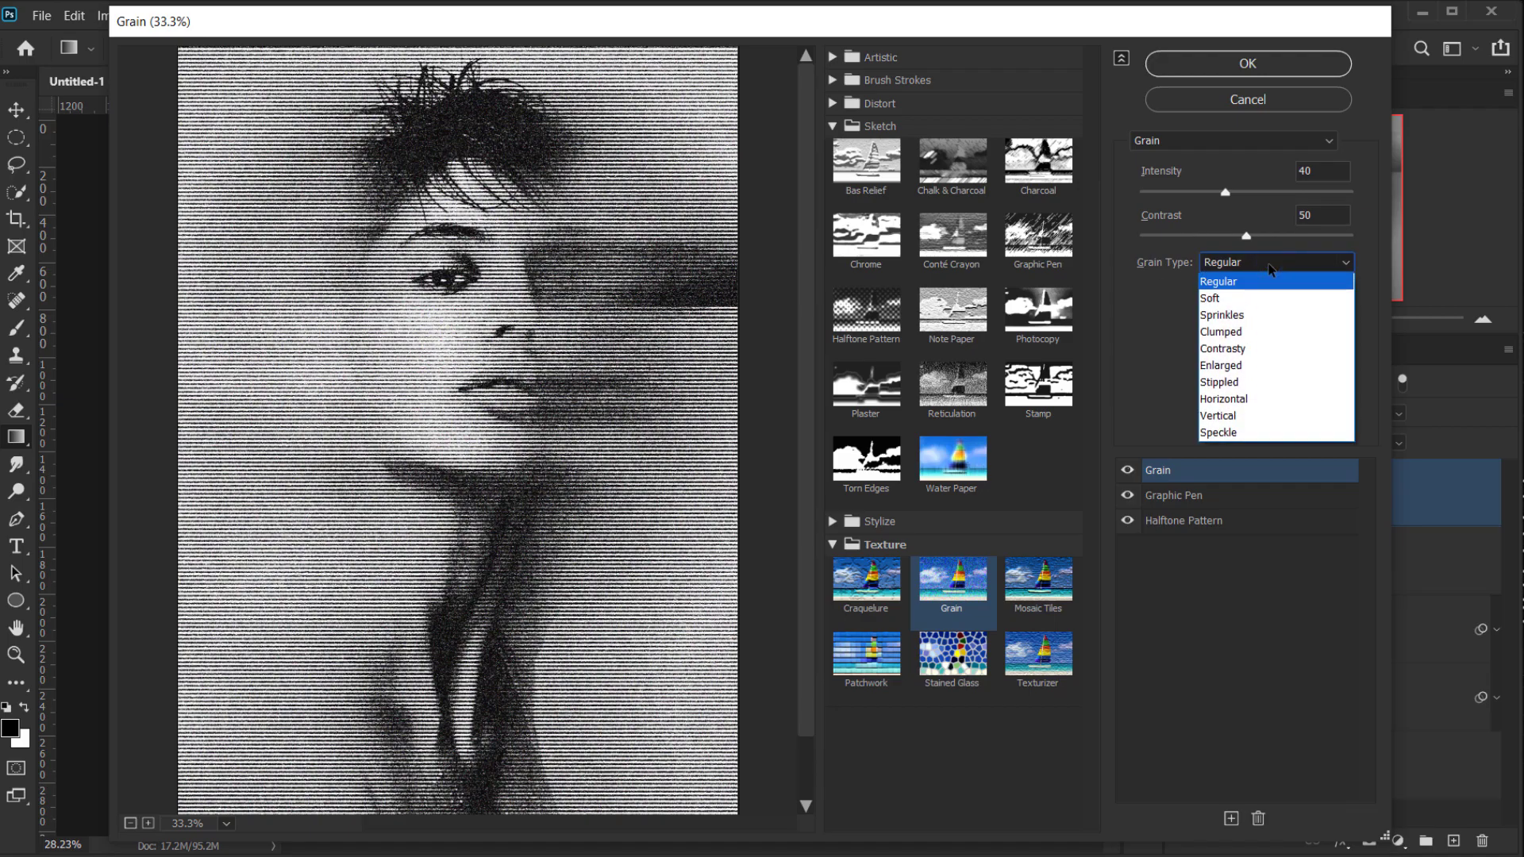
{"action": "left_click", "coordinate": [1238, 400]}
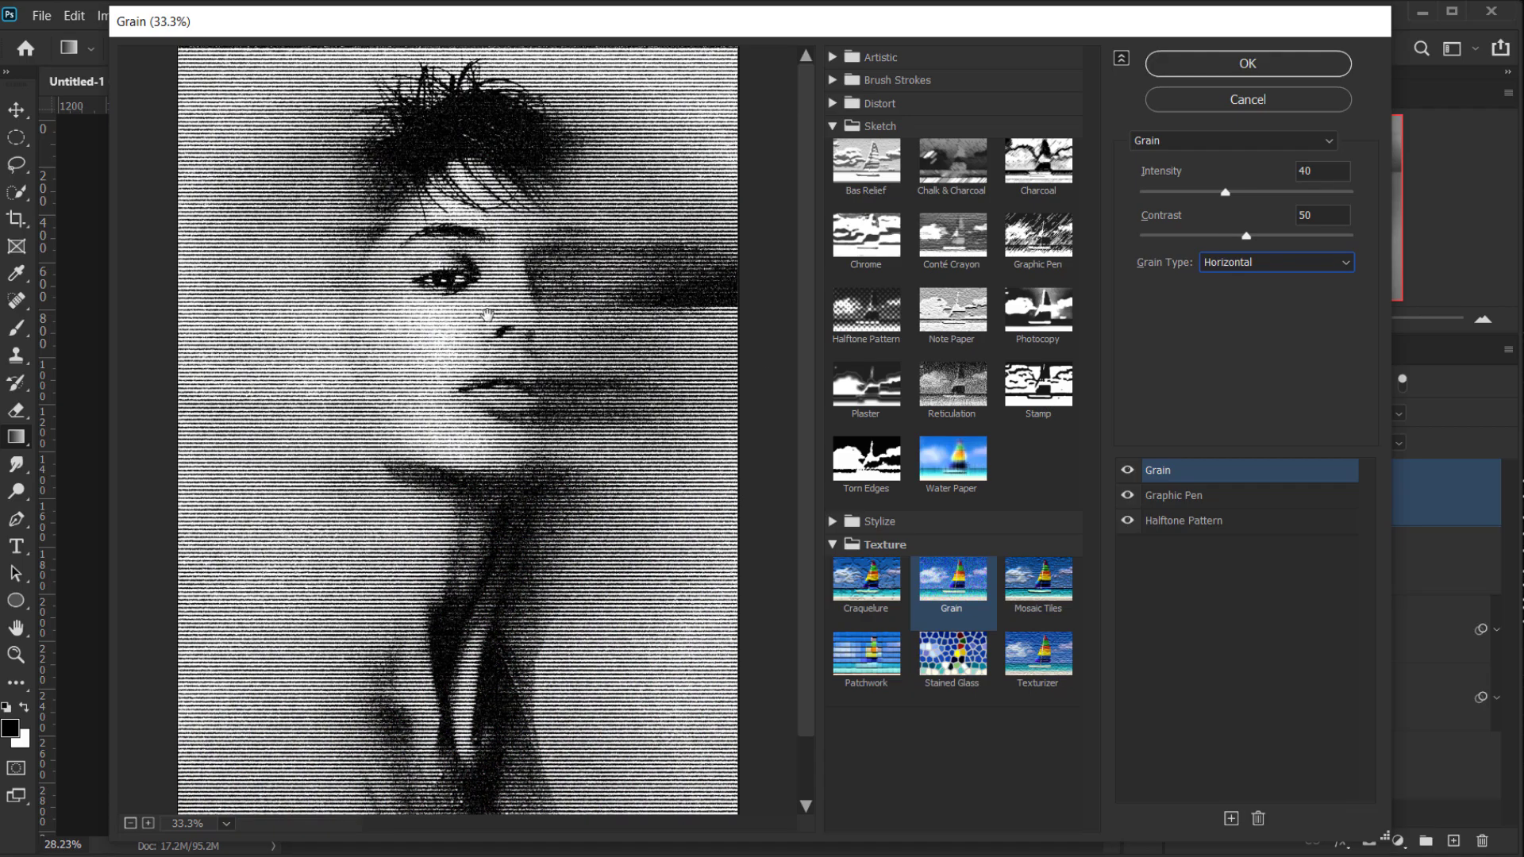
{"action": "left_click", "coordinate": [1247, 64]}
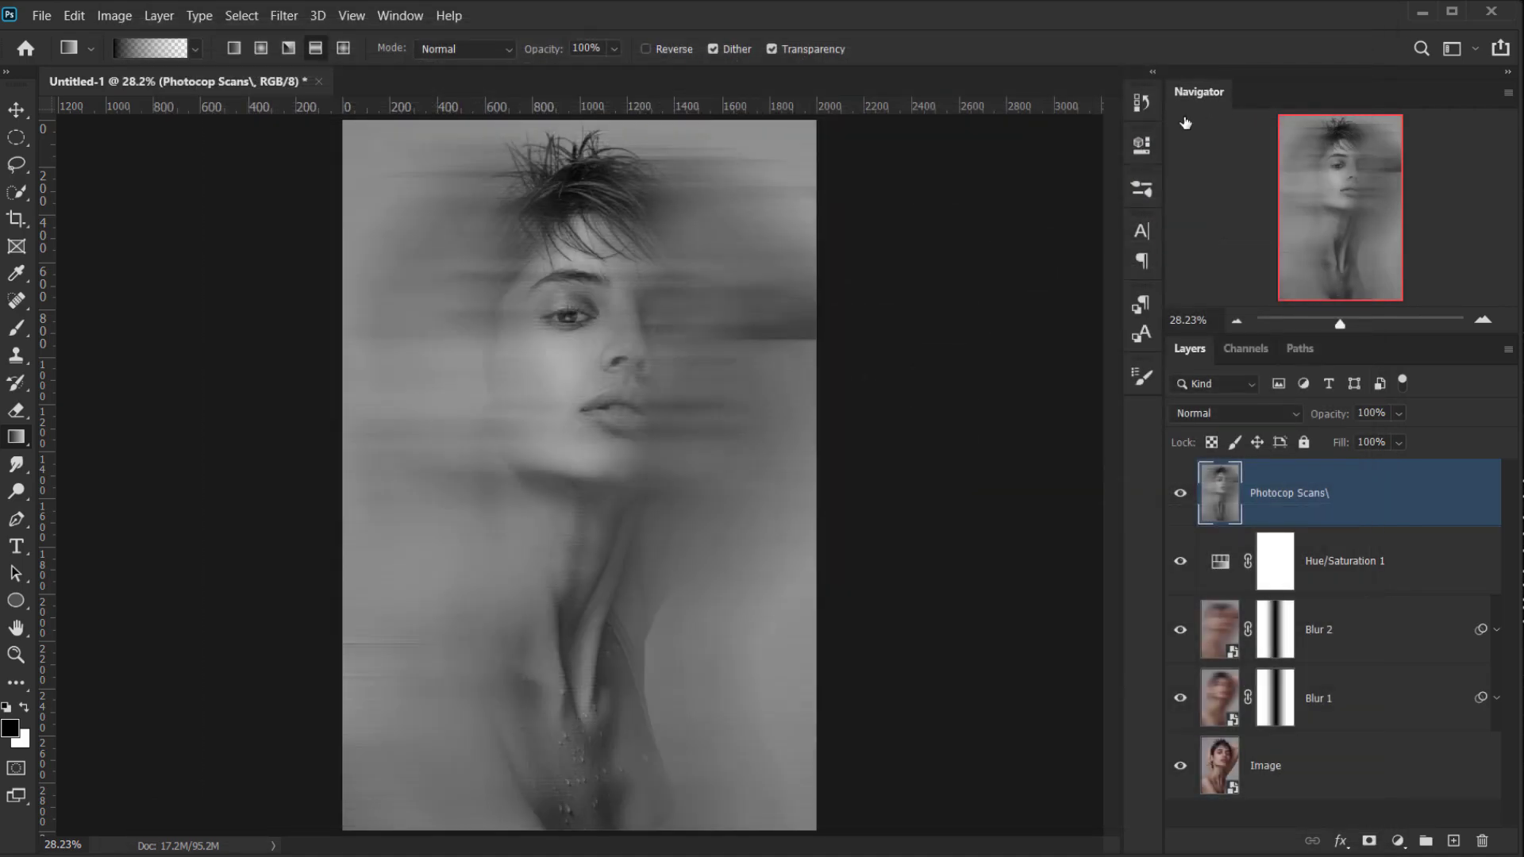
{"action": "scroll", "coordinate": [528, 439], "scroll_direction": "up", "scroll_amount": 3}
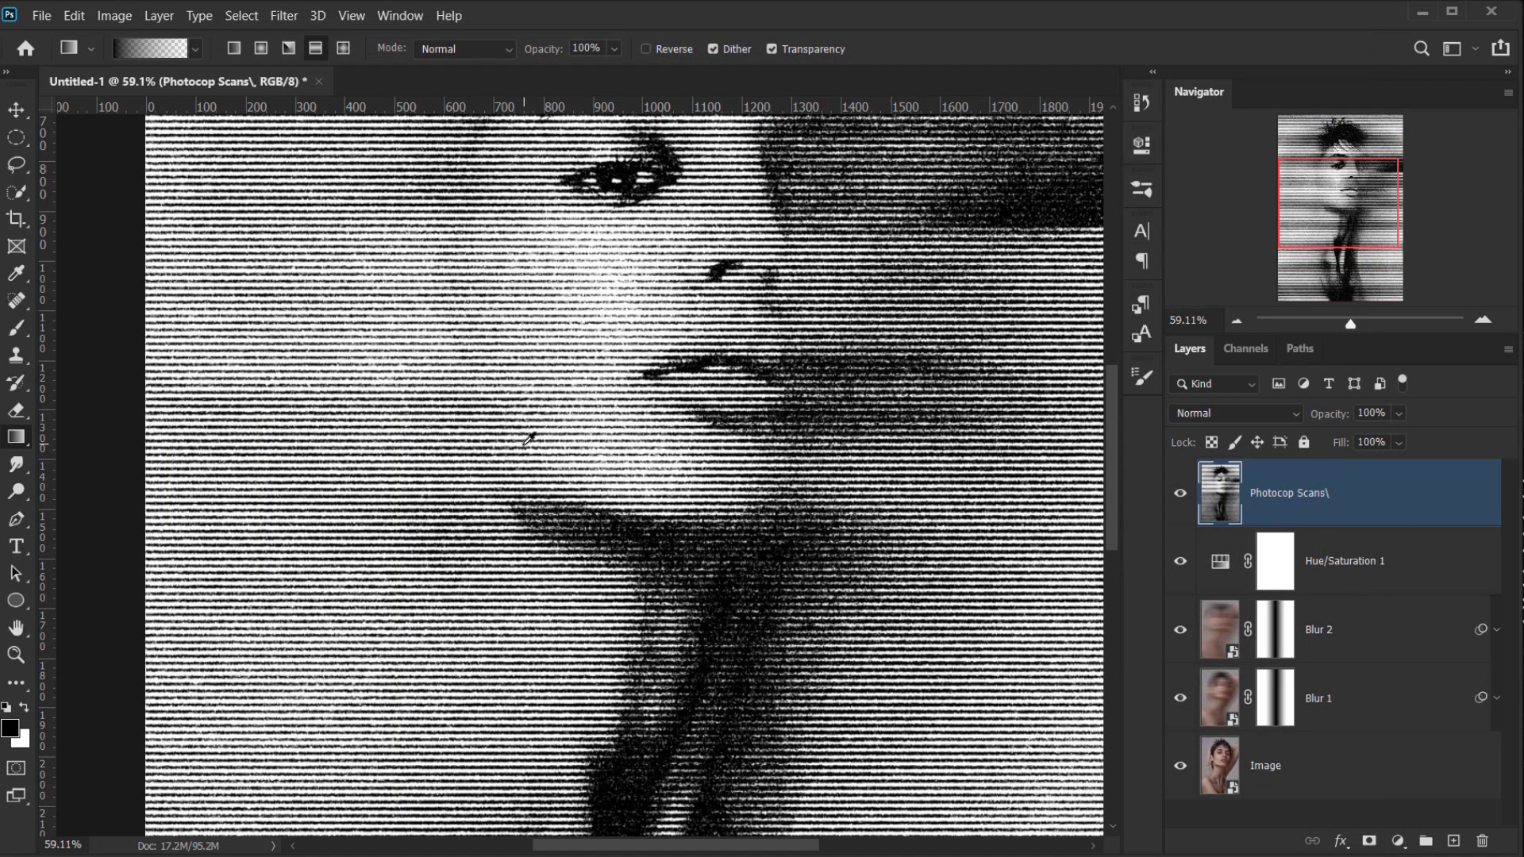
{"action": "scroll", "coordinate": [534, 440], "scroll_direction": "down", "scroll_amount": 5}
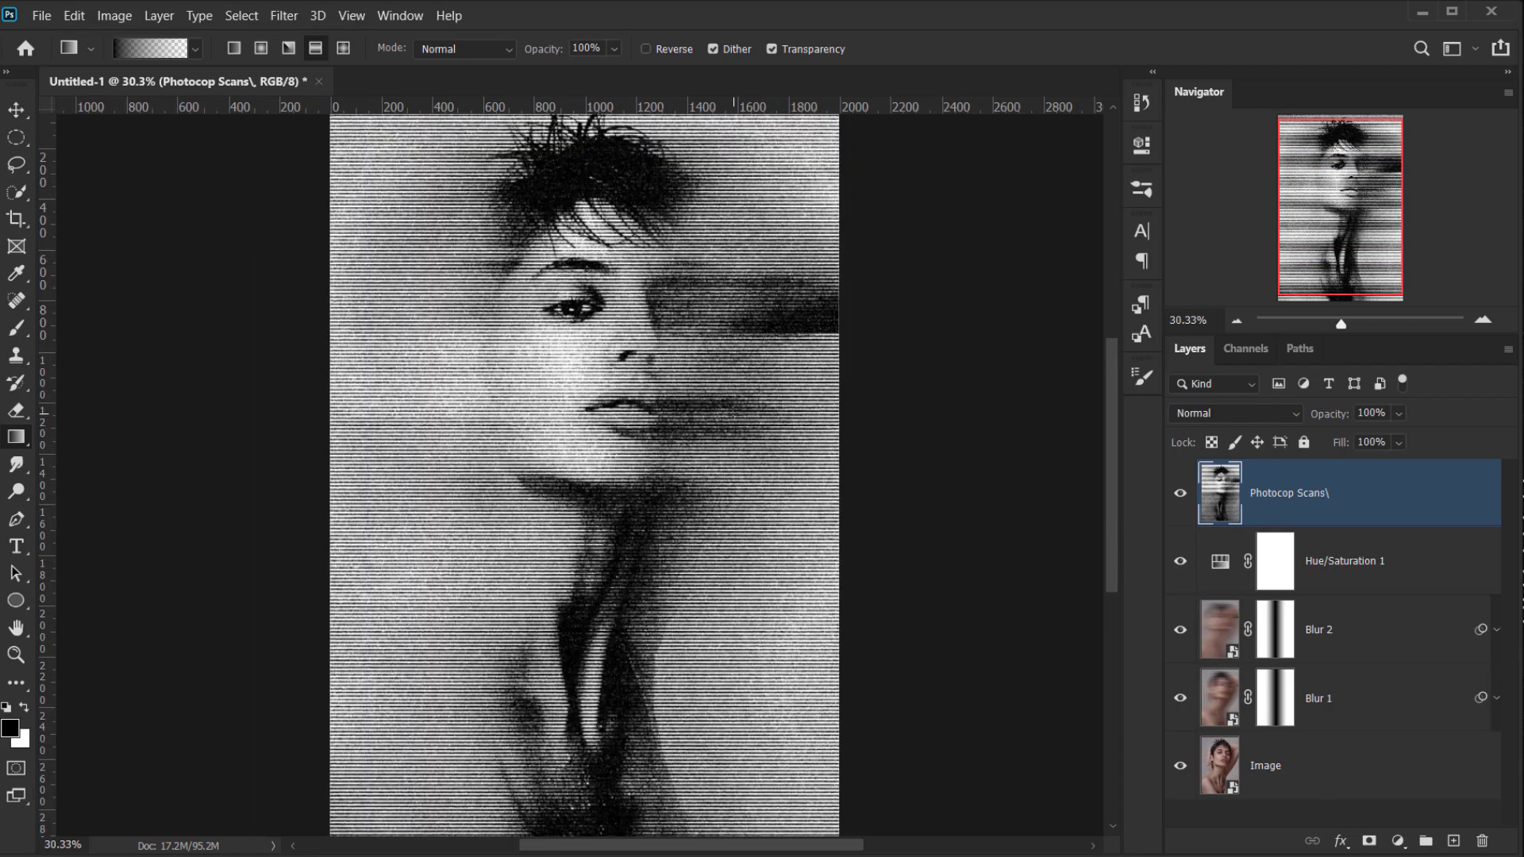
{"action": "scroll", "coordinate": [732, 412], "scroll_direction": "down", "scroll_amount": 1}
{"action": "key", "text": "Tab"}
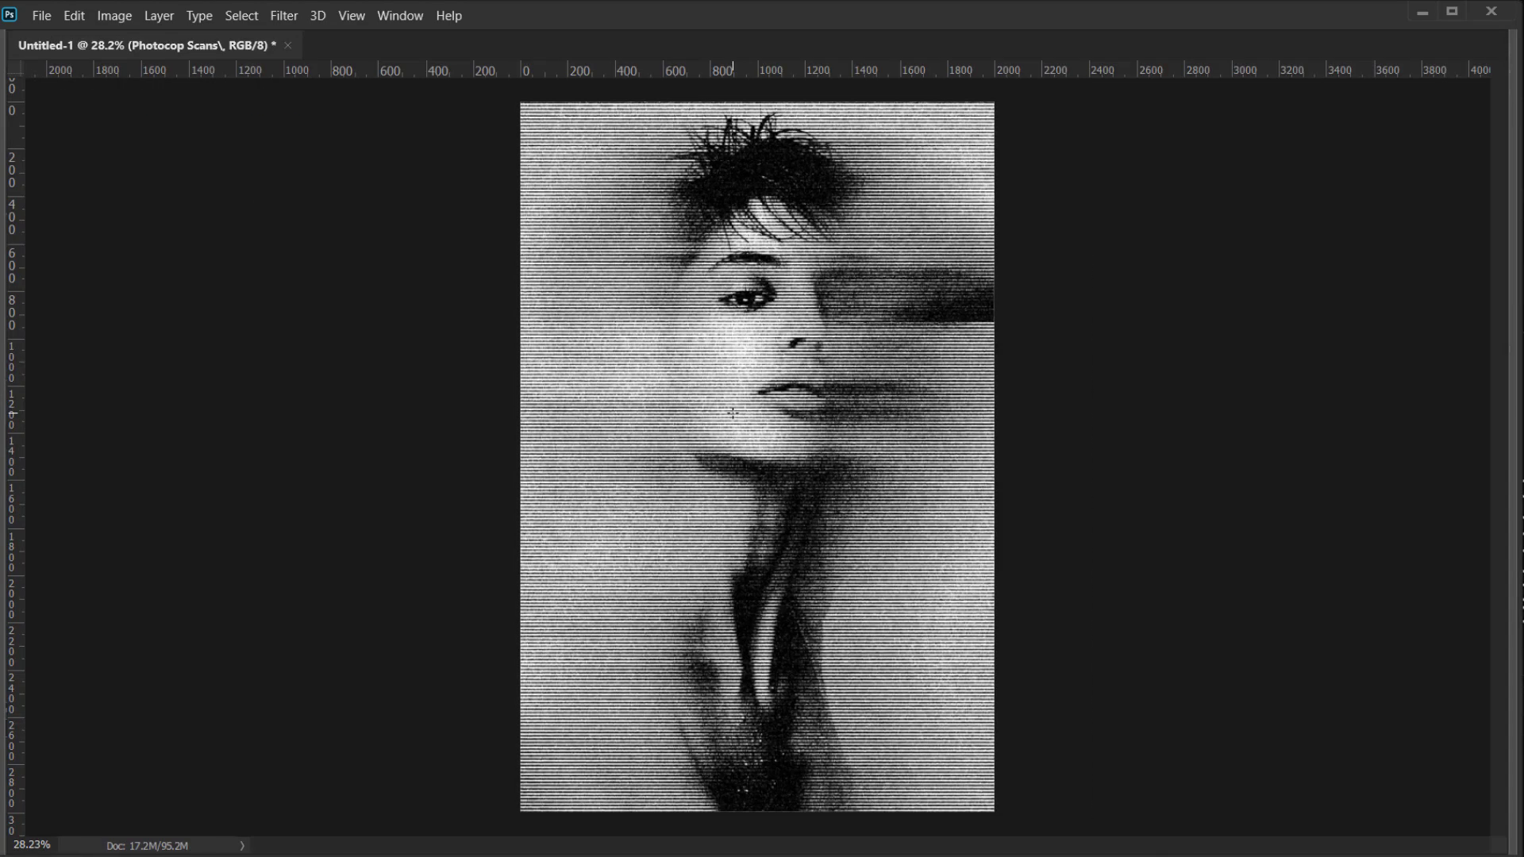
{"action": "scroll", "coordinate": [732, 412], "scroll_direction": "up", "scroll_amount": 1}
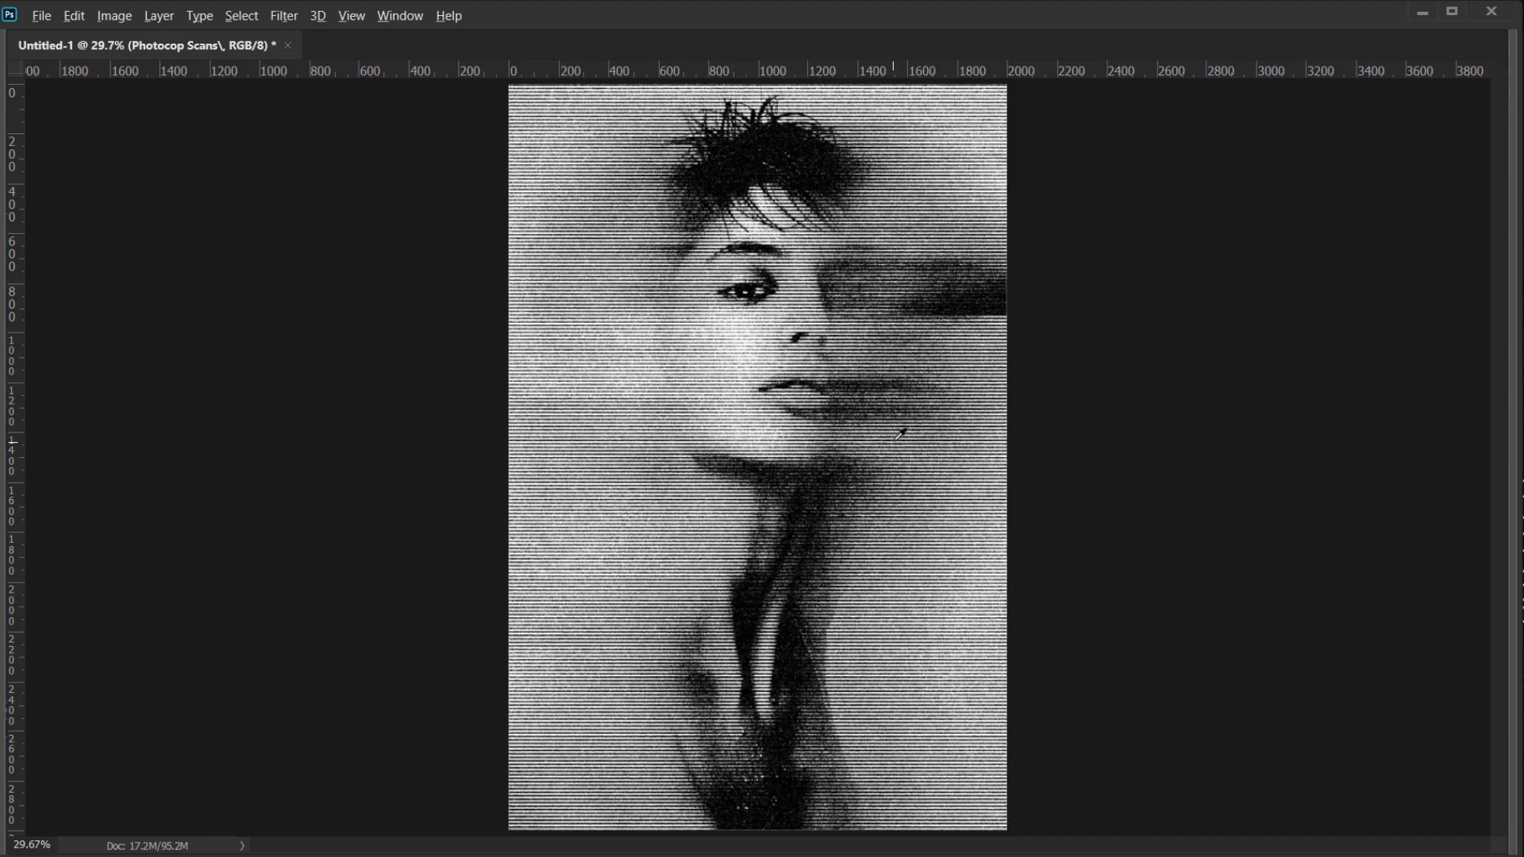
{"action": "scroll", "coordinate": [901, 431], "scroll_direction": "up", "scroll_amount": 10}
{"action": "scroll", "coordinate": [901, 432], "scroll_direction": "down", "scroll_amount": 7}
{"action": "scroll", "coordinate": [901, 431], "scroll_direction": "down", "scroll_amount": 1}
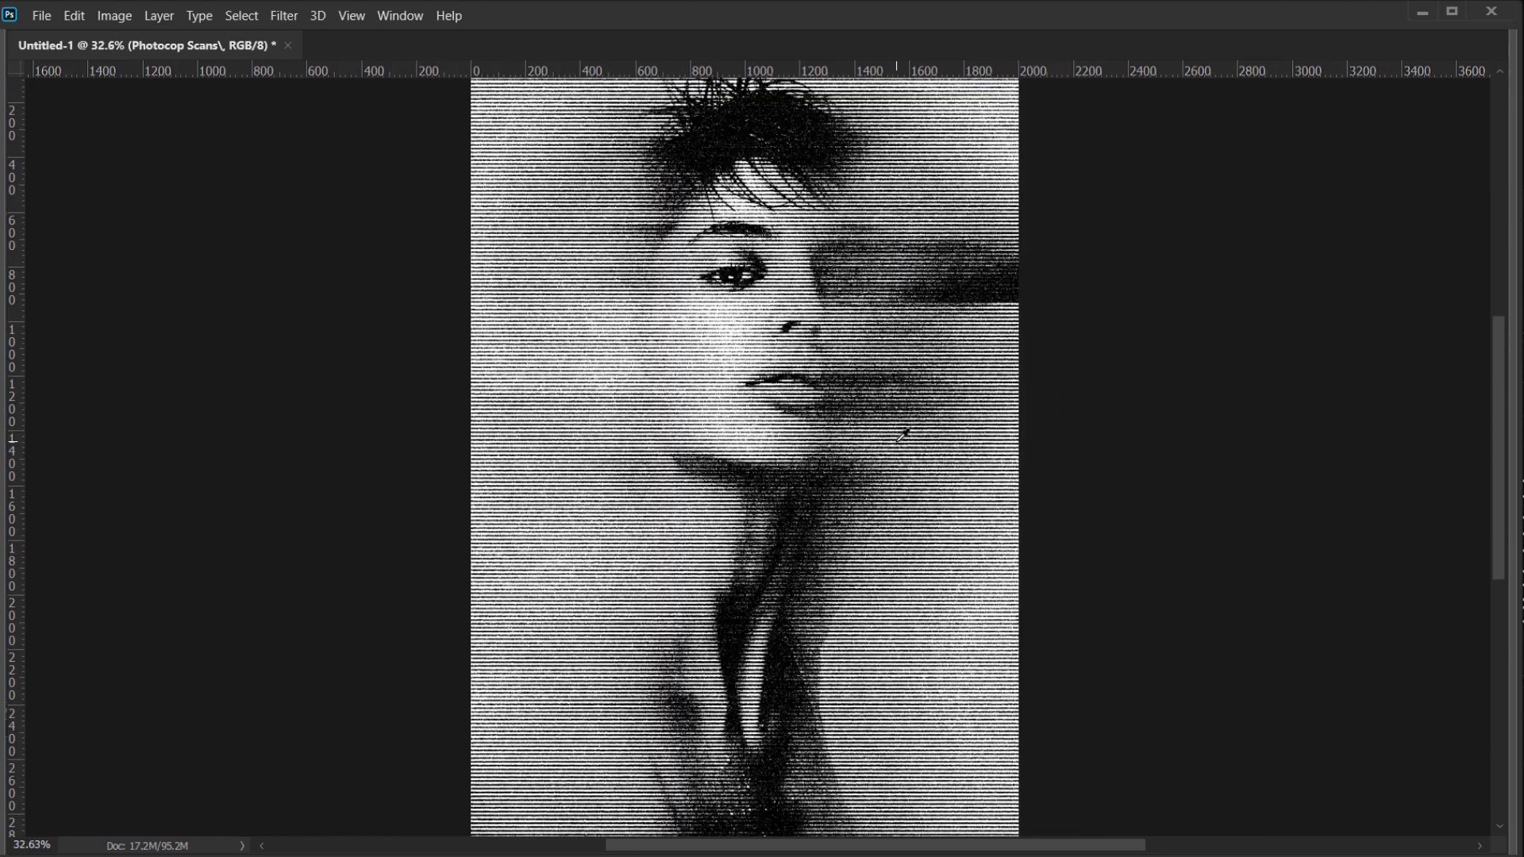
{"action": "scroll", "coordinate": [897, 441], "scroll_direction": "down", "scroll_amount": 1}
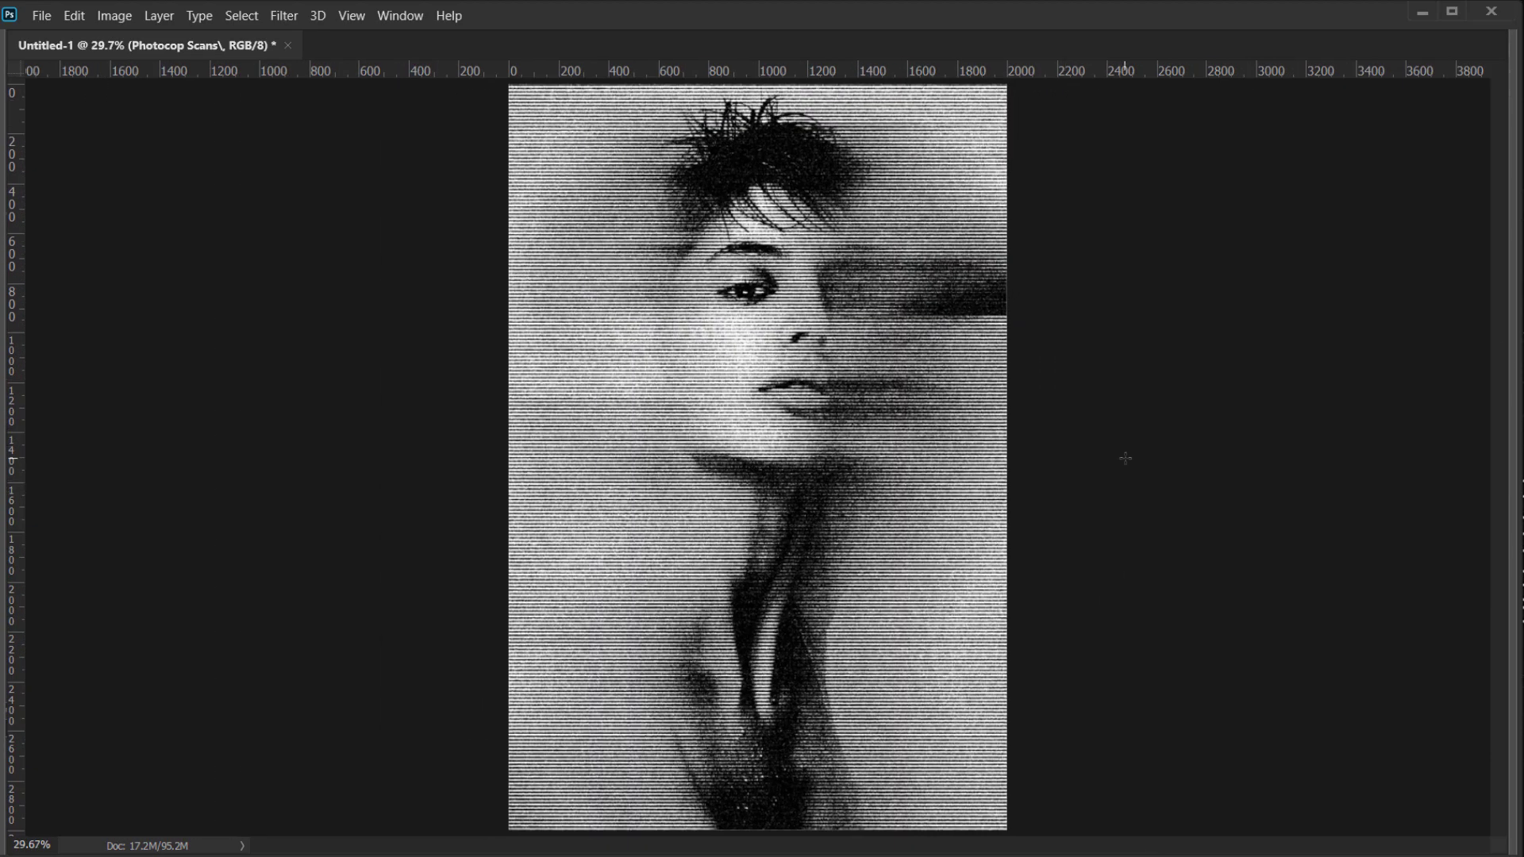
{"action": "key", "text": "Tab"}
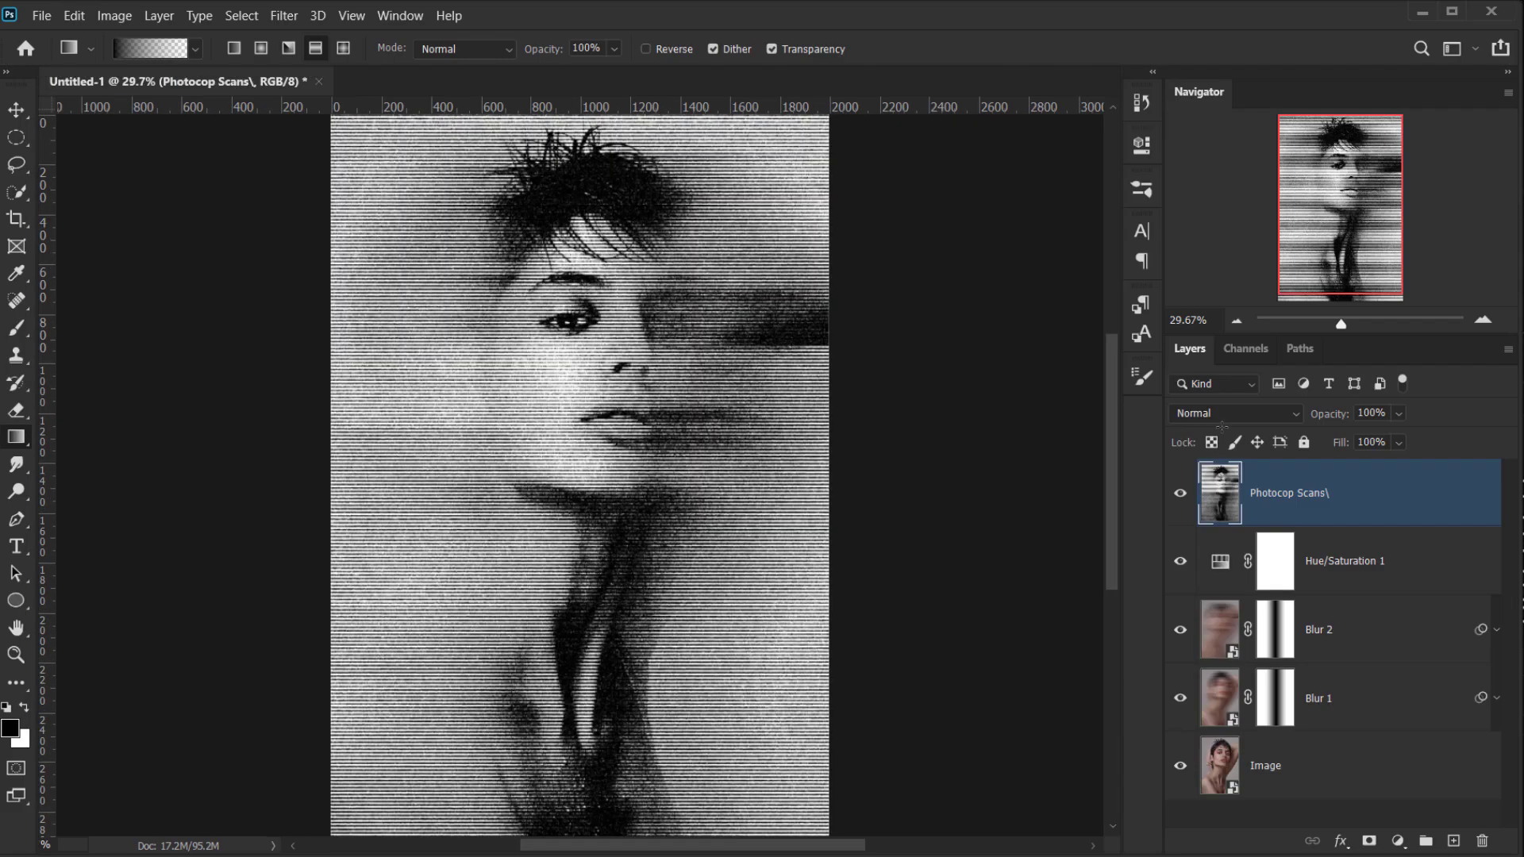
Hide the Photocop Scans layer and open the Image smart object's contents.
{"action": "key", "text": "ctrl+0"}
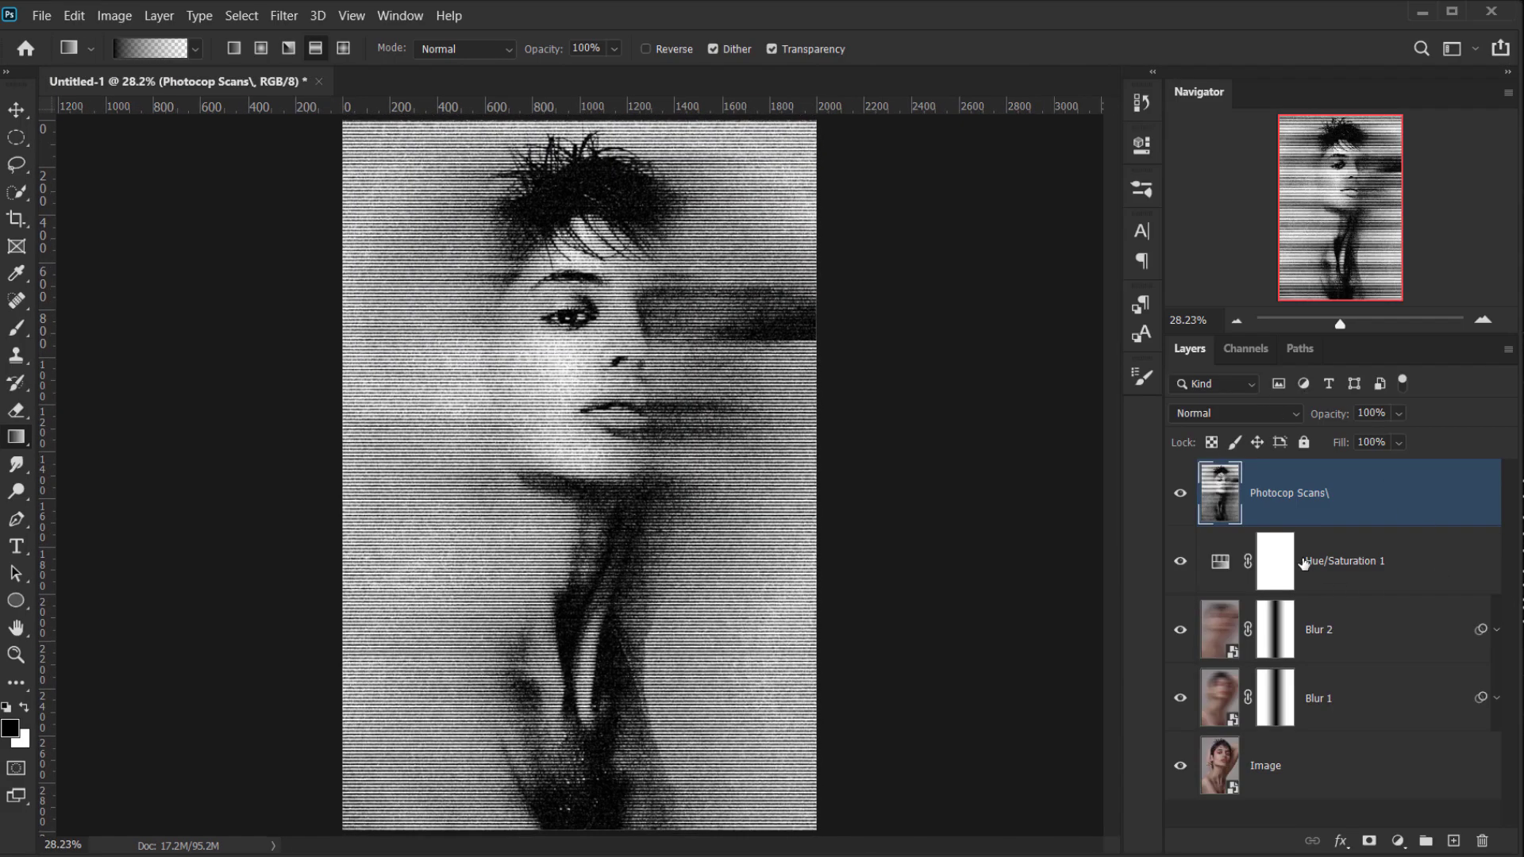
{"action": "left_click", "coordinate": [1294, 522]}
{"action": "left_click", "coordinate": [1181, 493]}
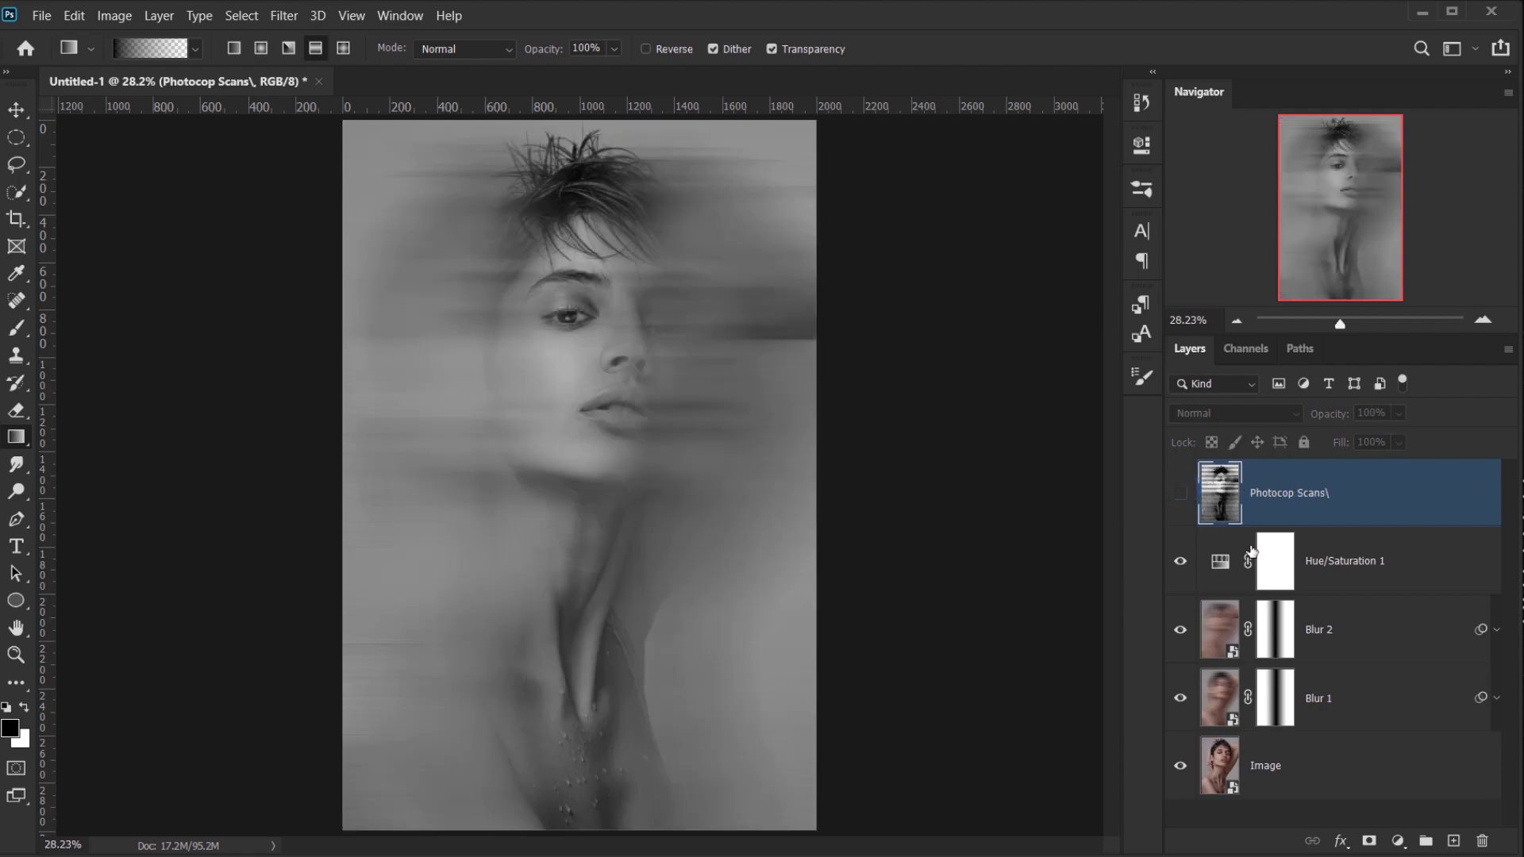
{"action": "left_click", "coordinate": [1410, 572]}
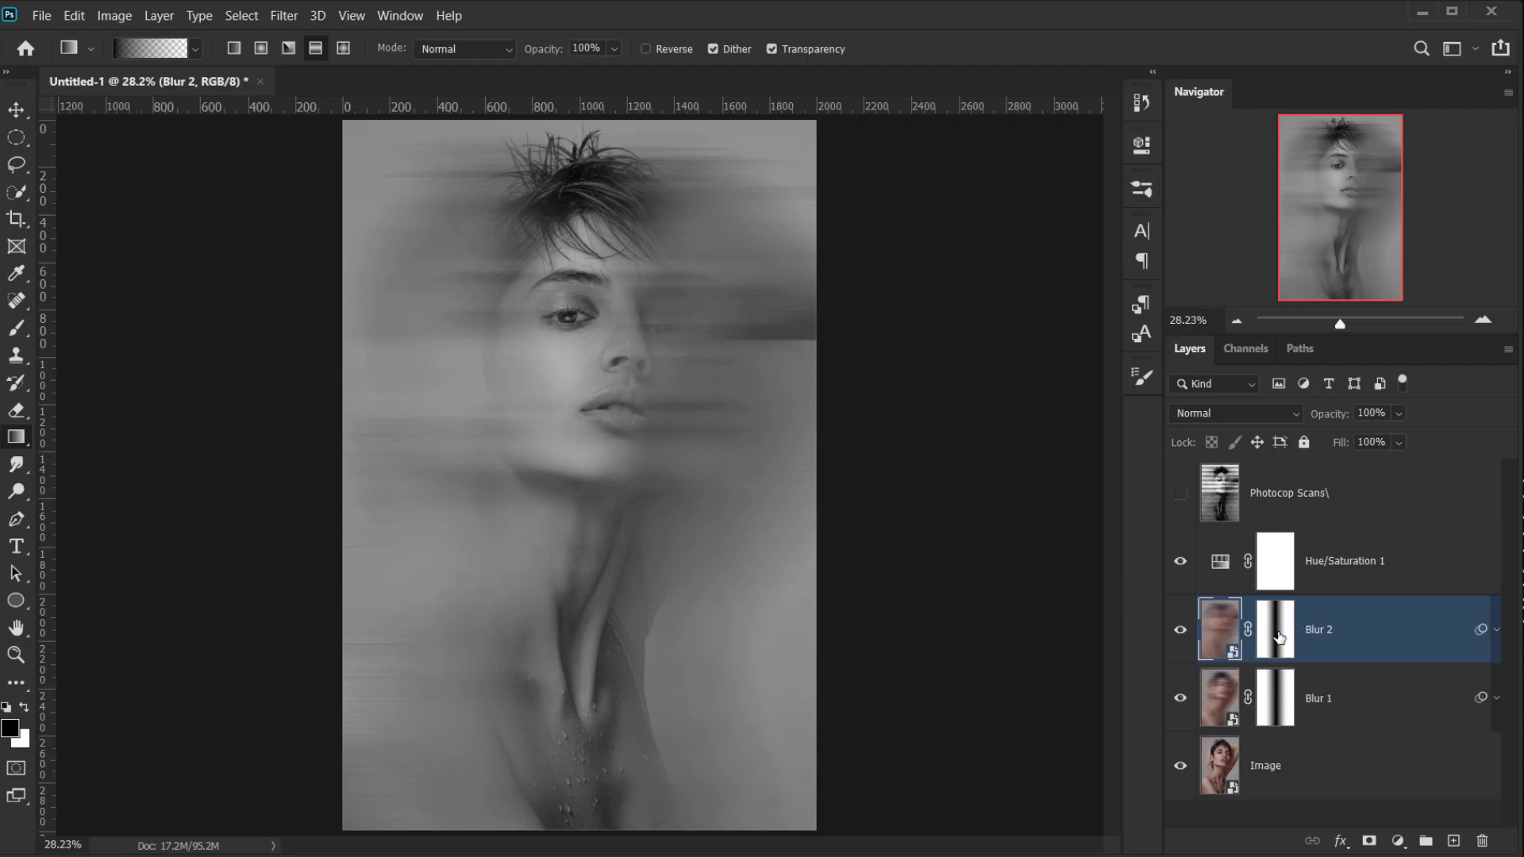
{"action": "left_click", "coordinate": [1331, 766]}
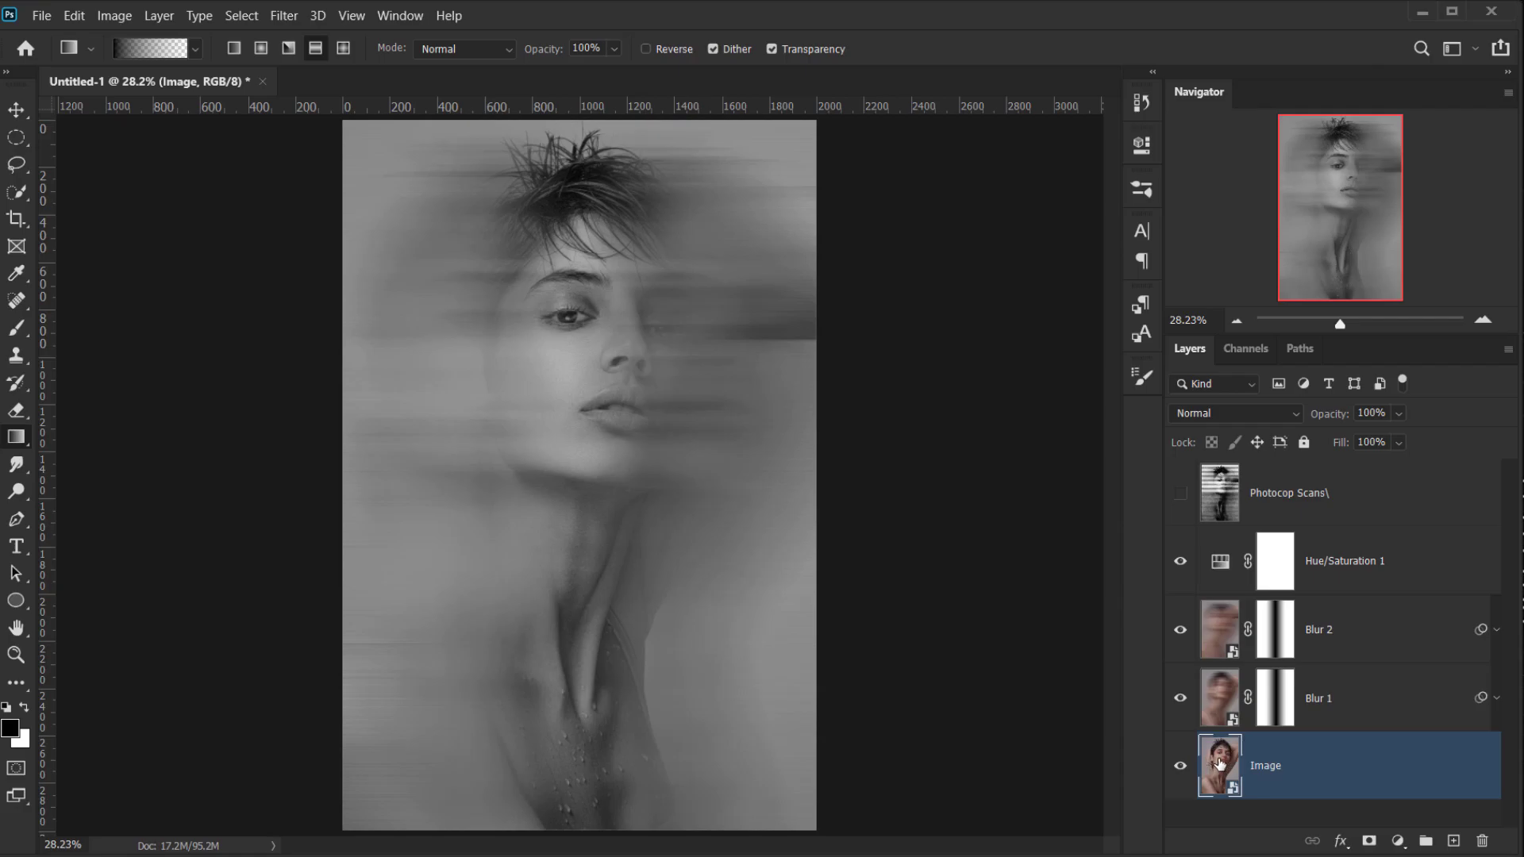
{"action": "double_click", "coordinate": [1220, 764]}
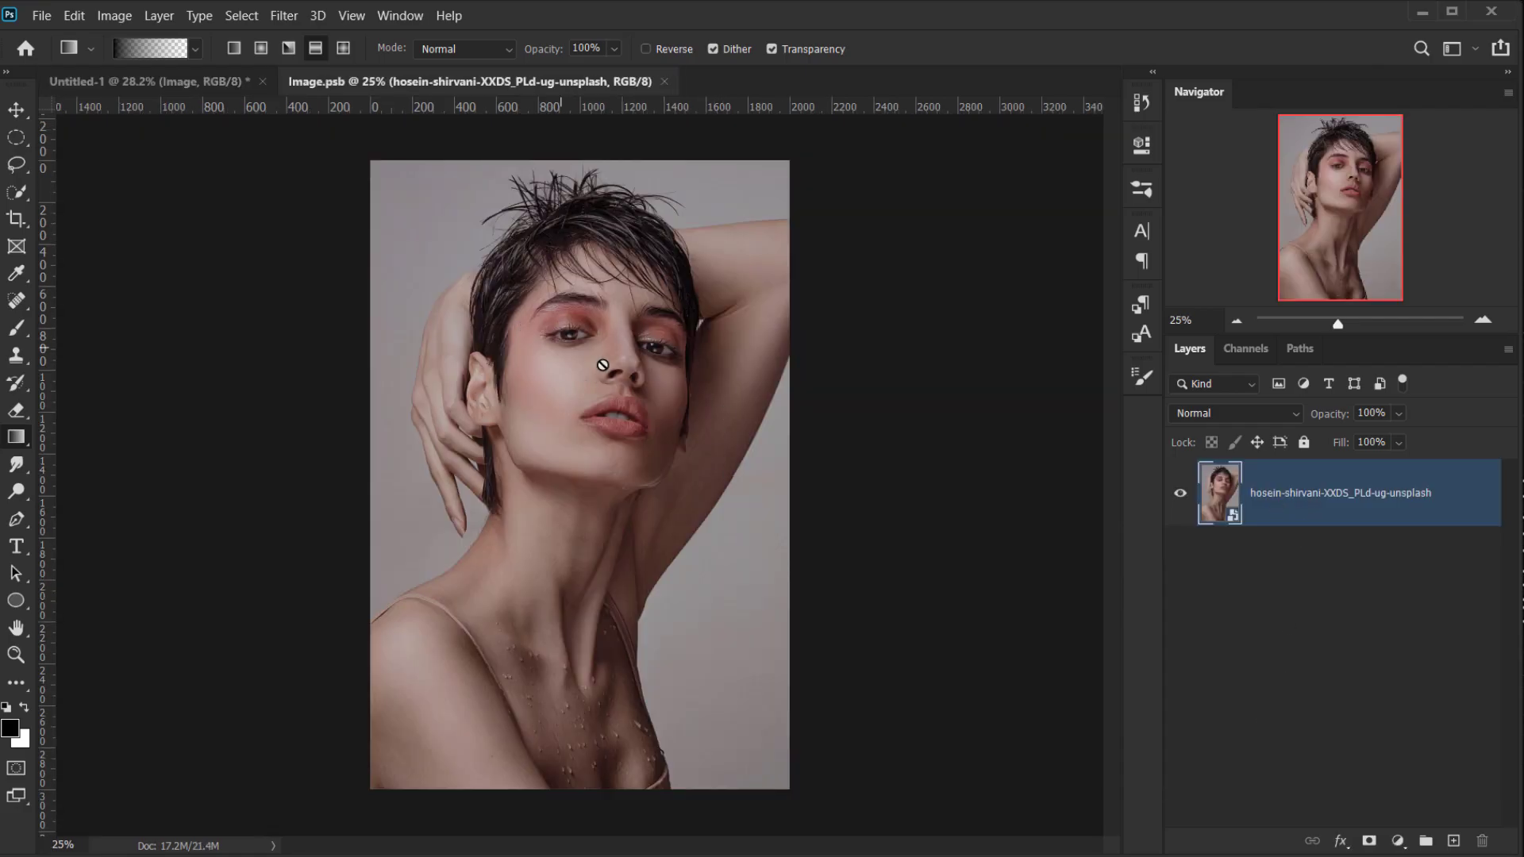
Drag the curly-haired portrait into the smart object and stretch it to fill the canvas.
{"action": "key", "text": "alt+Tab"}
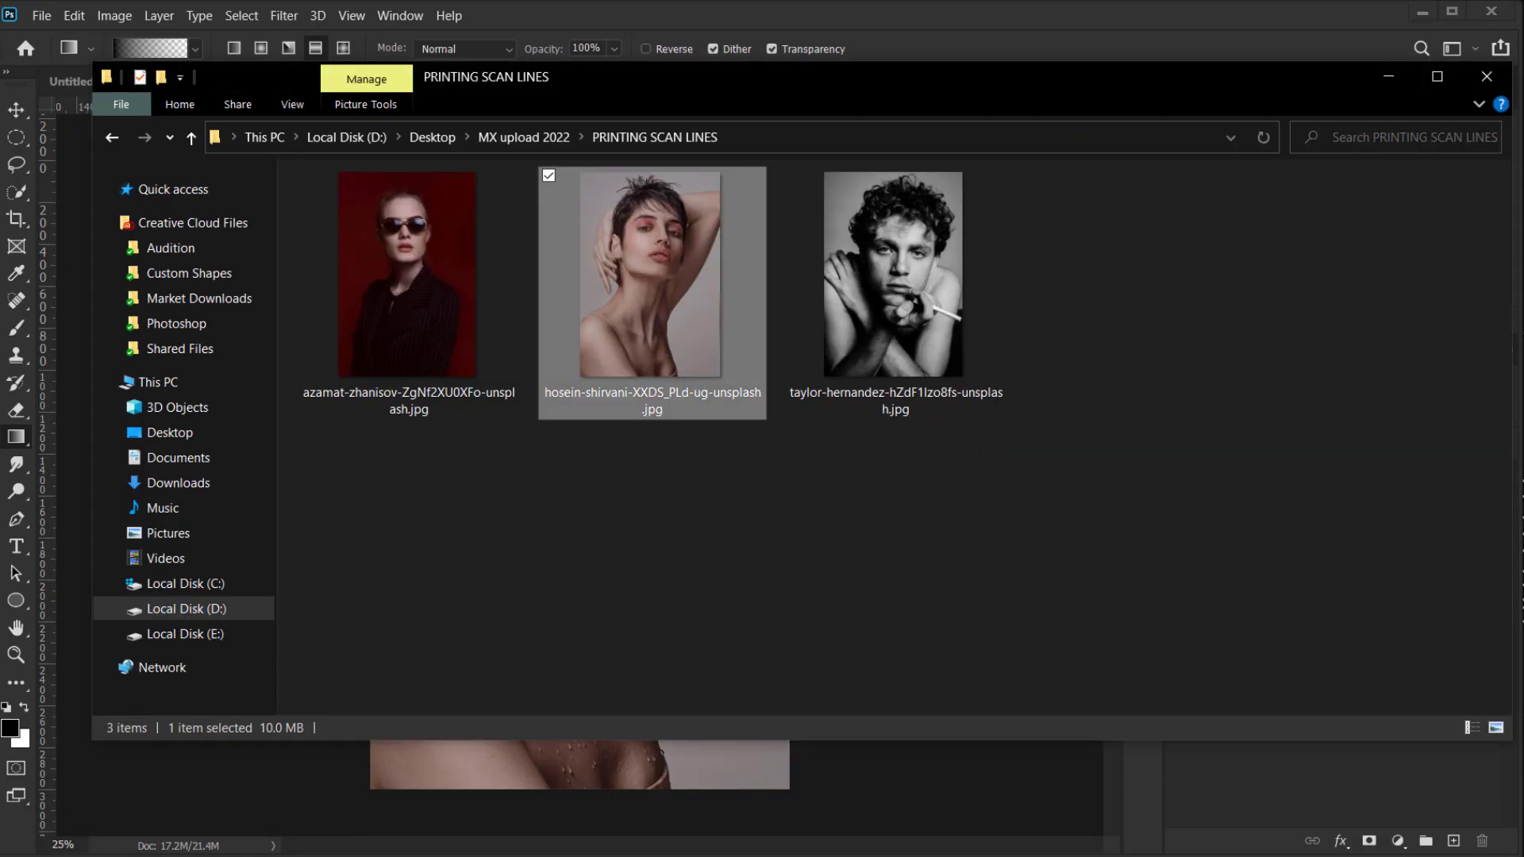
{"action": "left_click_drag", "start_coordinate": [921, 241], "coordinate": [637, 771]}
{"action": "left_click_drag", "start_coordinate": [579, 197], "coordinate": [578, 151]}
{"action": "left_click_drag", "start_coordinate": [579, 750], "coordinate": [579, 788]}
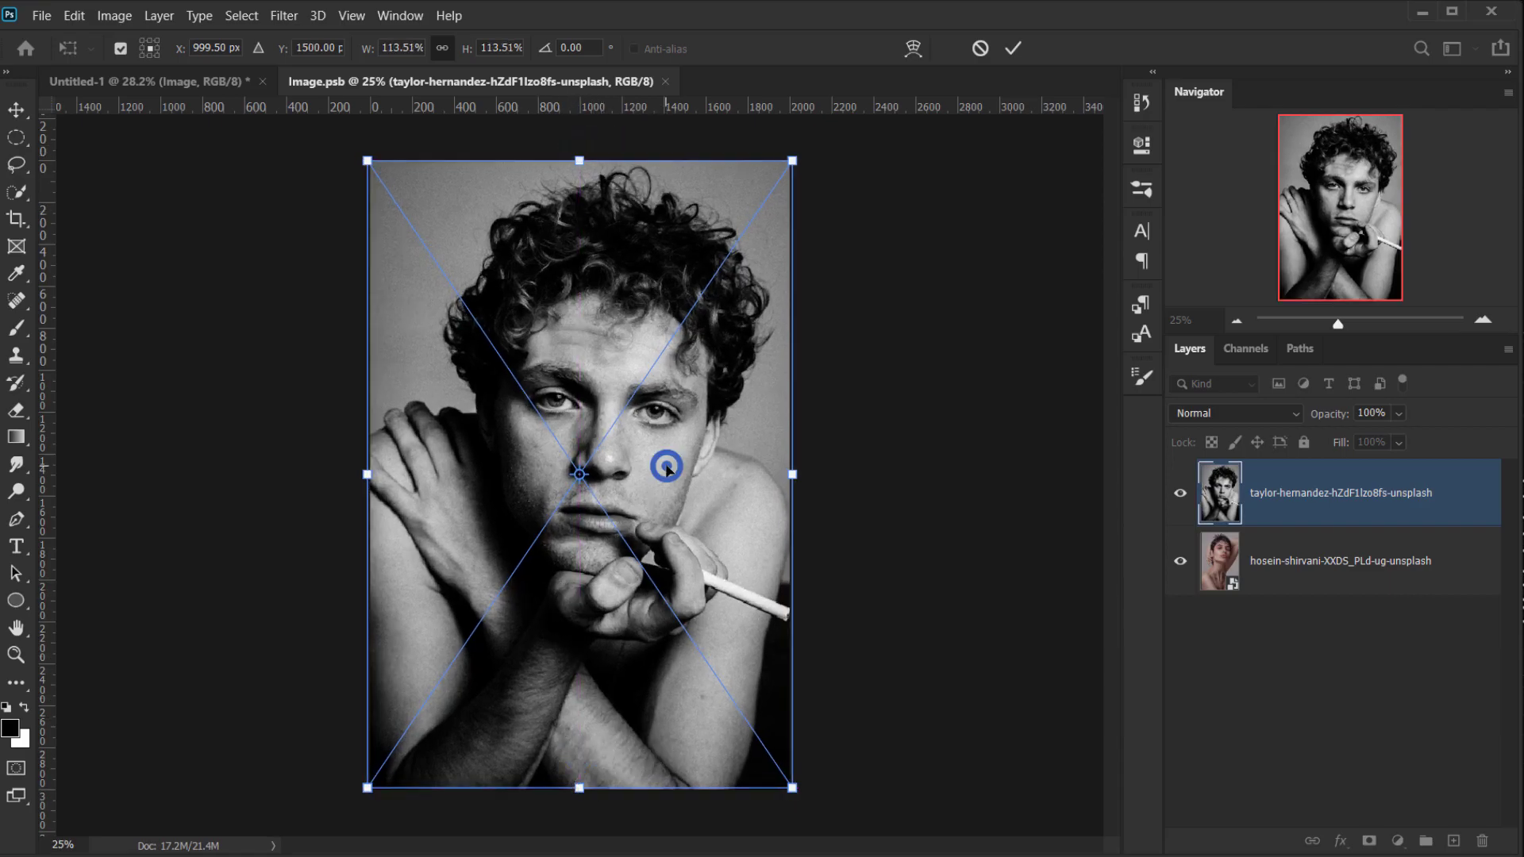
{"action": "left_click_drag", "start_coordinate": [670, 459], "coordinate": [664, 467]}
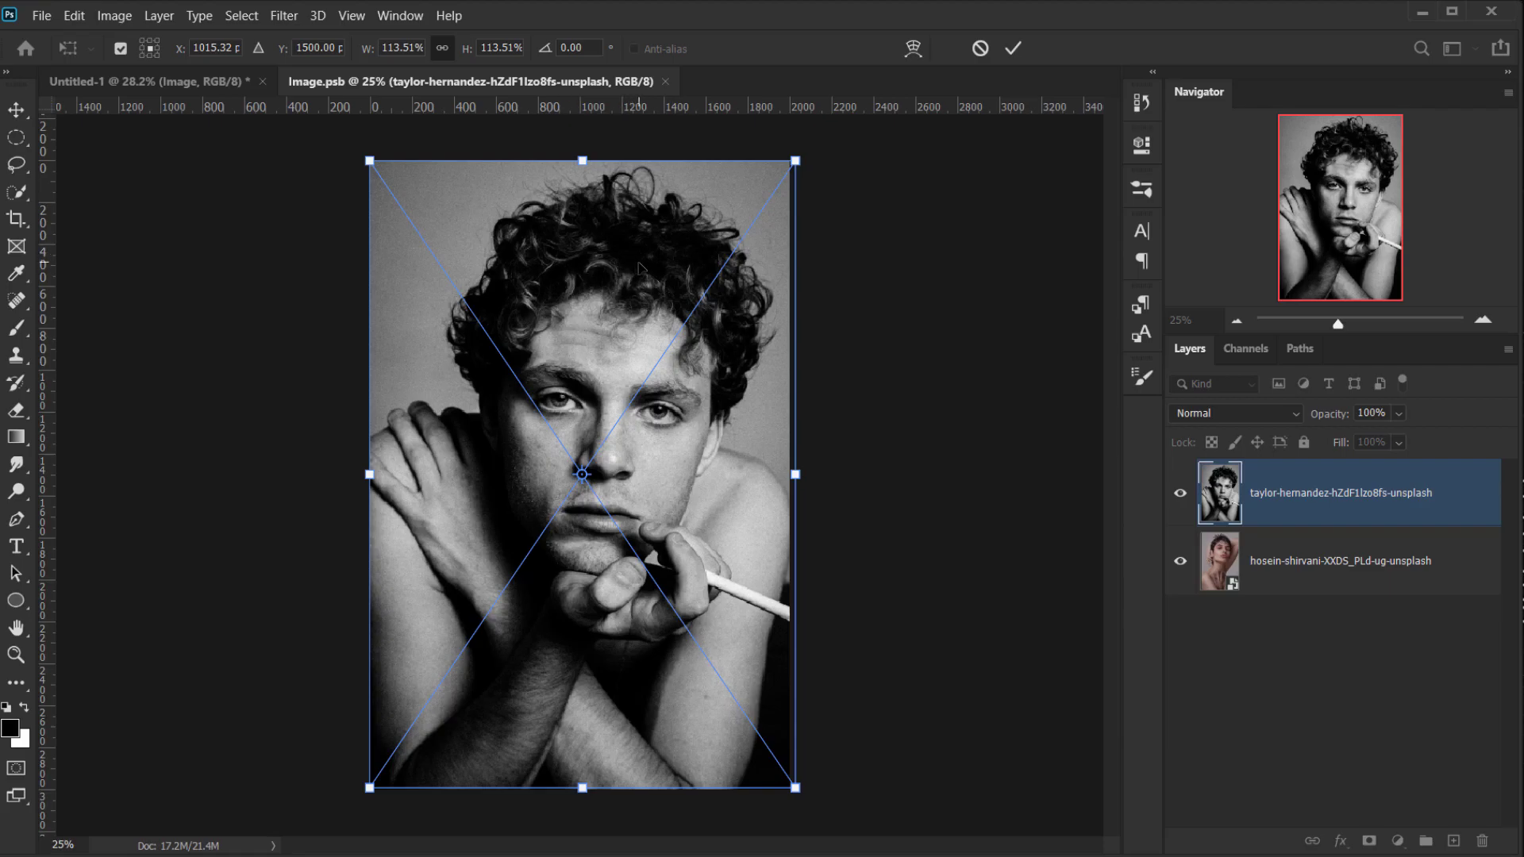
Commit the placement, then close the smart object and save its changes.
{"action": "left_click", "coordinate": [1015, 49]}
{"action": "key", "text": "g"}
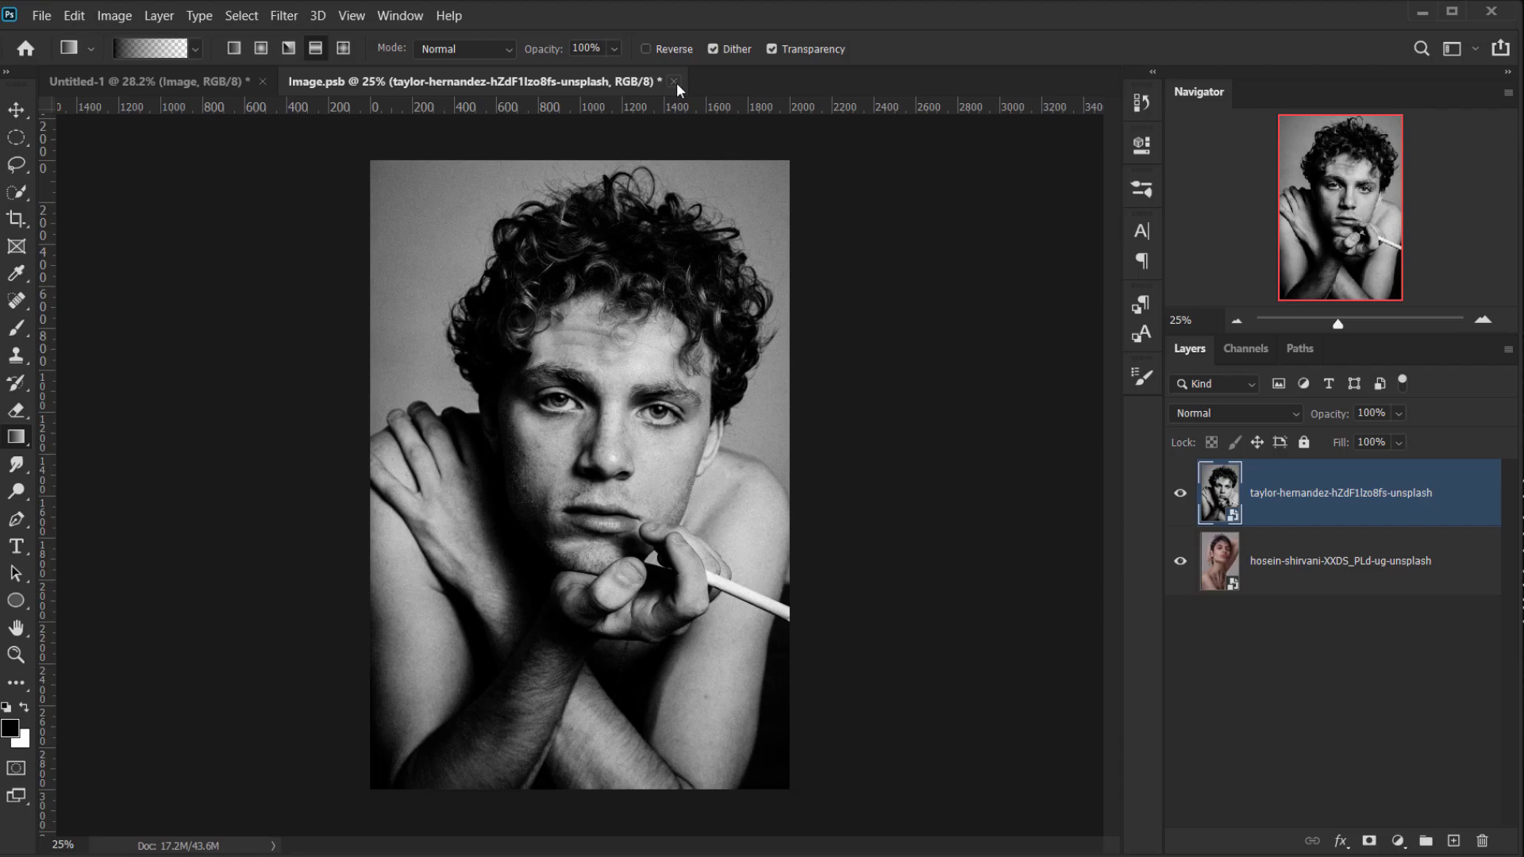
{"action": "left_click", "coordinate": [673, 81]}
{"action": "left_click", "coordinate": [669, 346]}
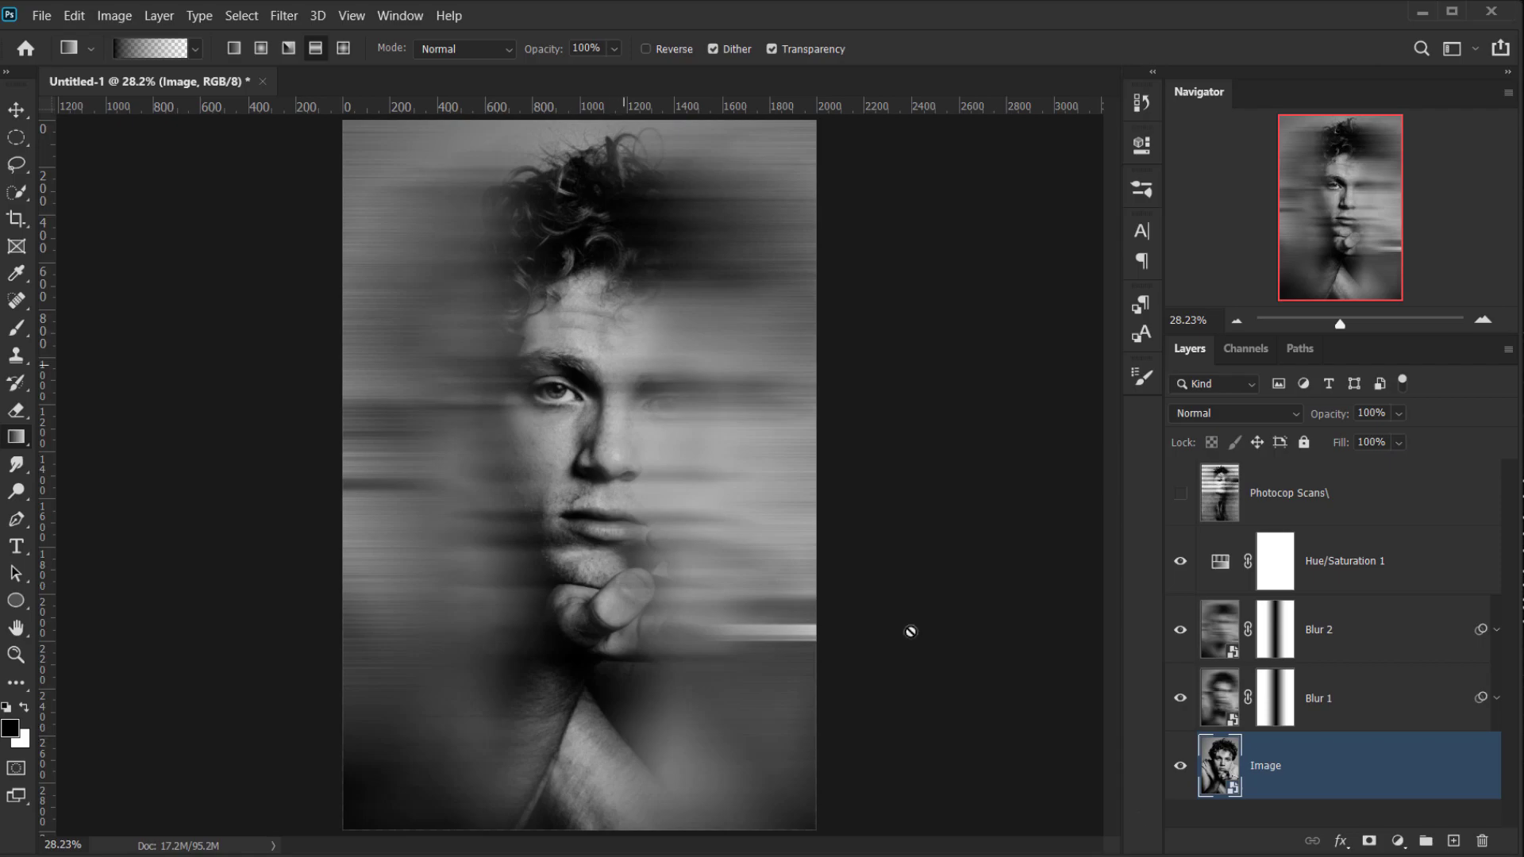
Pick the Gradient tool on the Blur 1 mask, then stamp visible layers above Hue/Saturation 1.
{"action": "left_click", "coordinate": [1274, 713]}
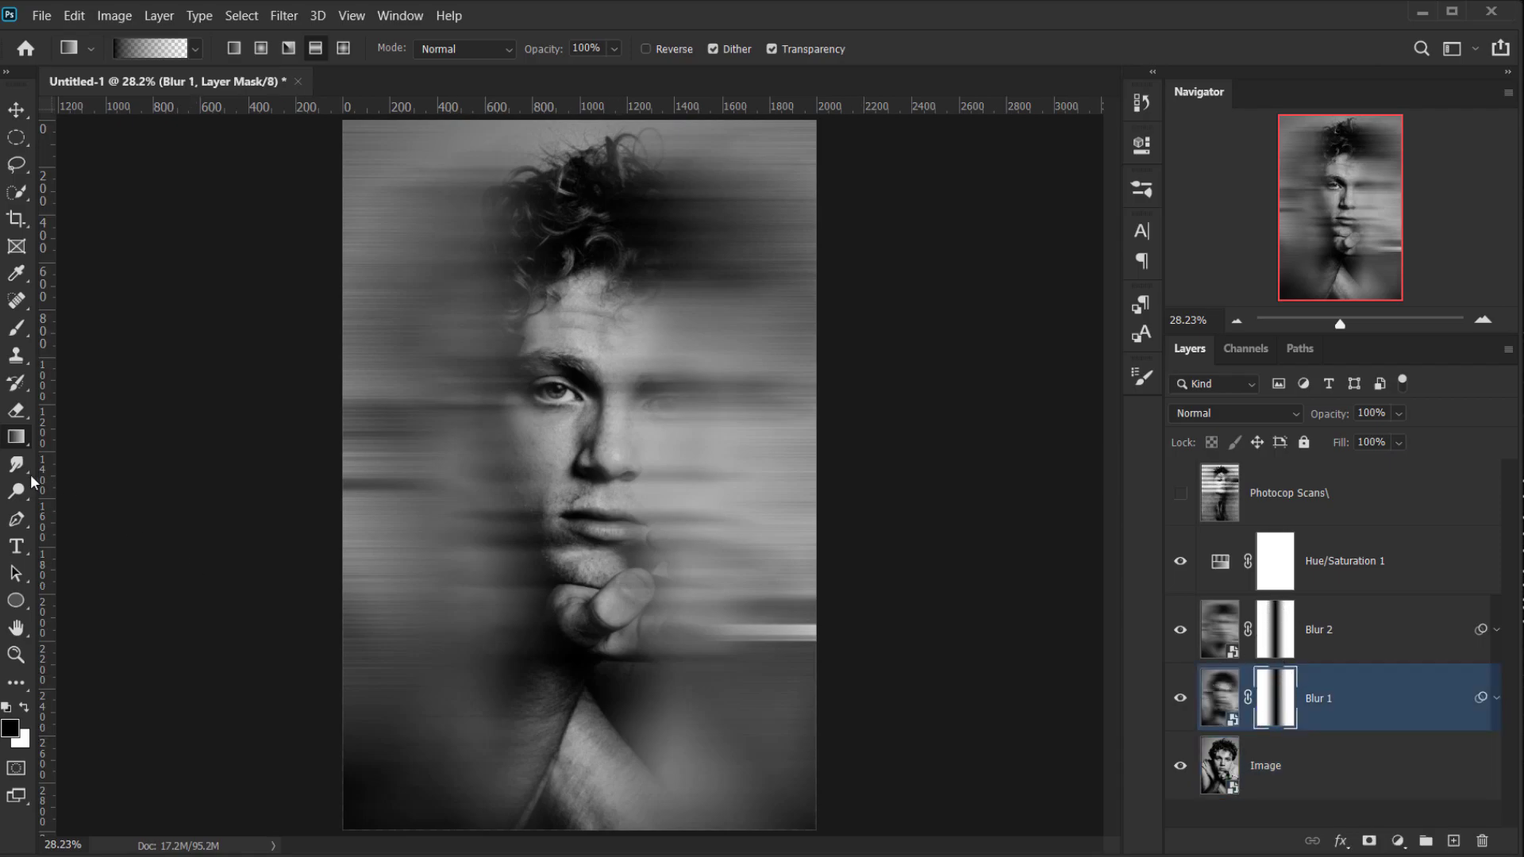
{"action": "right_click", "coordinate": [16, 437]}
{"action": "left_click", "coordinate": [95, 435]}
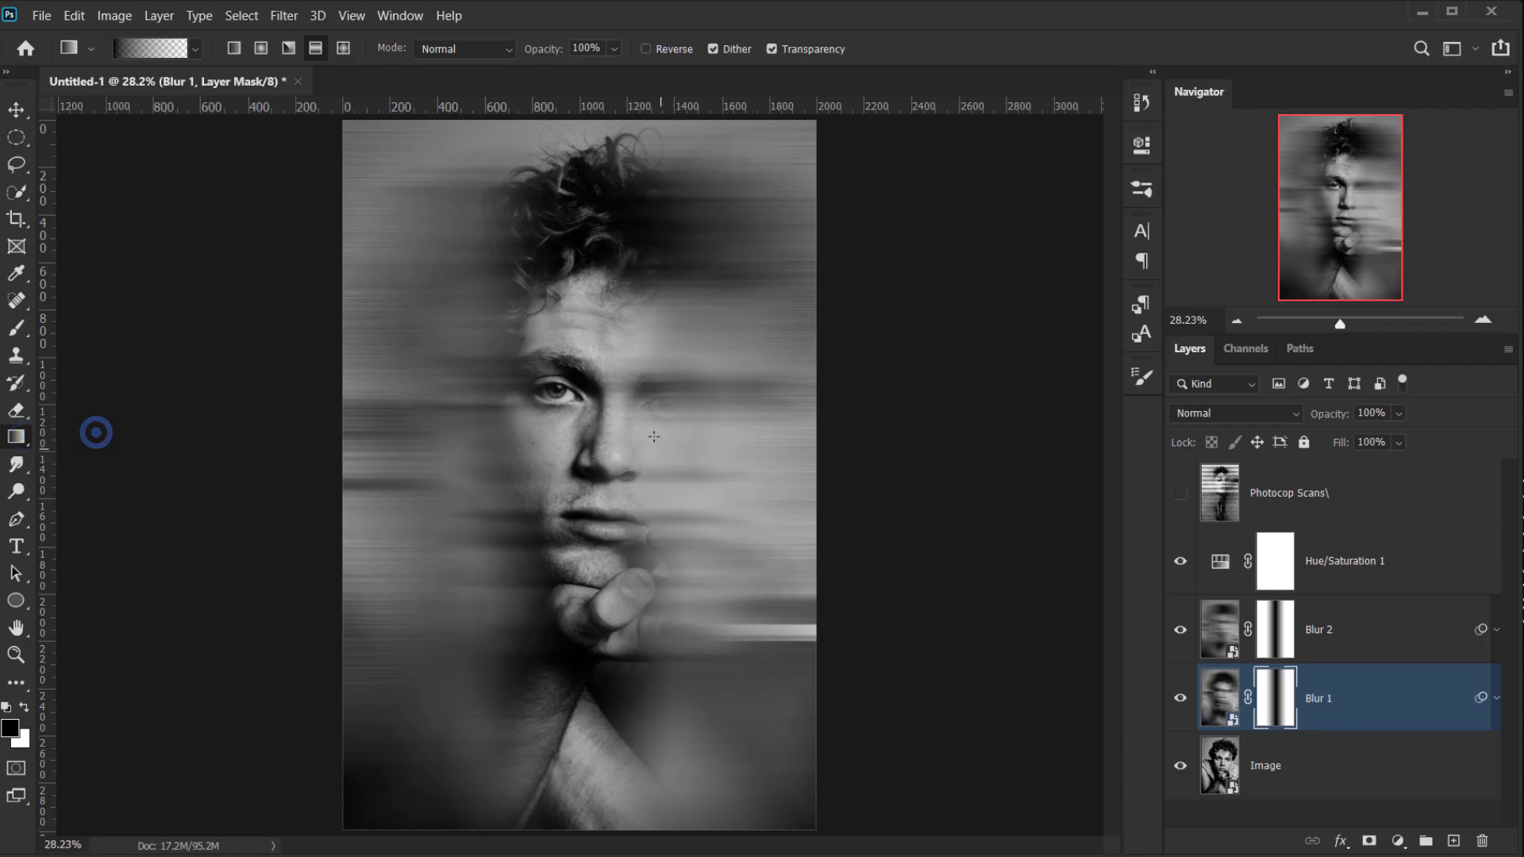
{"action": "left_click", "coordinate": [595, 402]}
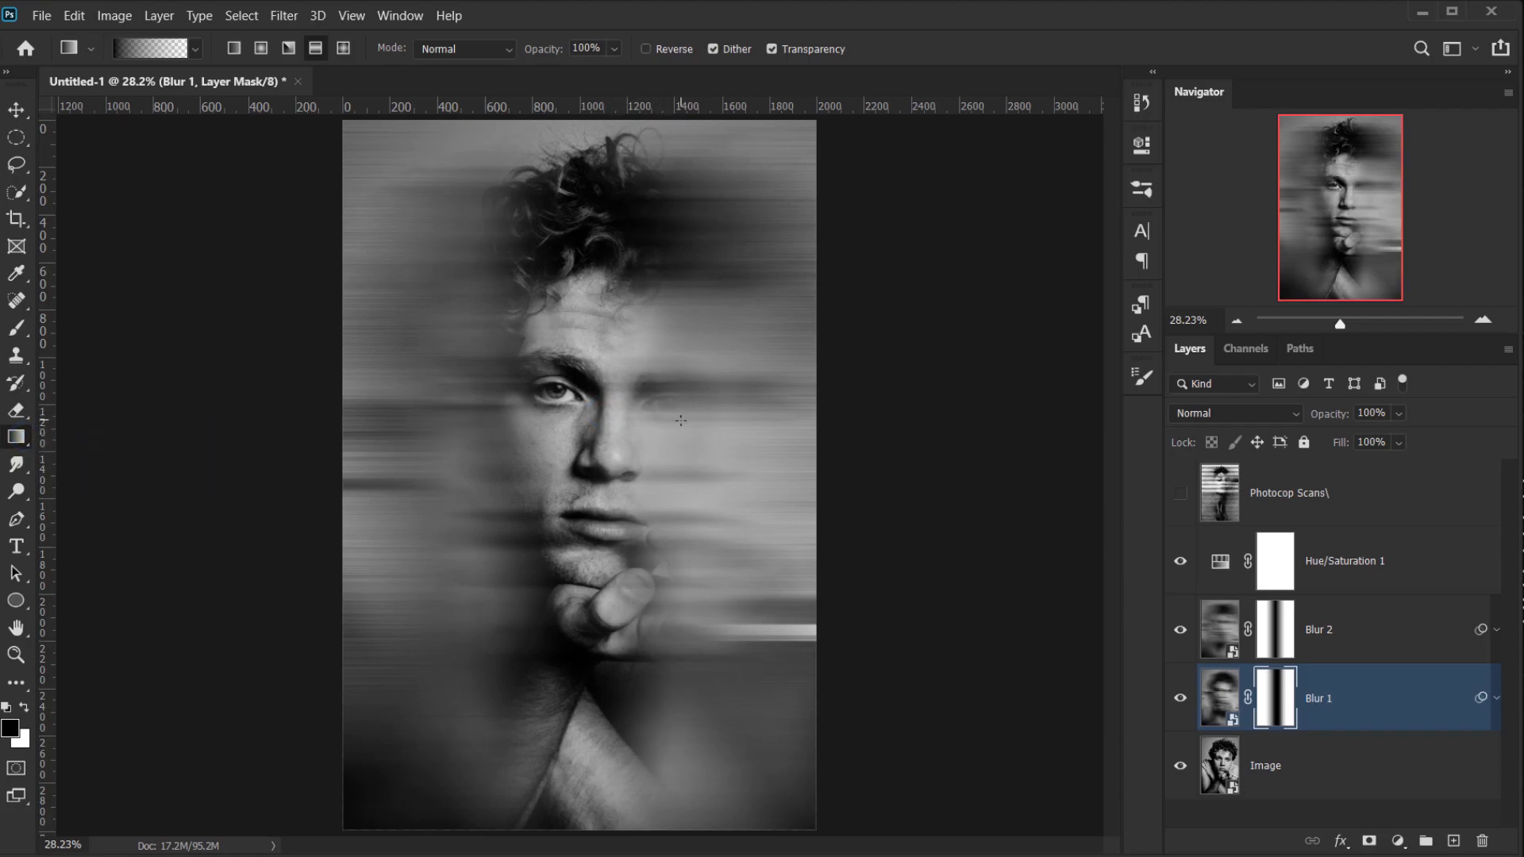
{"action": "left_click", "coordinate": [1359, 573]}
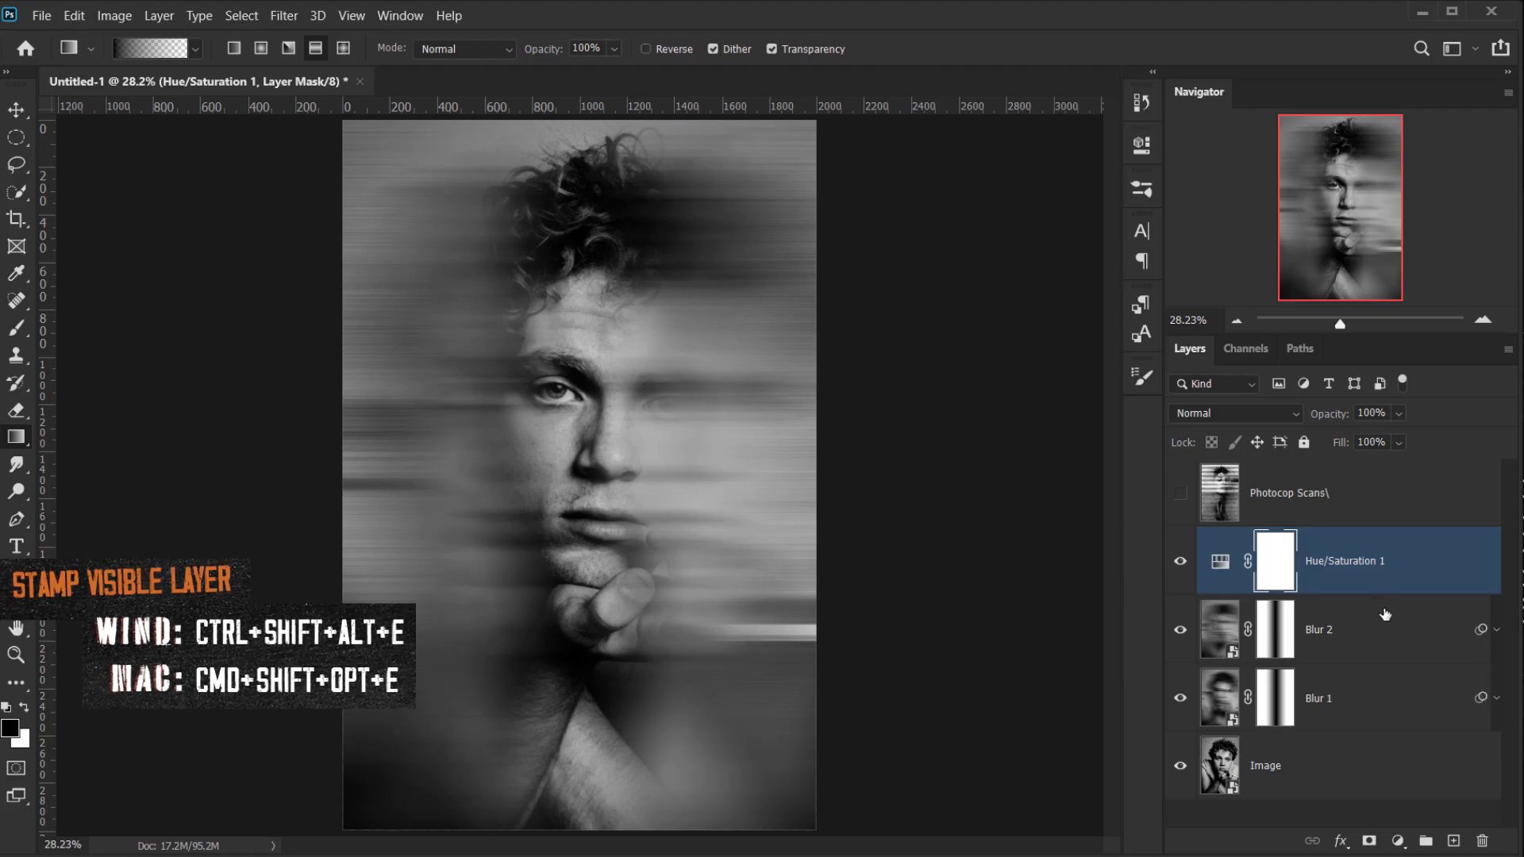
{"action": "key", "text": "ctrl+shift+alt+e"}
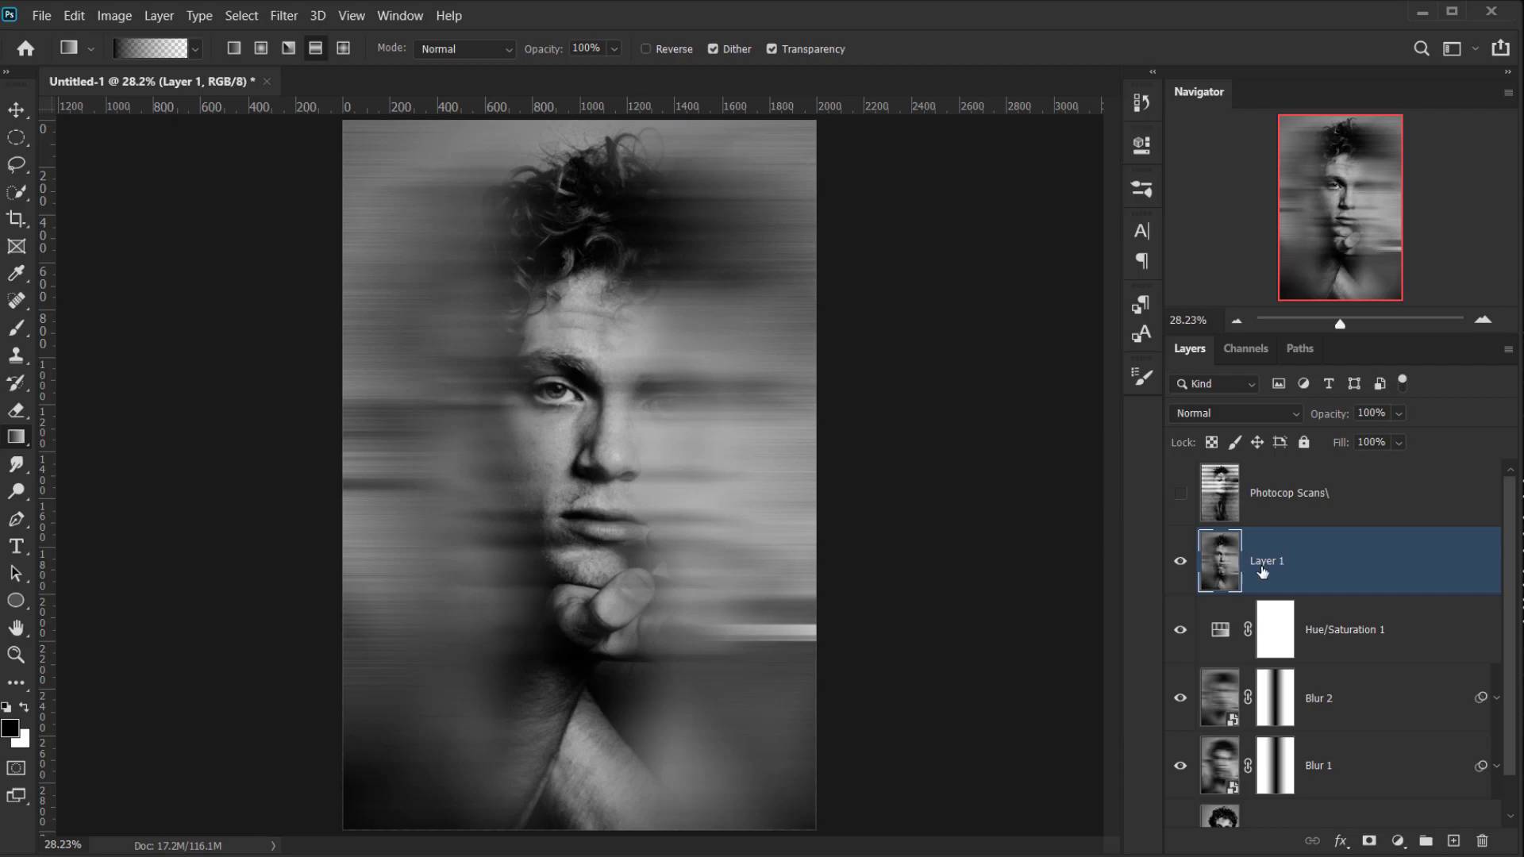
Open the Filter Gallery on Layer 1 and keep the Halftone Pattern size at 3.
{"action": "left_click", "coordinate": [284, 16]}
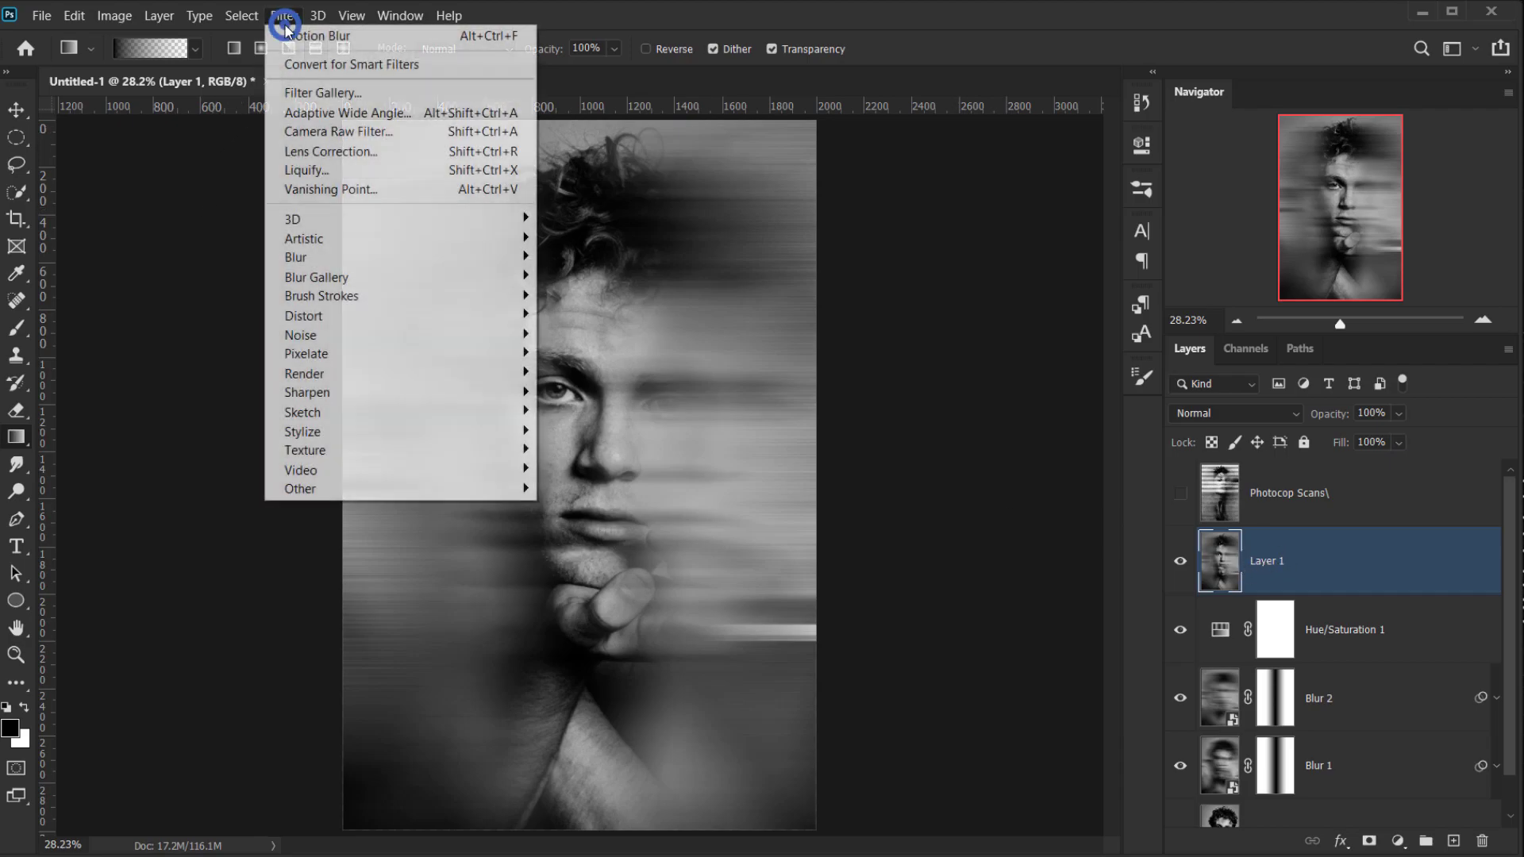
{"action": "left_click", "coordinate": [340, 92]}
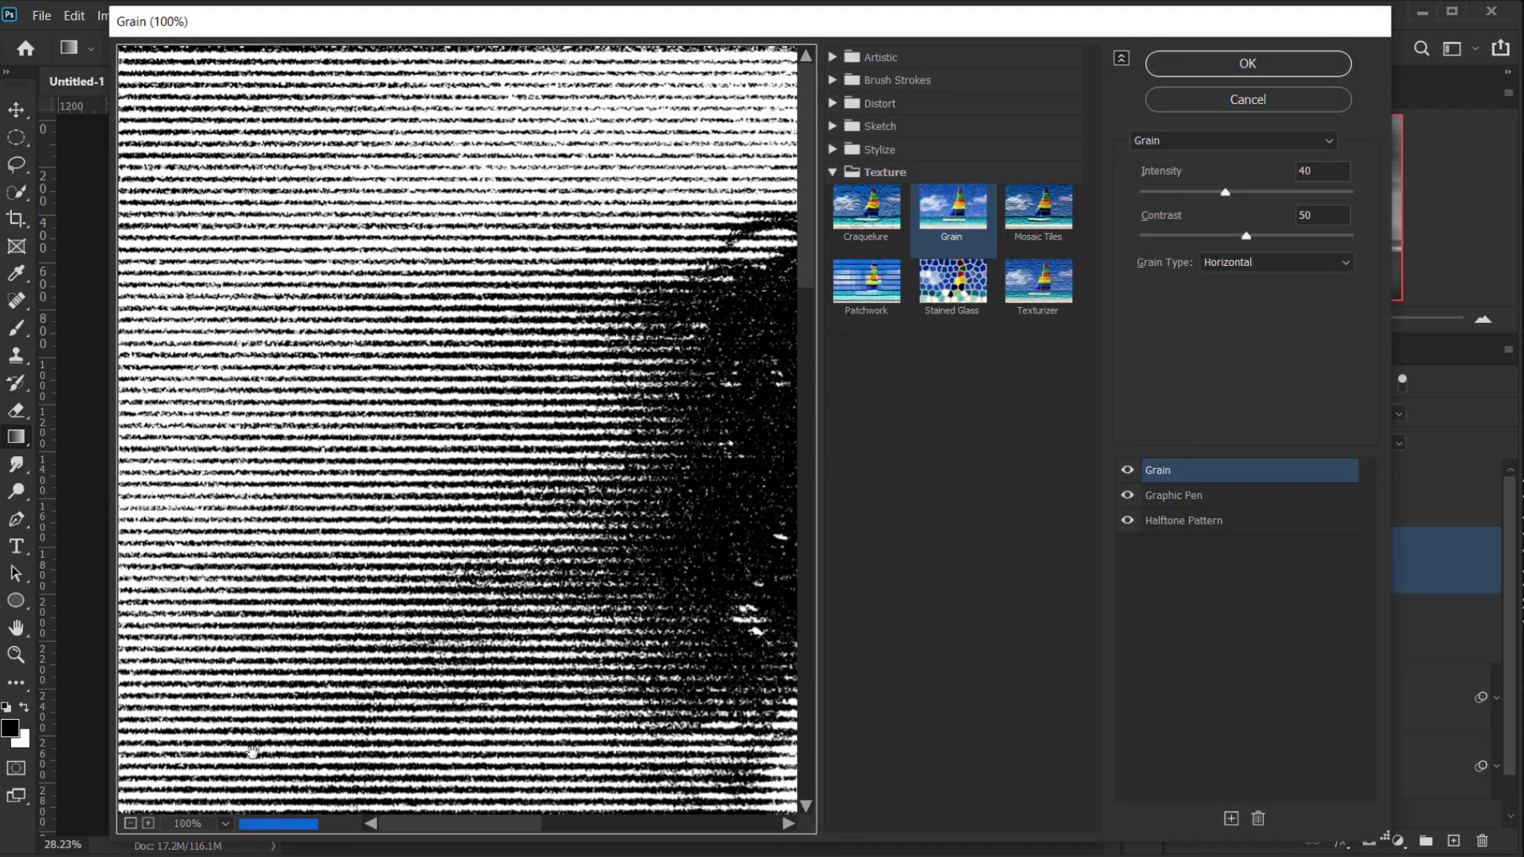
{"action": "left_click", "coordinate": [130, 824]}
{"action": "left_click", "coordinate": [130, 824]}
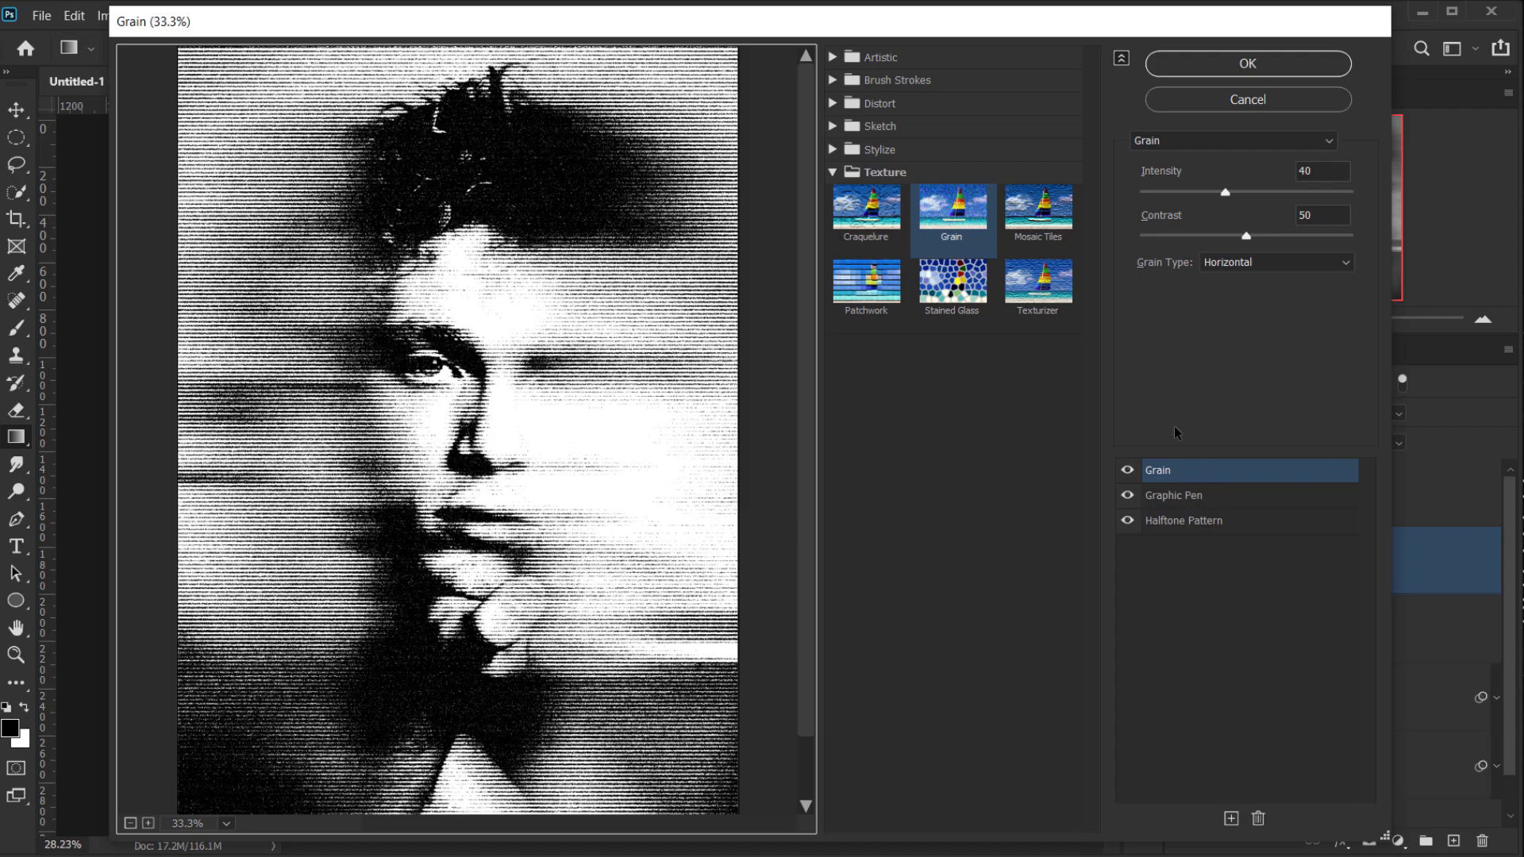
{"action": "left_click", "coordinate": [1173, 523]}
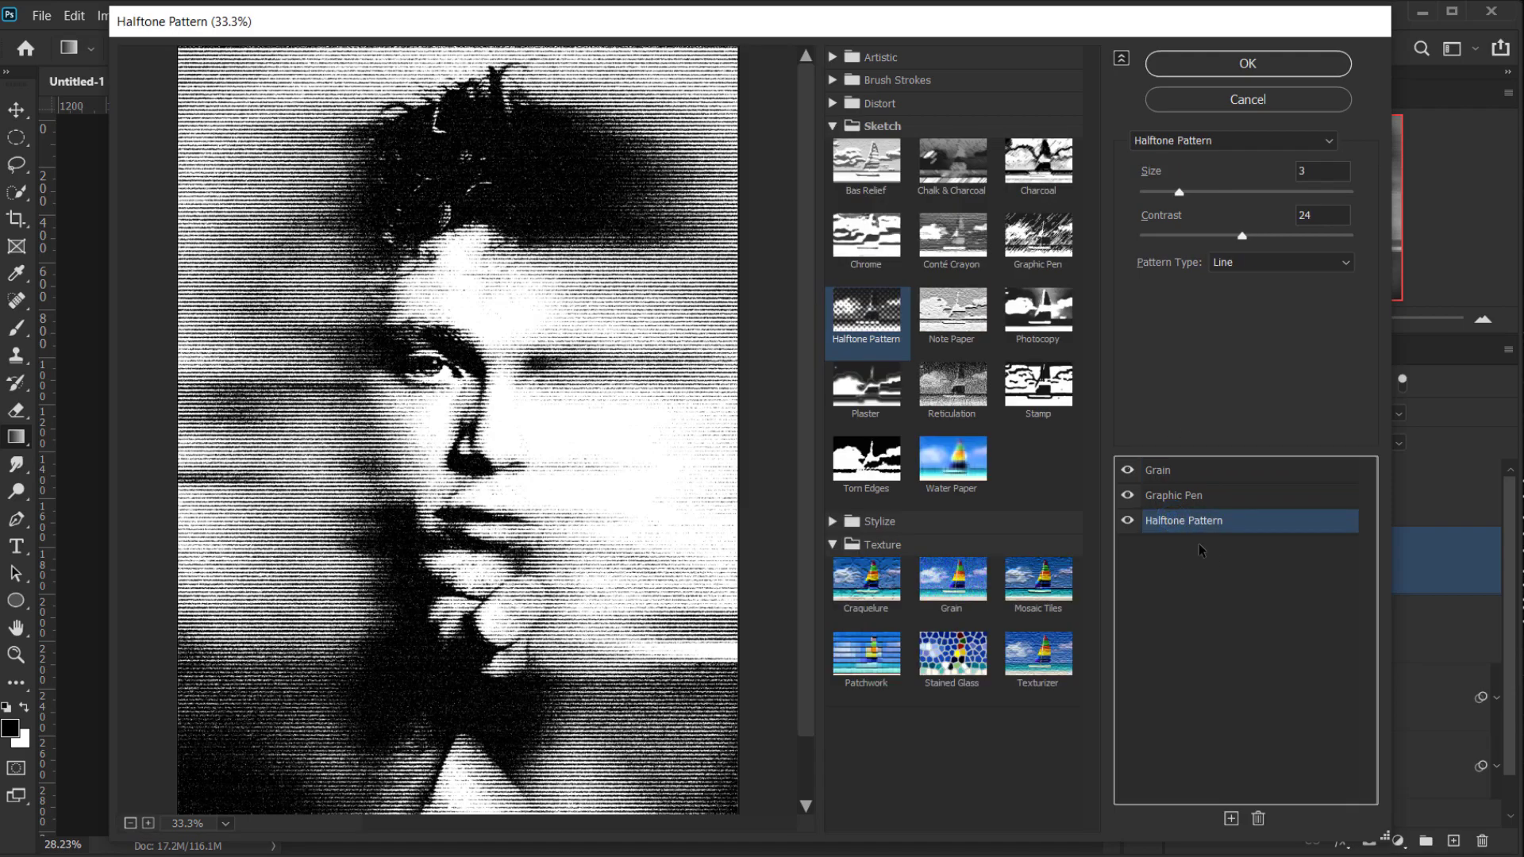
{"action": "left_click", "coordinate": [1180, 193]}
{"action": "left_click", "coordinate": [1194, 194]}
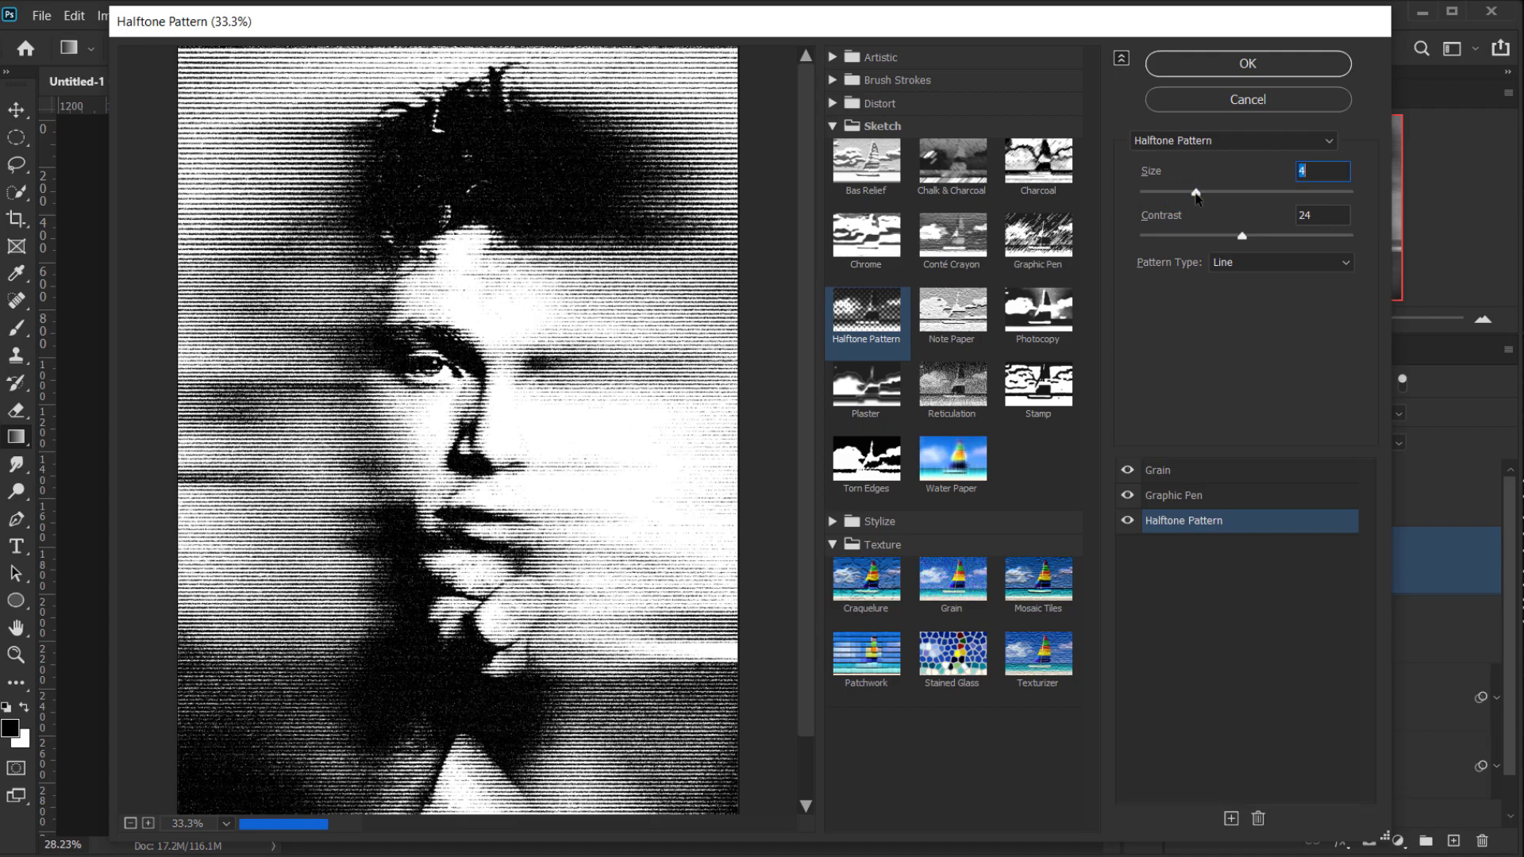
{"action": "left_click_drag", "start_coordinate": [1196, 196], "coordinate": [1182, 196]}
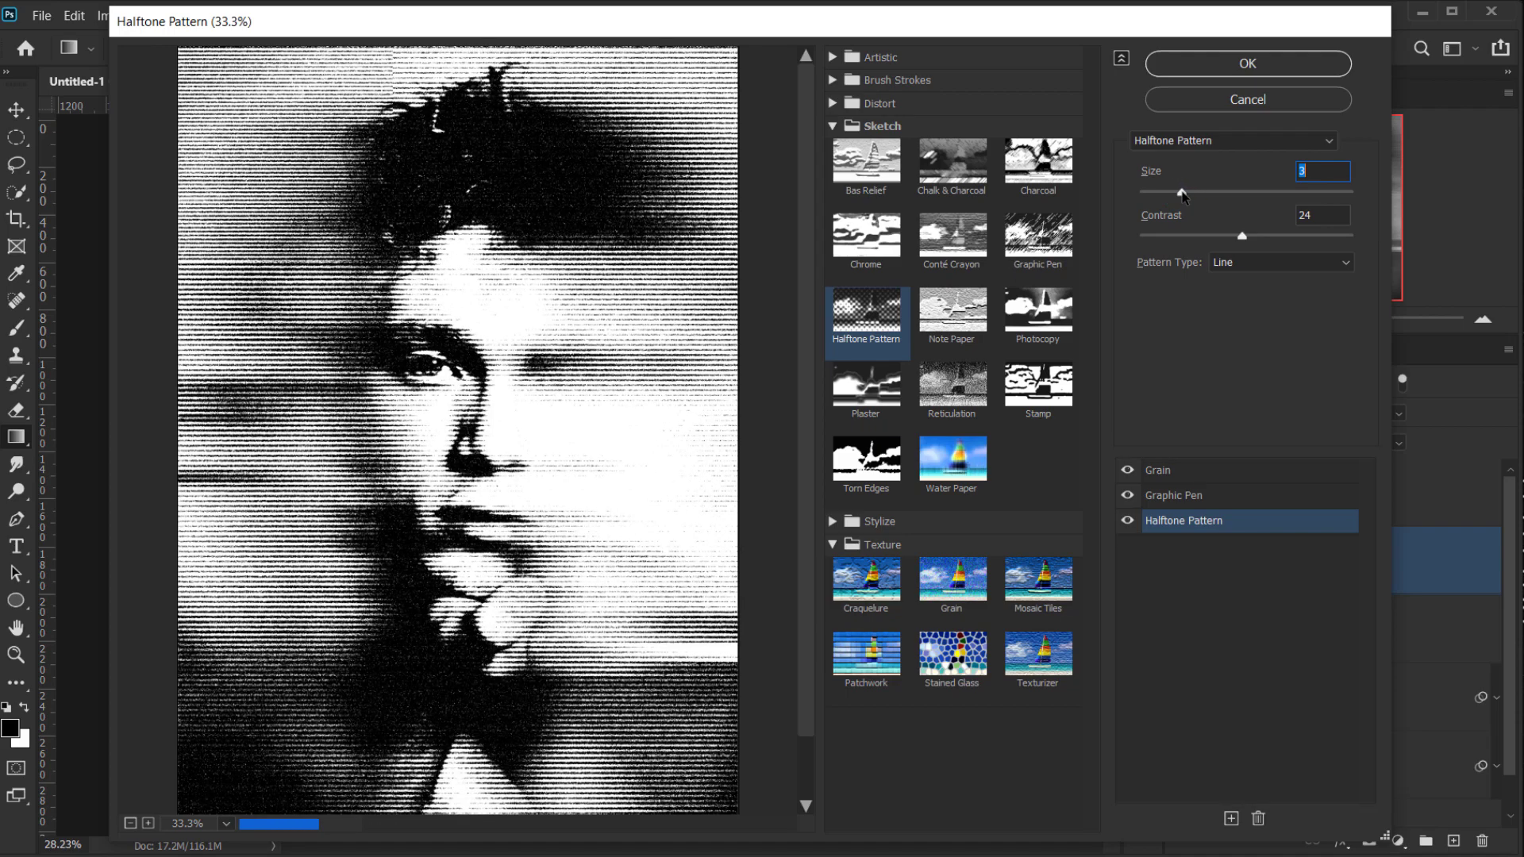
Lengthen the Graphic Pen strokes from 2 to 3.
{"action": "left_click", "coordinate": [1173, 494]}
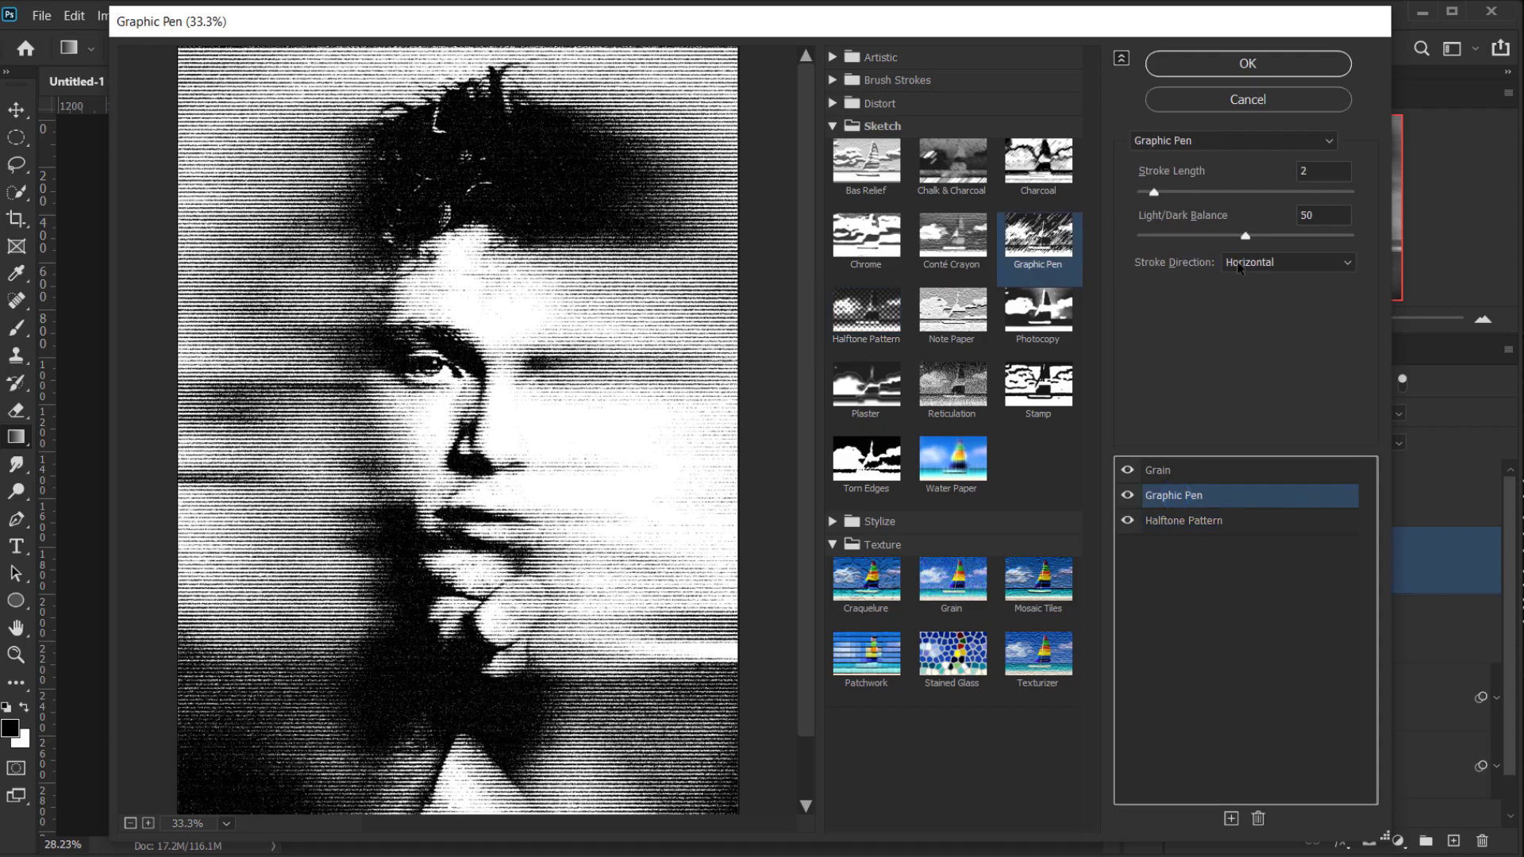
{"action": "left_click", "coordinate": [1244, 236]}
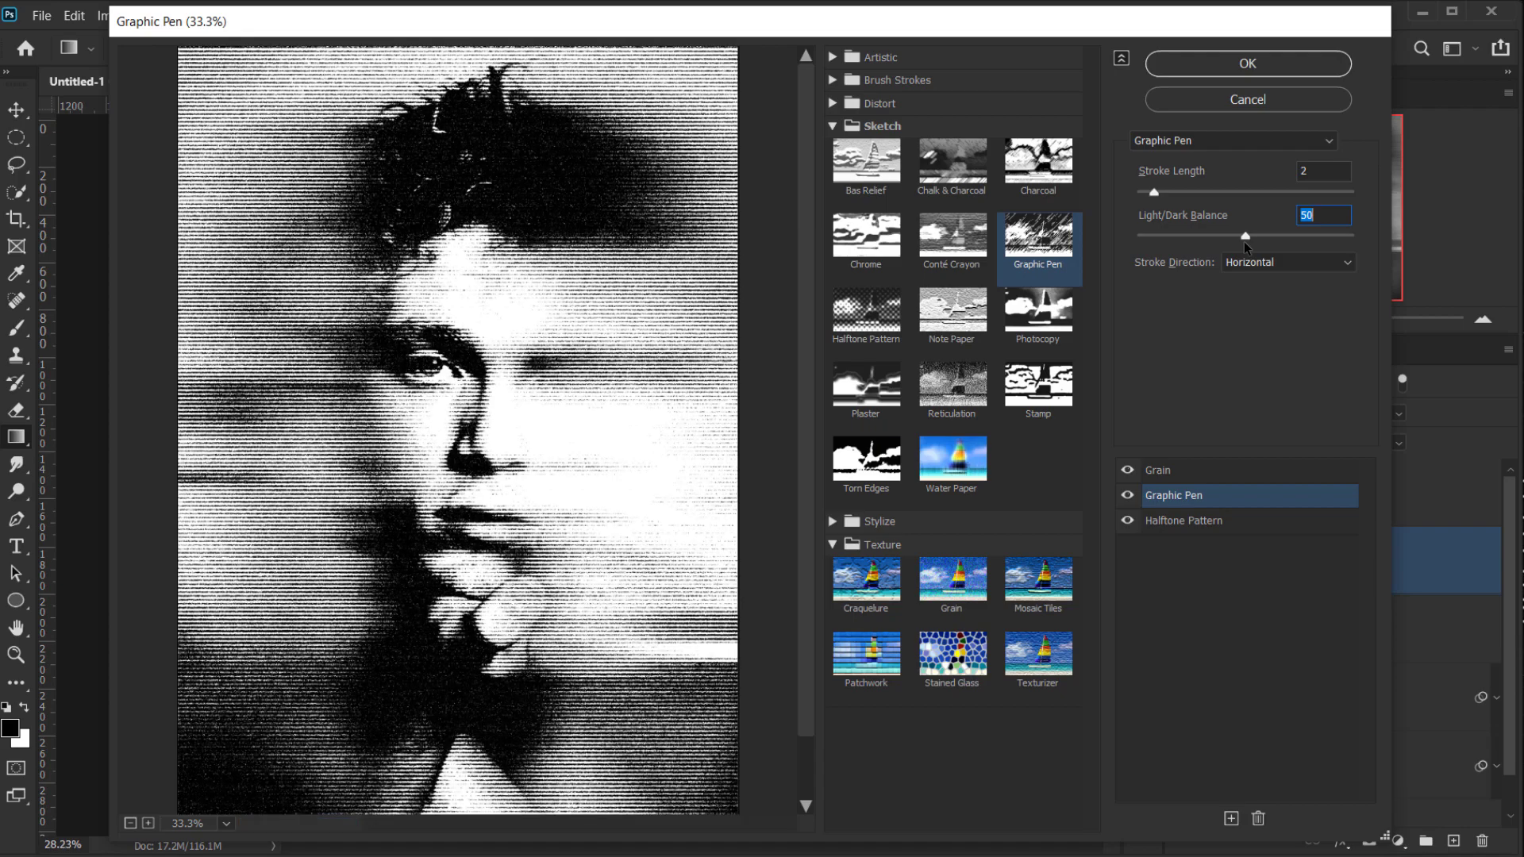
{"action": "left_click_drag", "start_coordinate": [1155, 192], "coordinate": [1155, 197]}
Apply the gallery effects to Layer 1, then hide all panels and fit the portrait to the window.
{"action": "left_click", "coordinate": [1248, 64]}
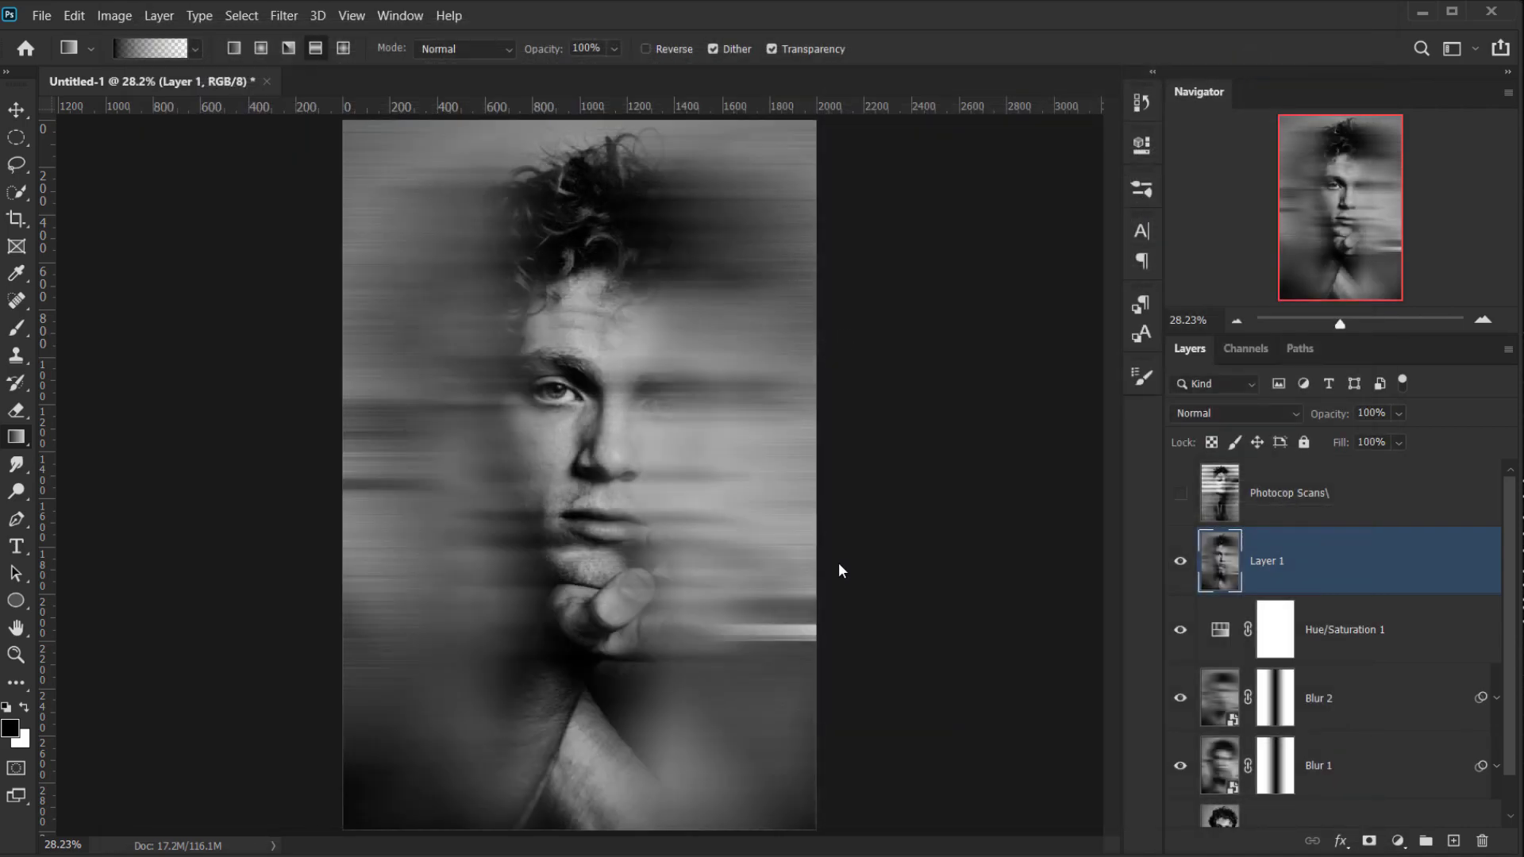
{"action": "key", "text": "ctrl+0"}
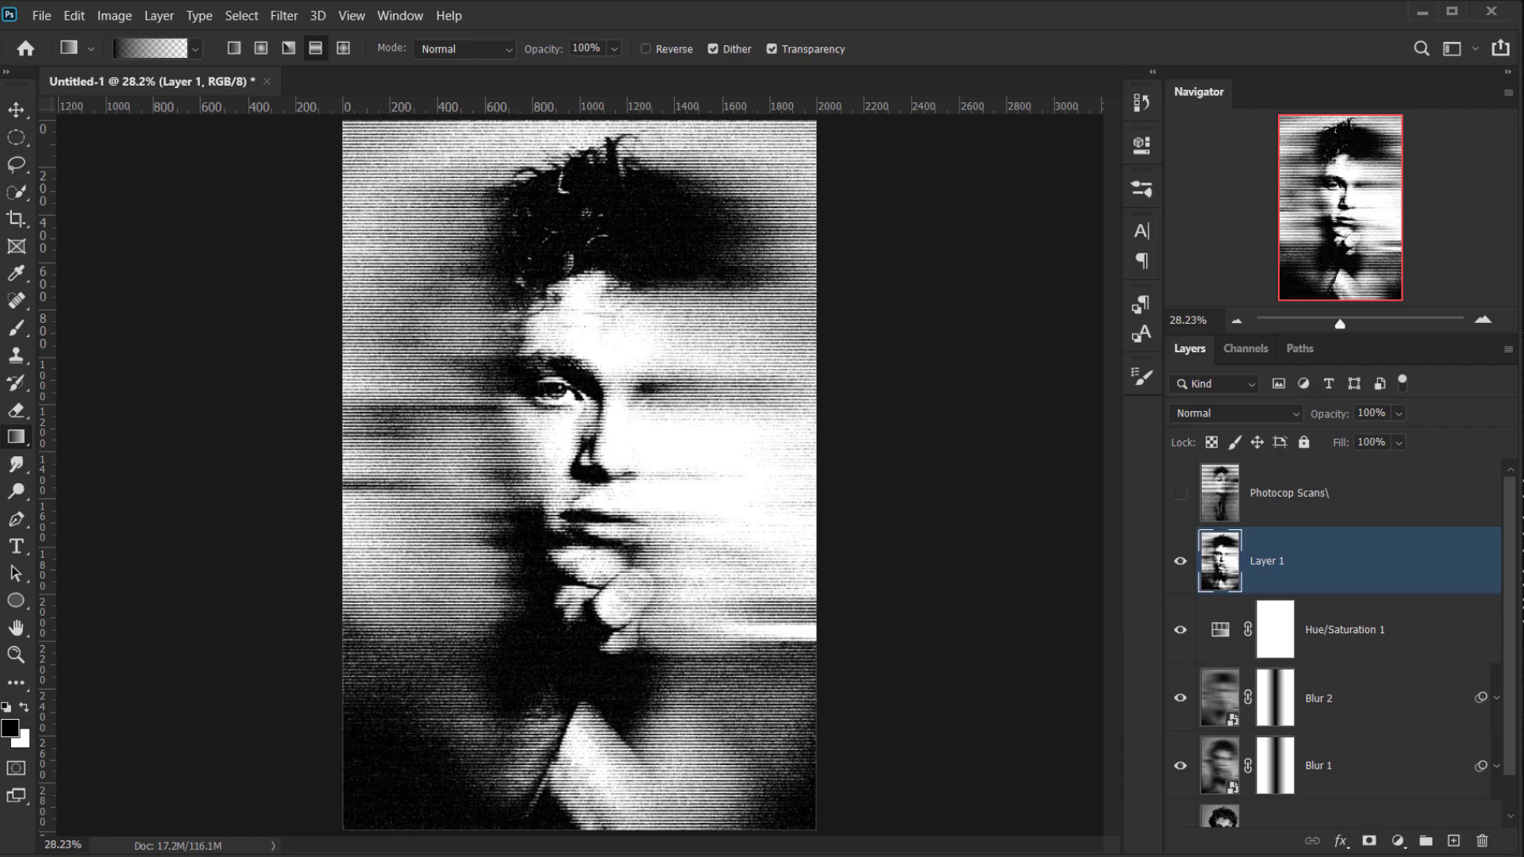
{"action": "key", "text": "Tab"}
{"action": "key", "text": "ctrl+0"}
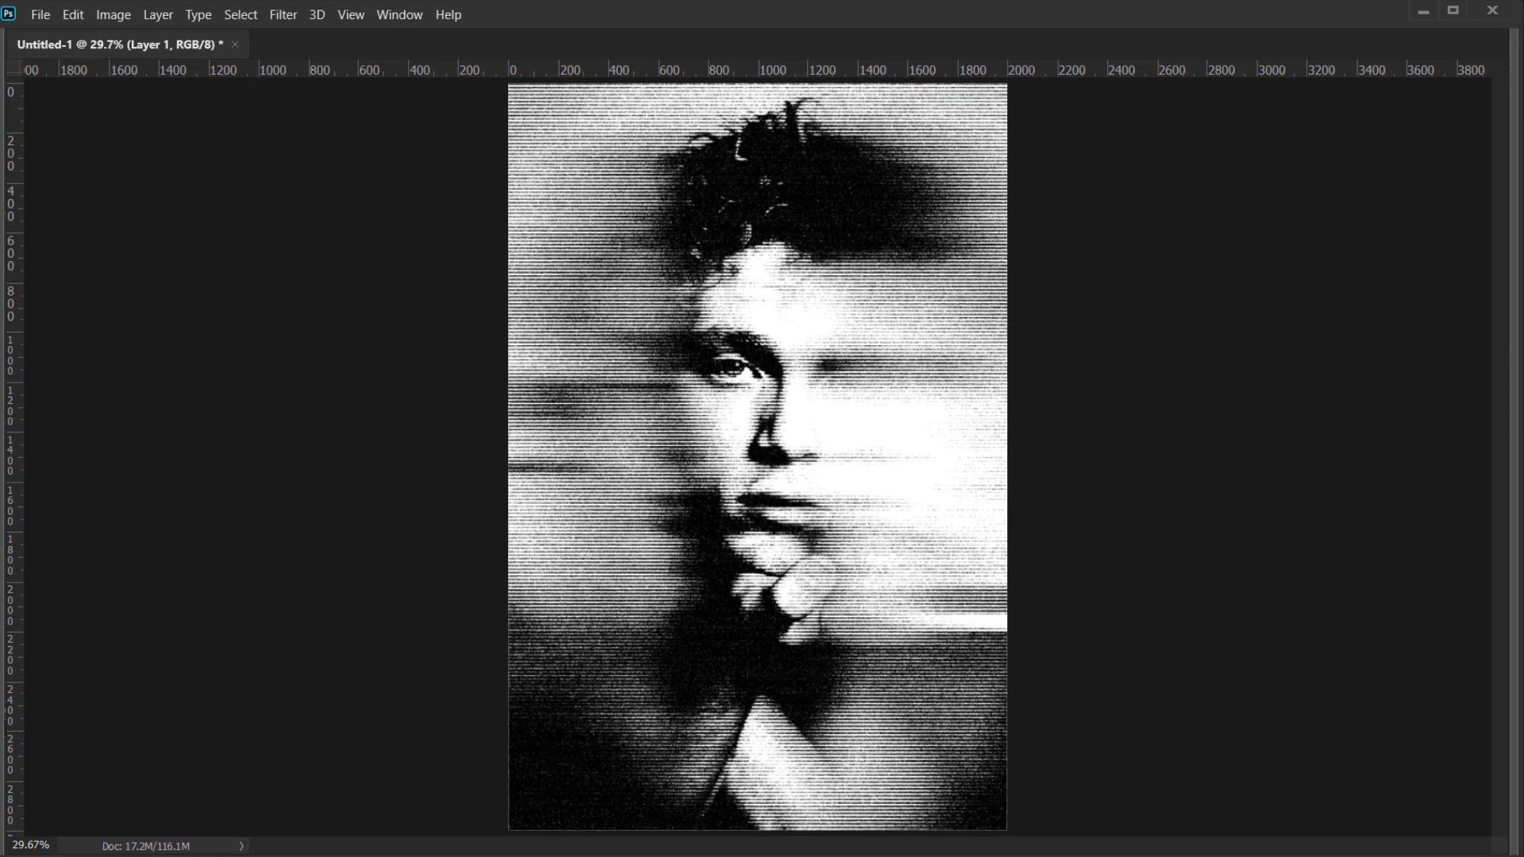